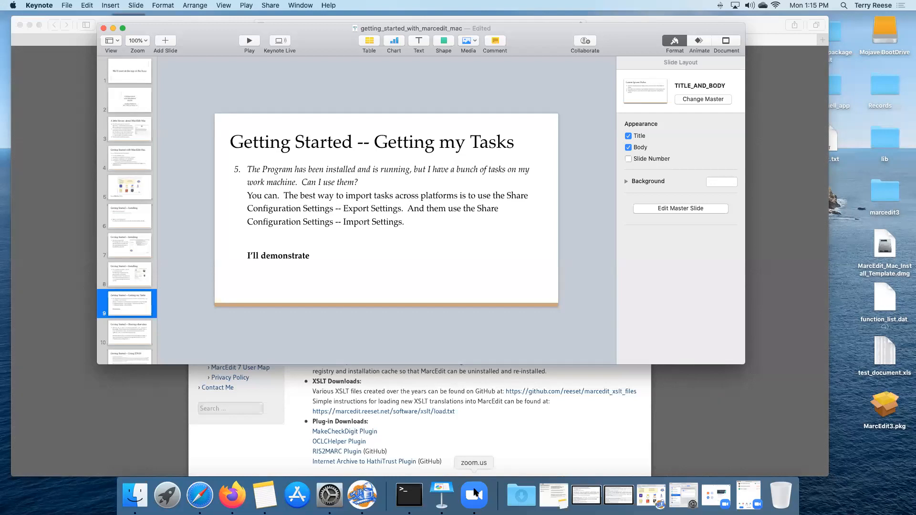
# Step: Unmute the microphone in the Zoom web meeting, then minimize the browser window
pyautogui.click(630, 495)
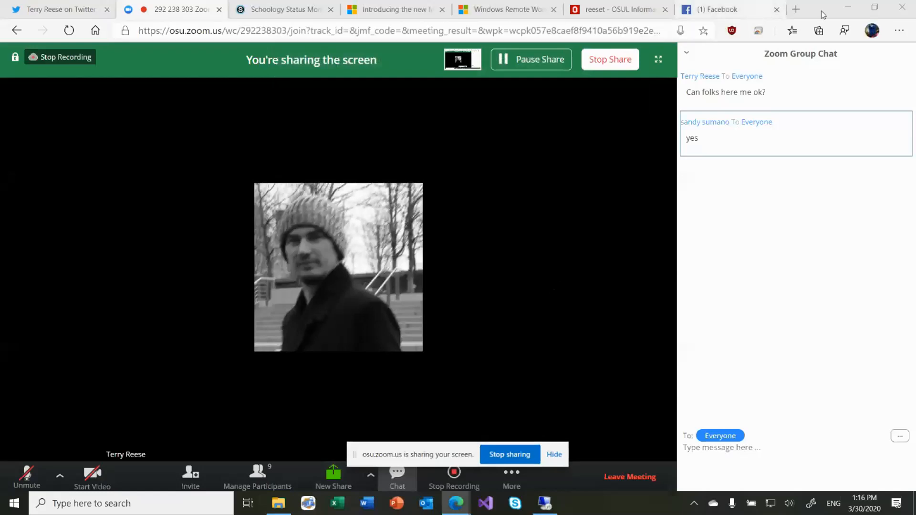
pyautogui.click(850, 10)
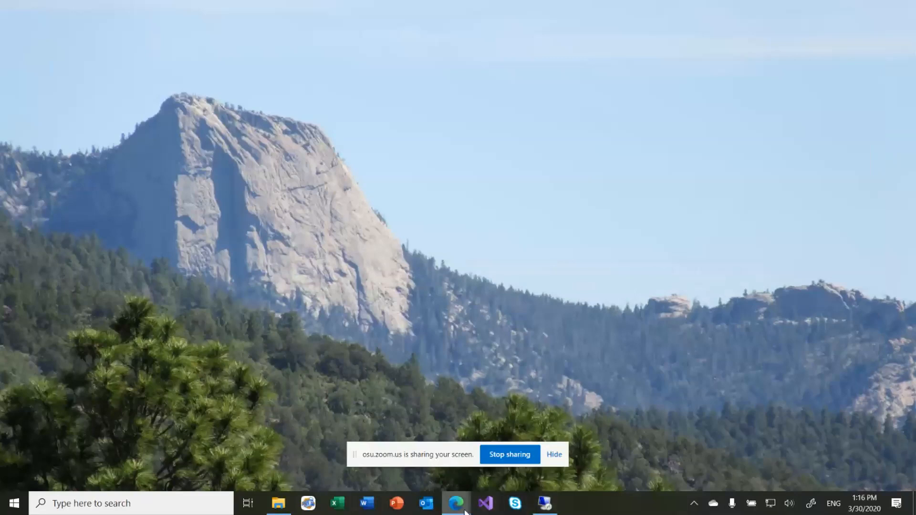
pyautogui.moveTo(465, 512)
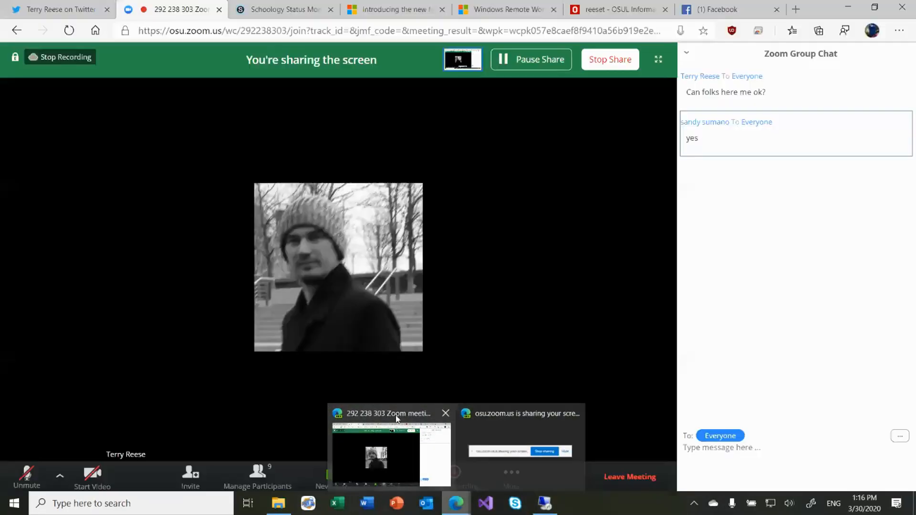
pyautogui.click(397, 419)
pyautogui.click(27, 482)
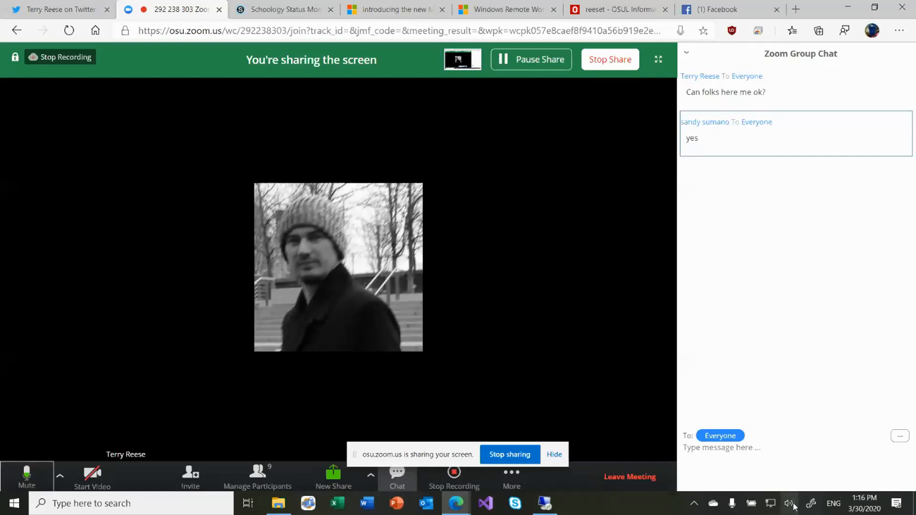
pyautogui.click(852, 8)
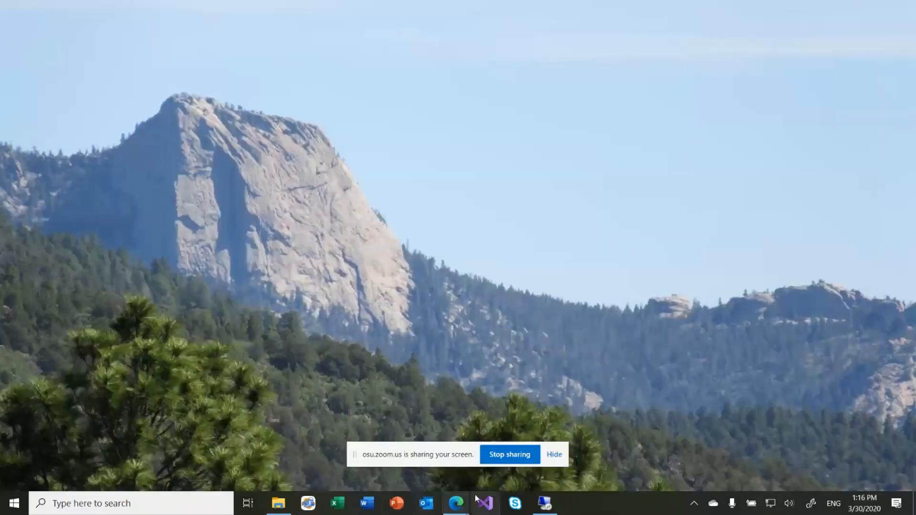
# Step: Bring up MarcEdit on the Windows machine and mute the computer's speakers
pyautogui.click(313, 508)
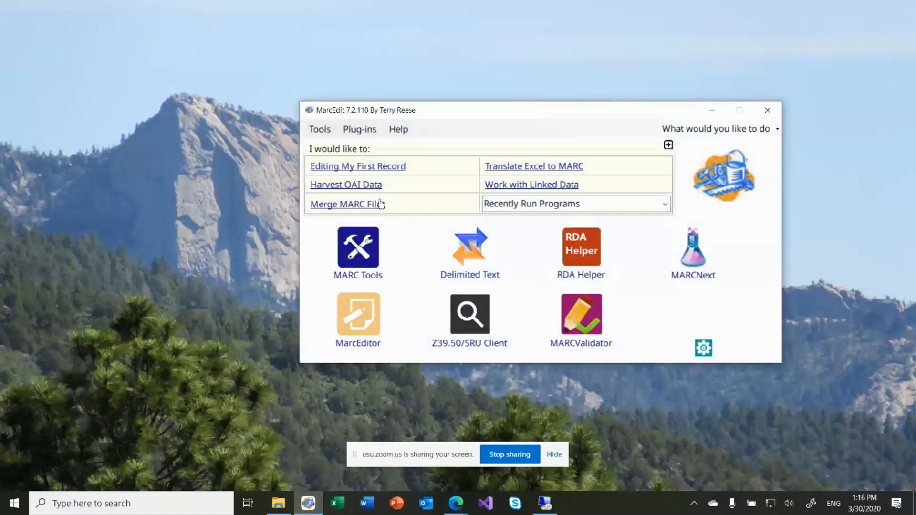
pyautogui.click(790, 507)
pyautogui.click(728, 477)
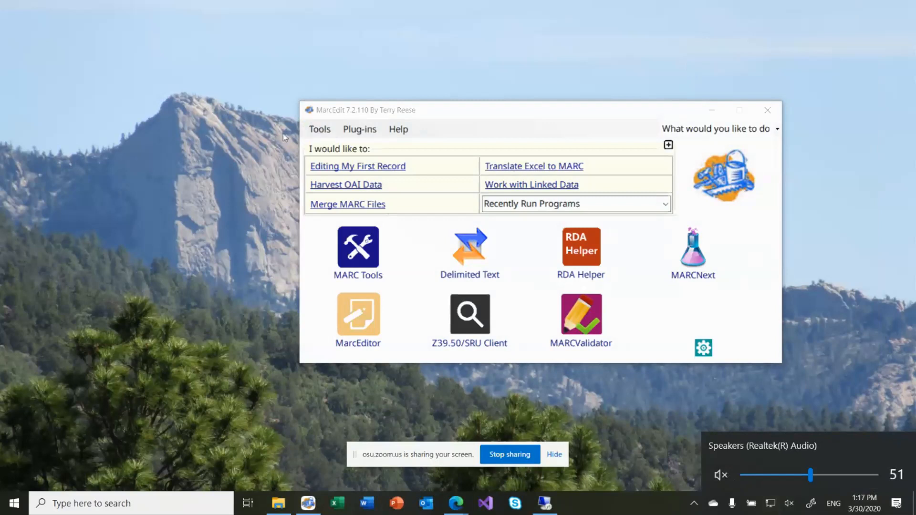
# Step: Open the export dialog for sharing MarcEdit's application settings and move it clear of the main window
pyautogui.click(327, 131)
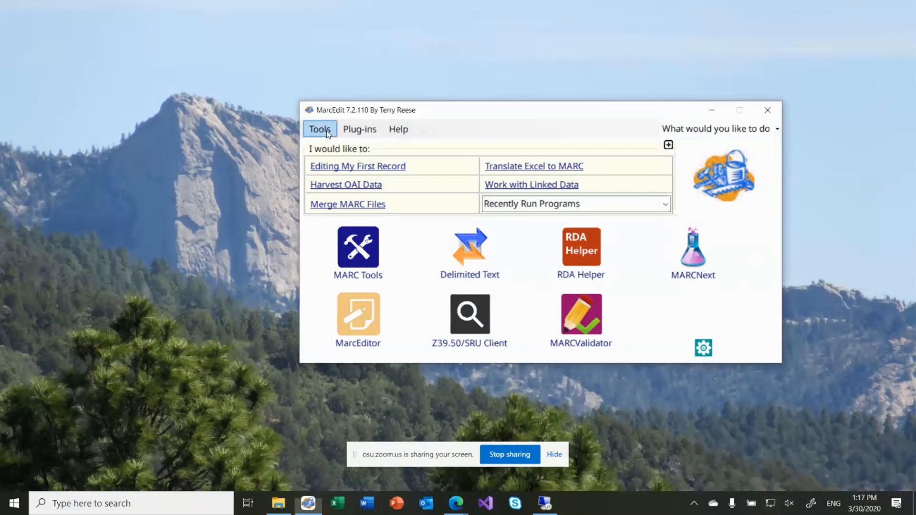
pyautogui.click(326, 131)
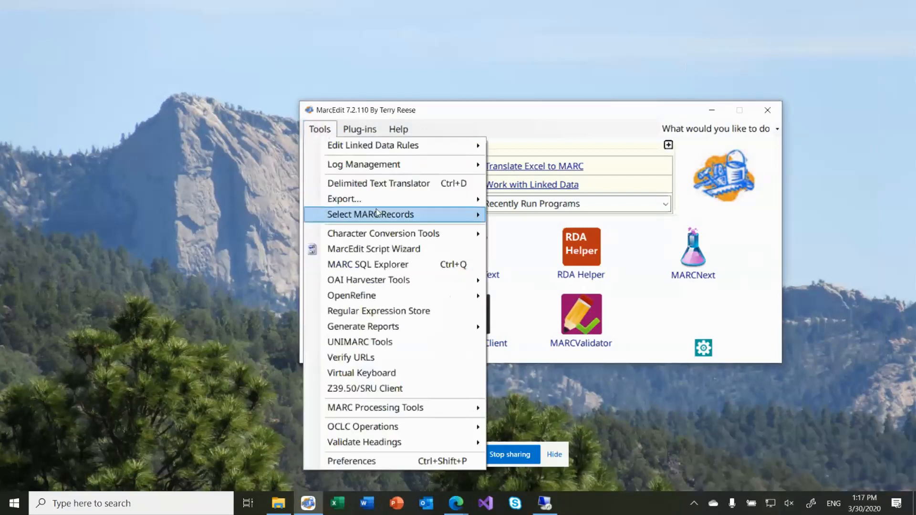
pyautogui.click(399, 129)
pyautogui.click(398, 129)
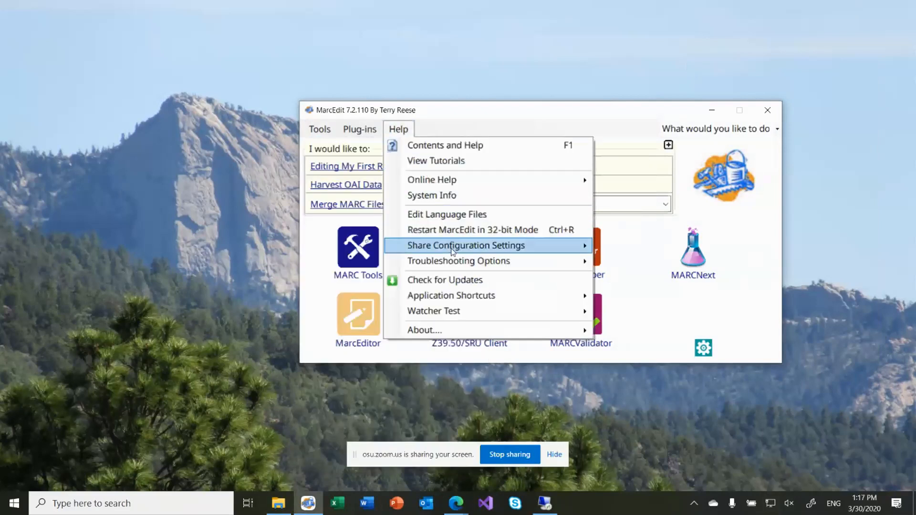
pyautogui.moveTo(450, 246)
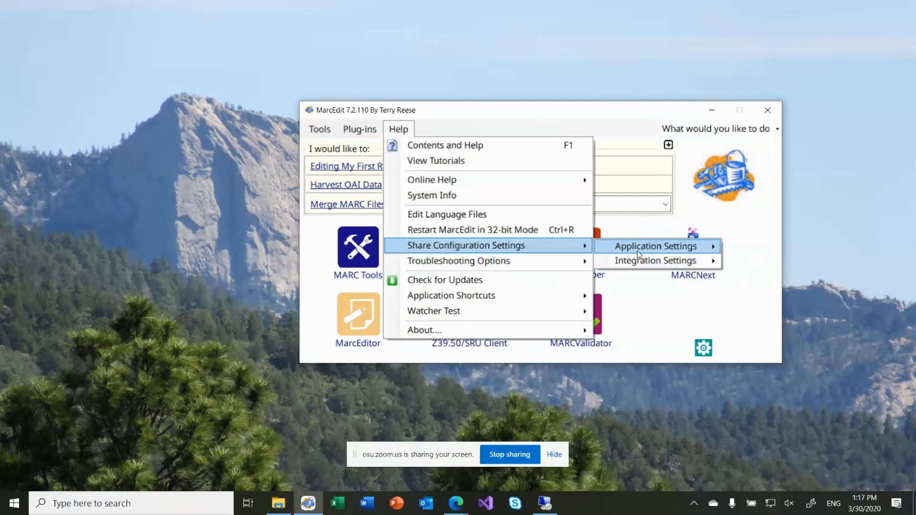
pyautogui.moveTo(638, 253)
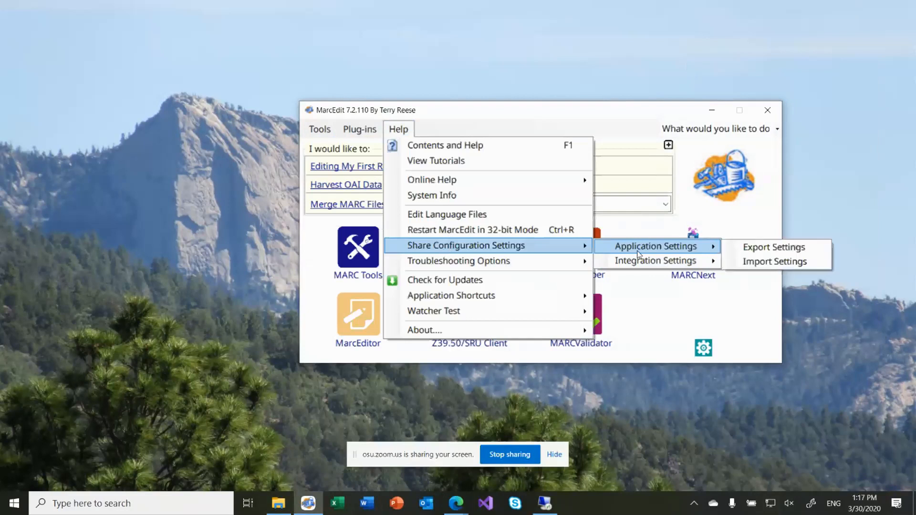
pyautogui.click(758, 253)
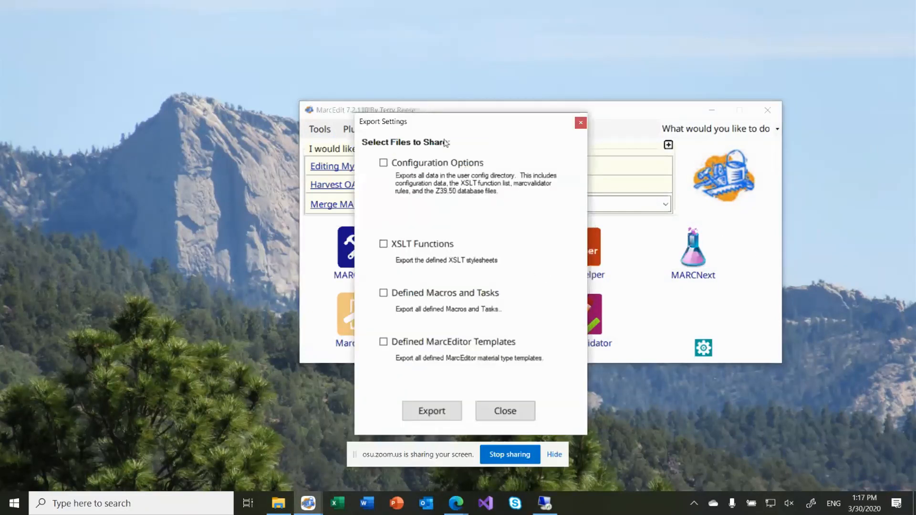
pyautogui.moveTo(423, 121); pyautogui.dragTo(375, 65)
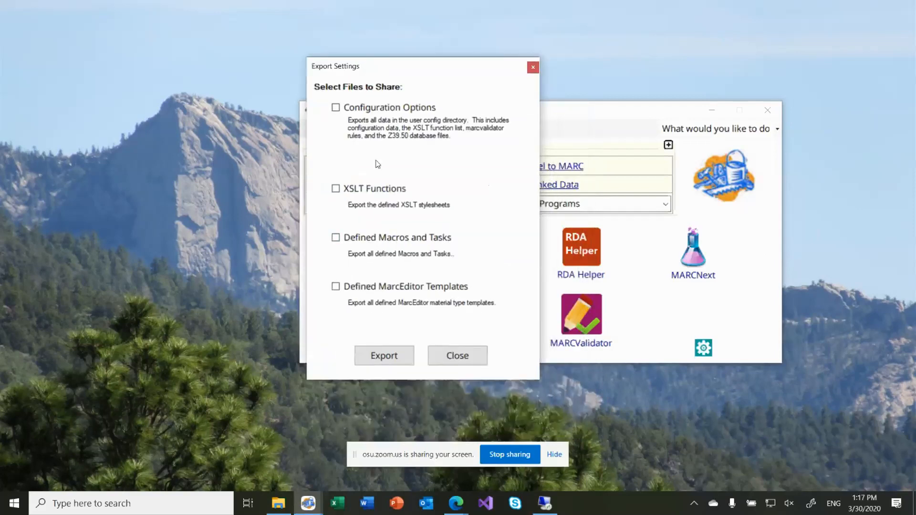
# Step: Export the defined macros and tasks as tasks_export_import in the testdata folder under OneDrive's MarcEdit Downloads
pyautogui.click(336, 239)
pyautogui.click(380, 358)
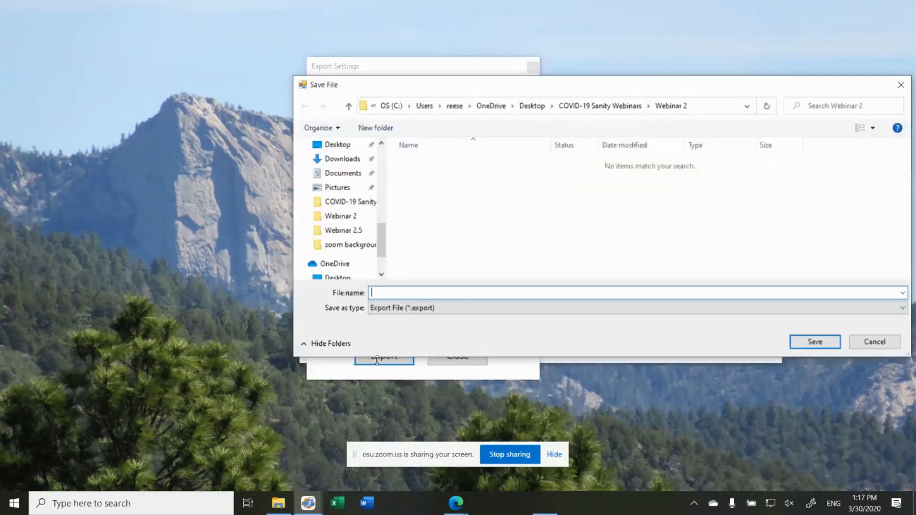
pyautogui.click(383, 170)
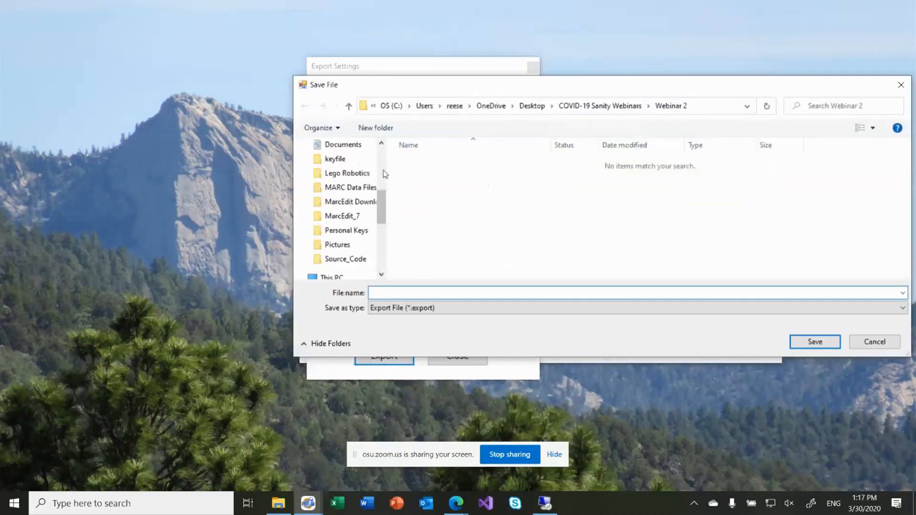
pyautogui.click(358, 189)
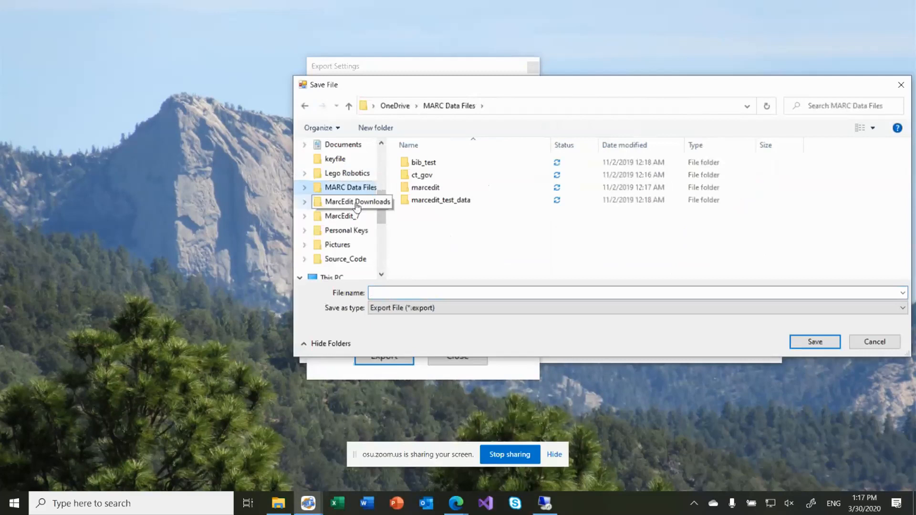
pyautogui.click(357, 204)
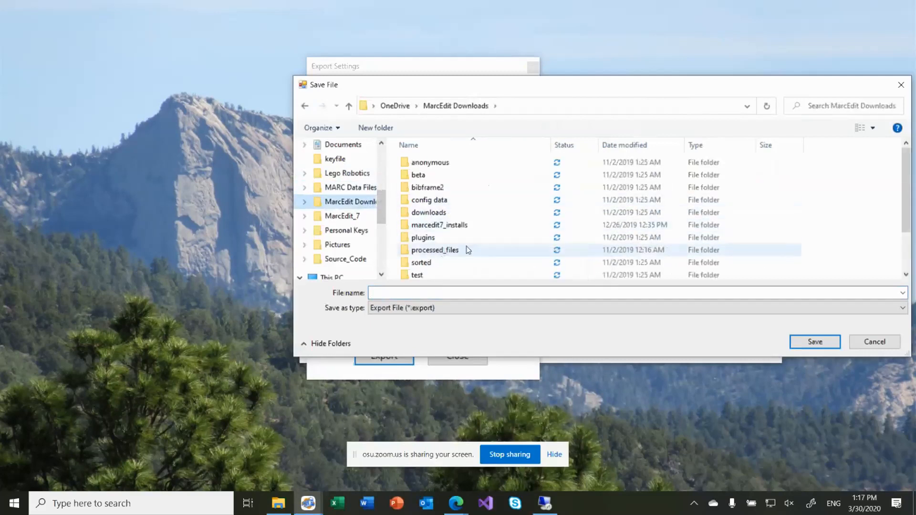
pyautogui.scroll(-2, 468, 245)
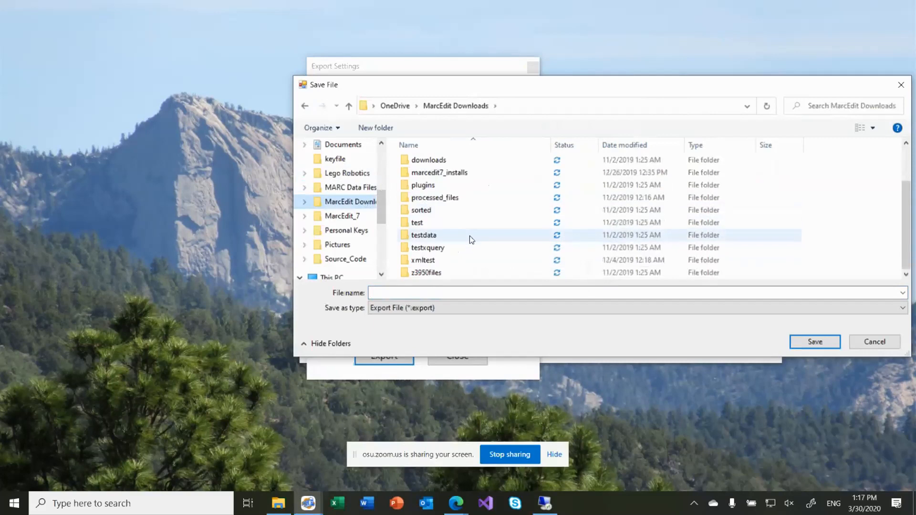
pyautogui.doubleClick(441, 236)
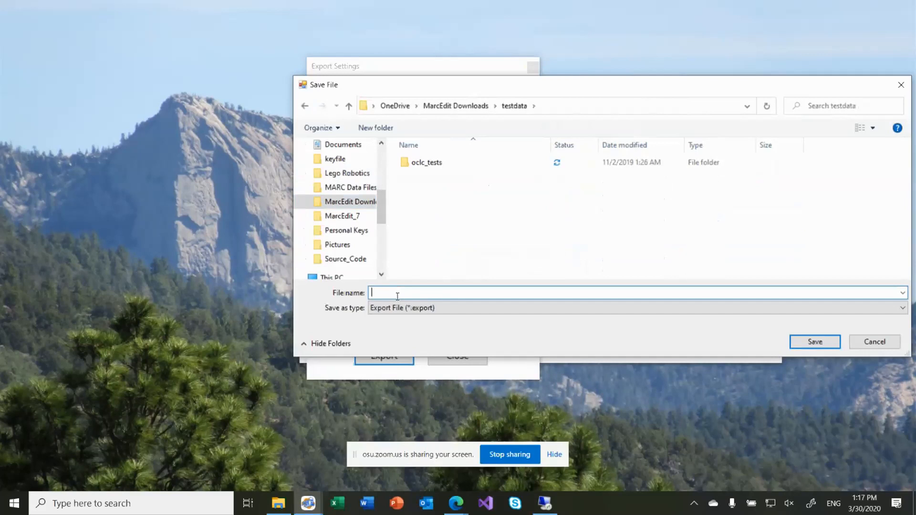
pyautogui.write('tasks_export_import')
pyautogui.press('Return')
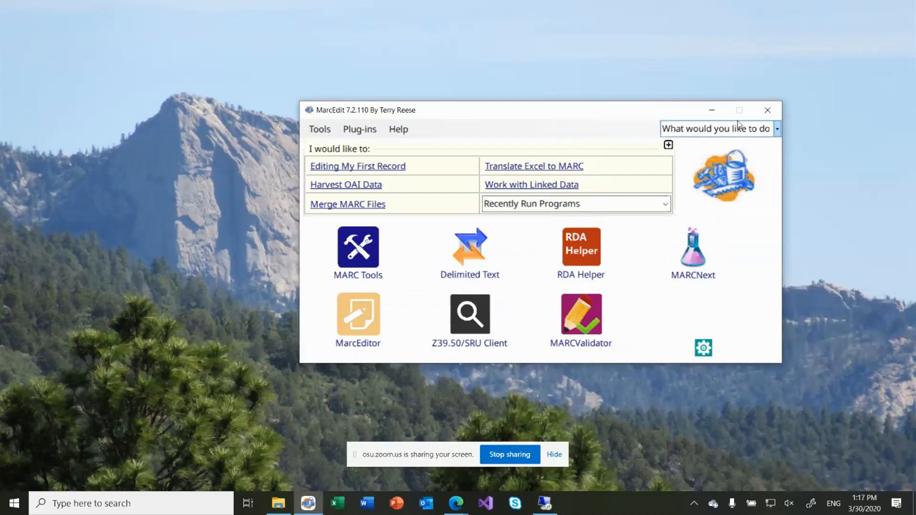
# Step: Close MarcEdit and switch to File Explorer to check the exported file in the testdata folder
pyautogui.click(767, 110)
pyautogui.click(278, 503)
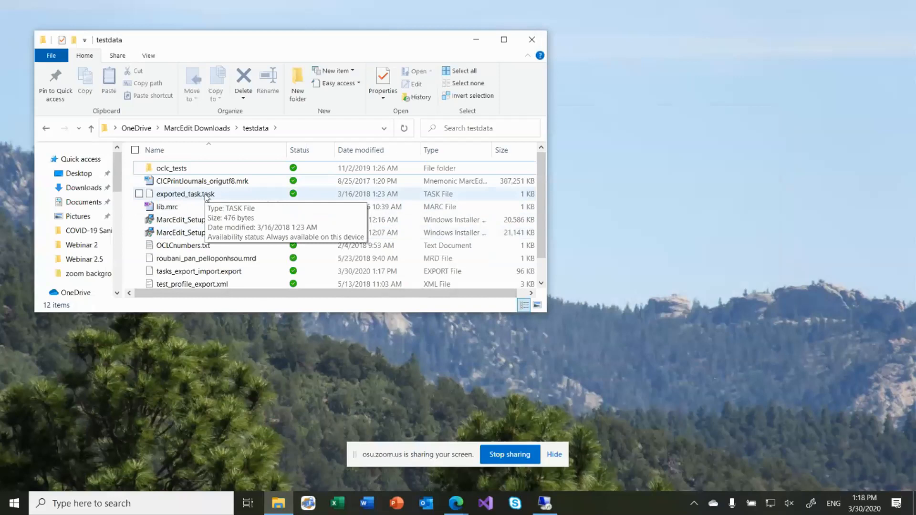
# Step: Switch to the Zoom meeting in the browser and stop sharing the Windows screen
pyautogui.moveTo(452, 511)
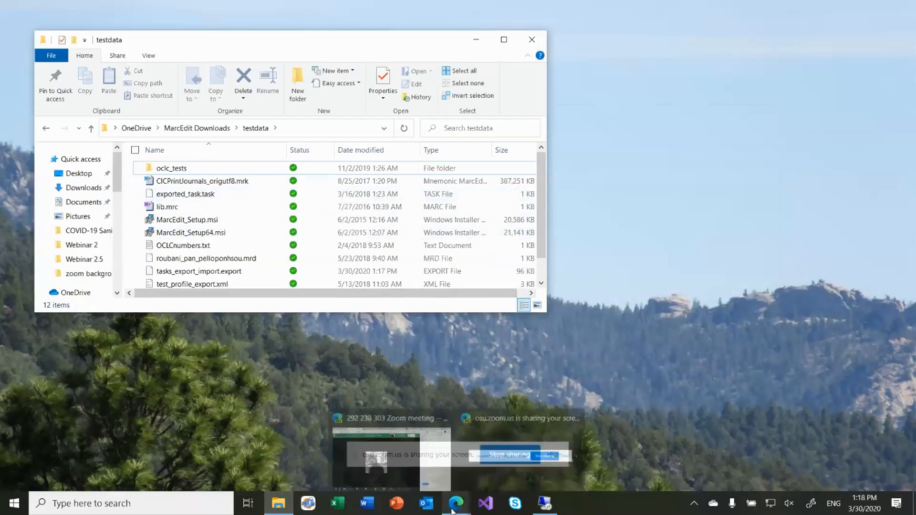
pyautogui.moveTo(424, 459)
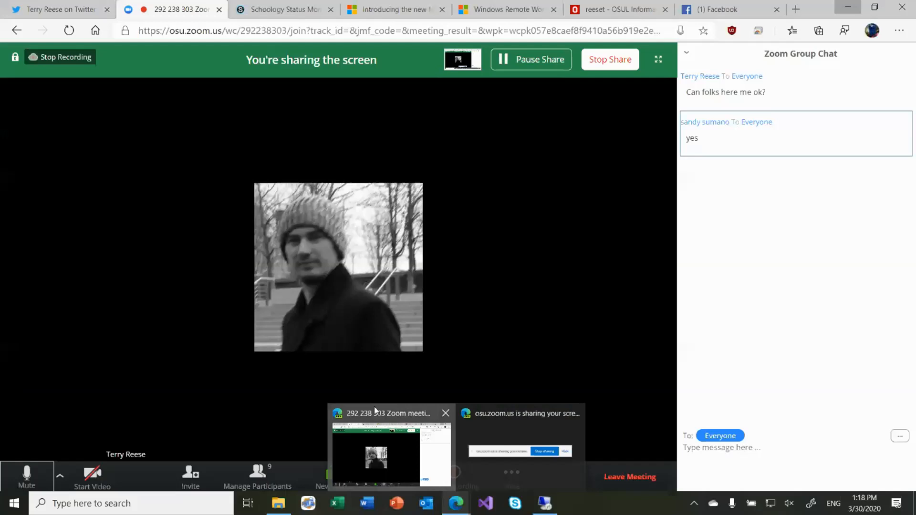
pyautogui.click(375, 409)
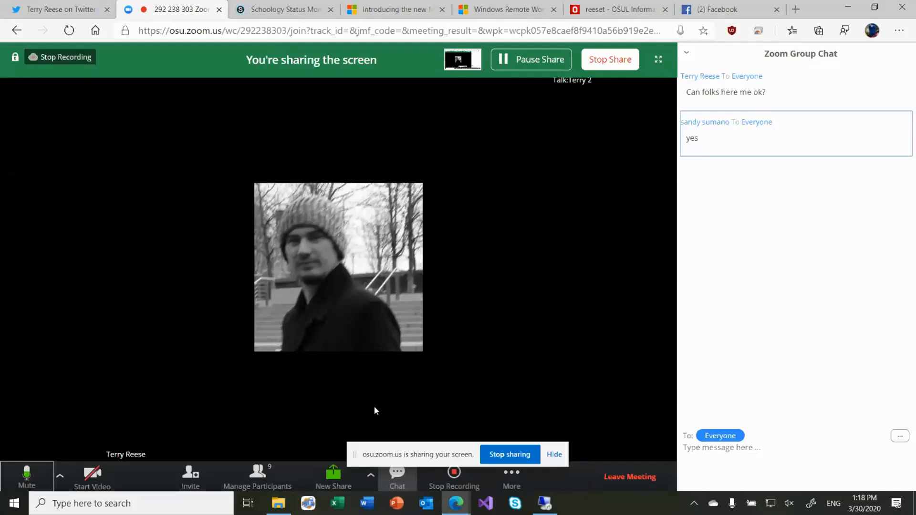
pyautogui.click(506, 455)
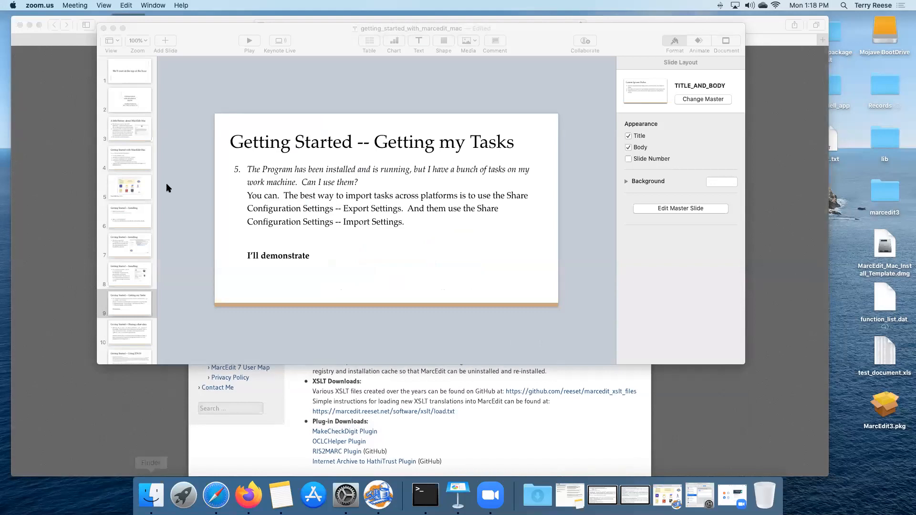
# Step: Close the Safari window on the Mac and show the home folder in Finder
pyautogui.click(260, 17)
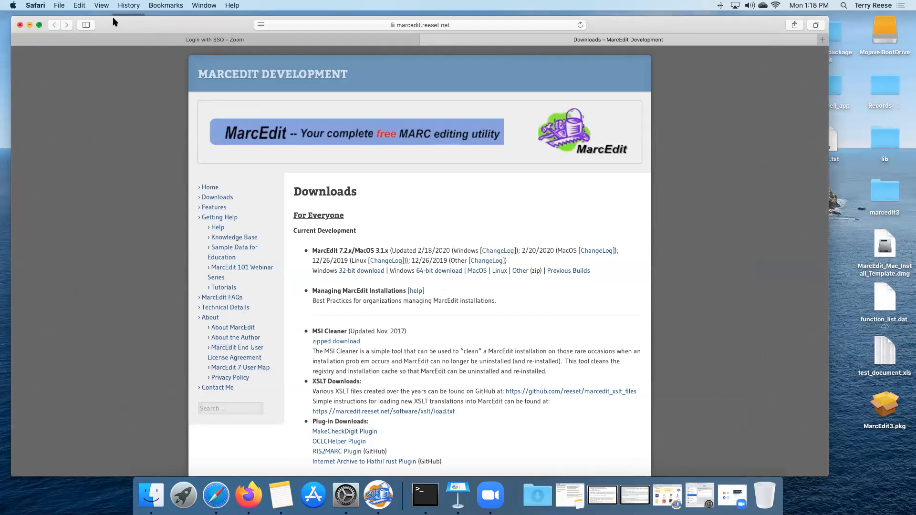
pyautogui.click(20, 25)
pyautogui.click(52, 30)
pyautogui.click(124, 5)
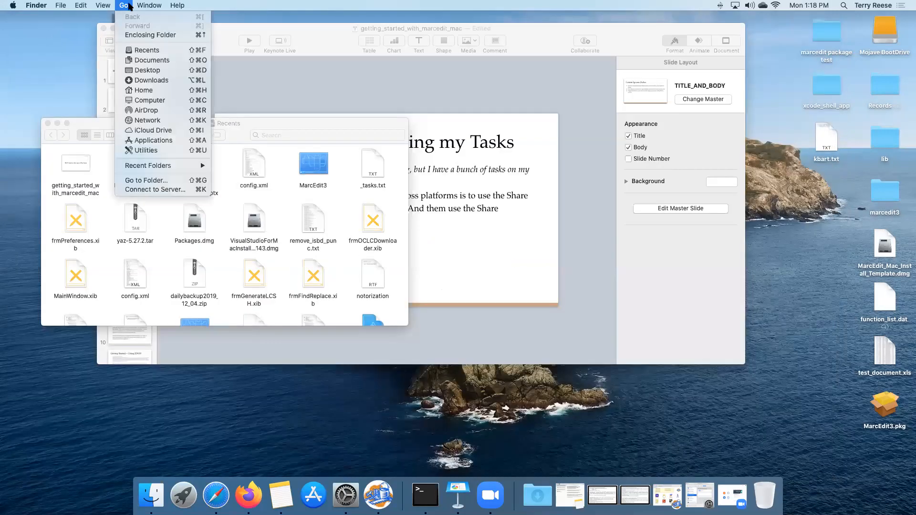
pyautogui.click(144, 90)
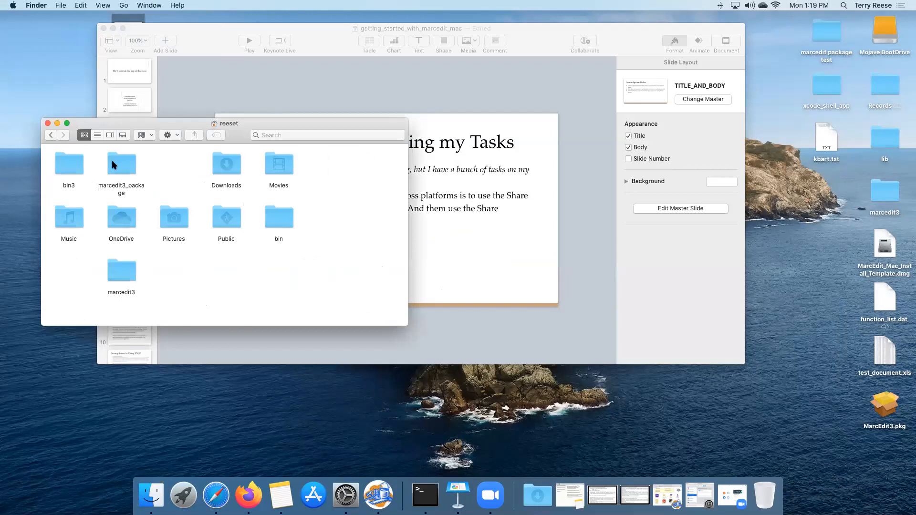
# Step: Browse OneDrive to MarcEdit Downloads, marcedit7_installs, Data To Test, and select exported_task.task
pyautogui.doubleClick(126, 218)
pyautogui.doubleClick(75, 171)
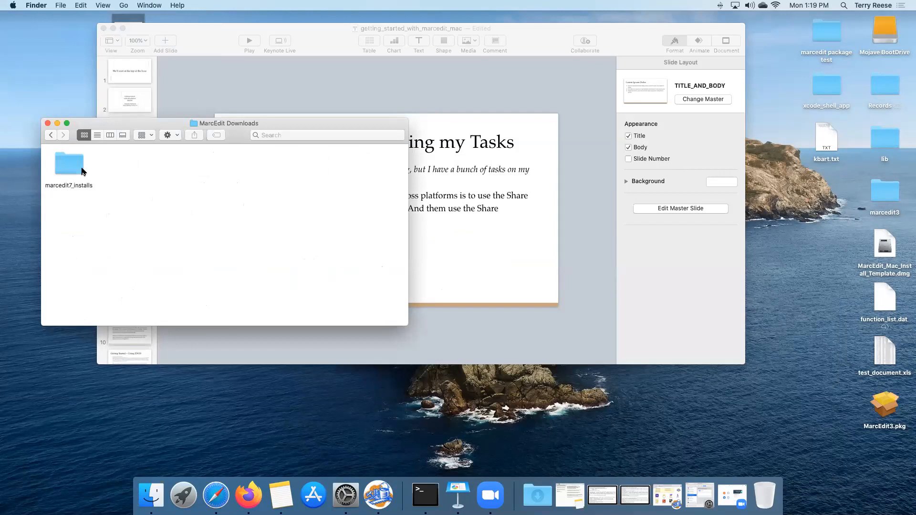
pyautogui.doubleClick(82, 172)
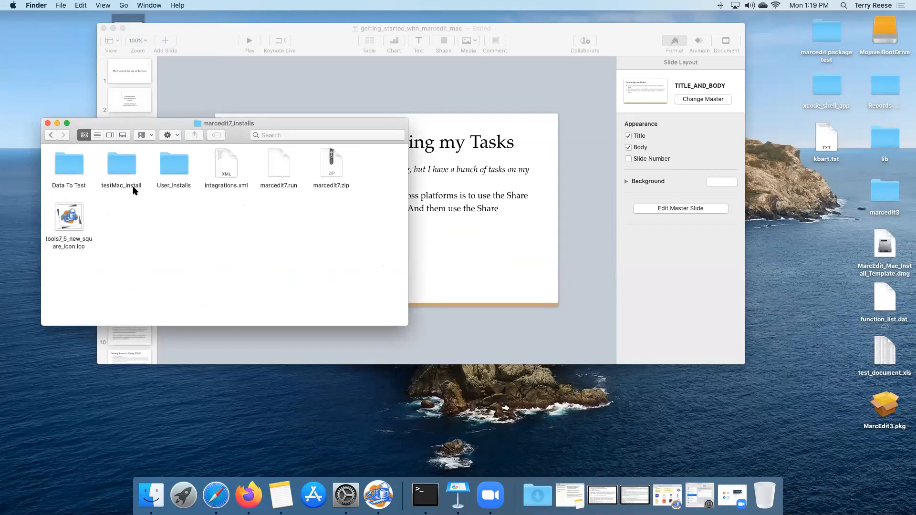
pyautogui.doubleClick(62, 162)
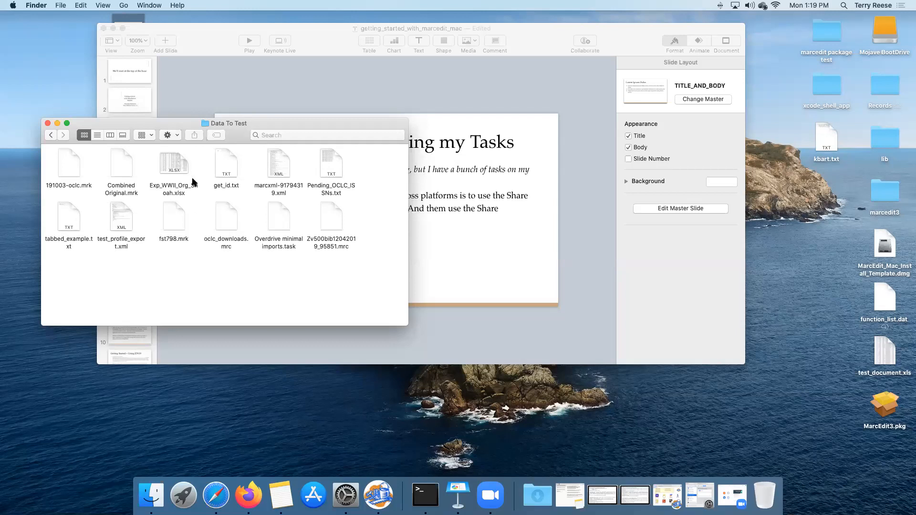
pyautogui.click(73, 271)
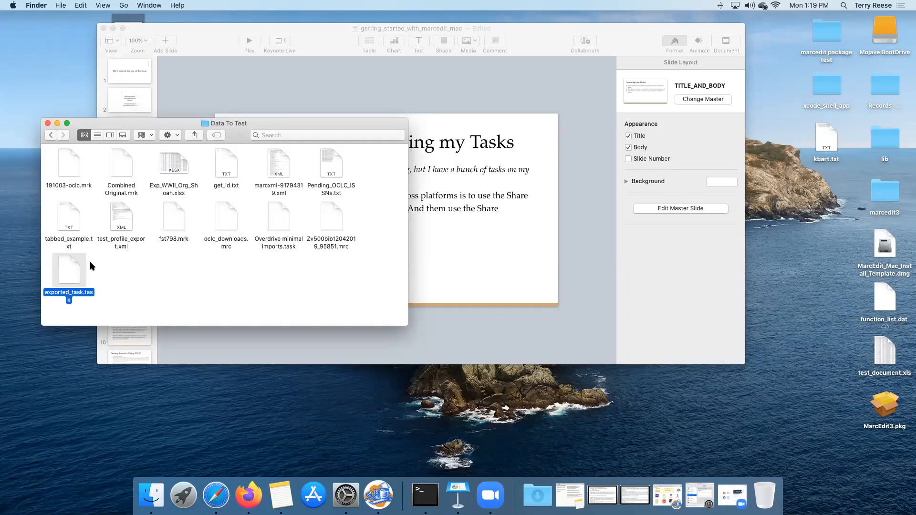
# Step: Minimize the Finder window and bring up the Mac version of MarcEdit
pyautogui.click(57, 123)
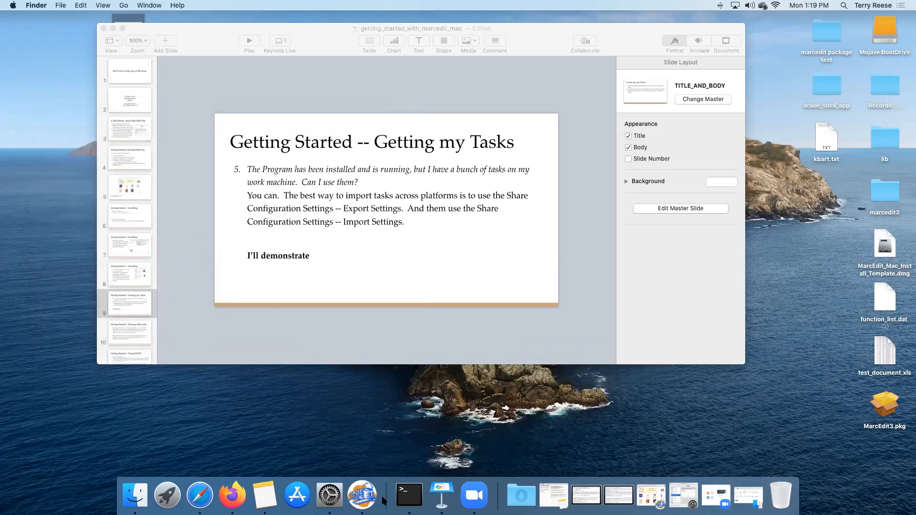
pyautogui.click(362, 496)
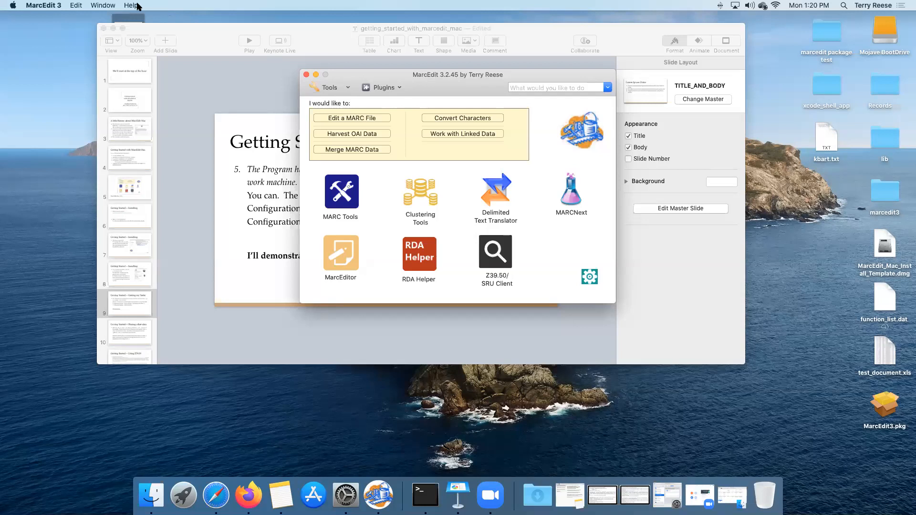
# Step: Try to import application settings from exported_task.task in OneDrive's MarcEdit Downloads, marcedit7_installs, Data To Test folder
pyautogui.click(53, 5)
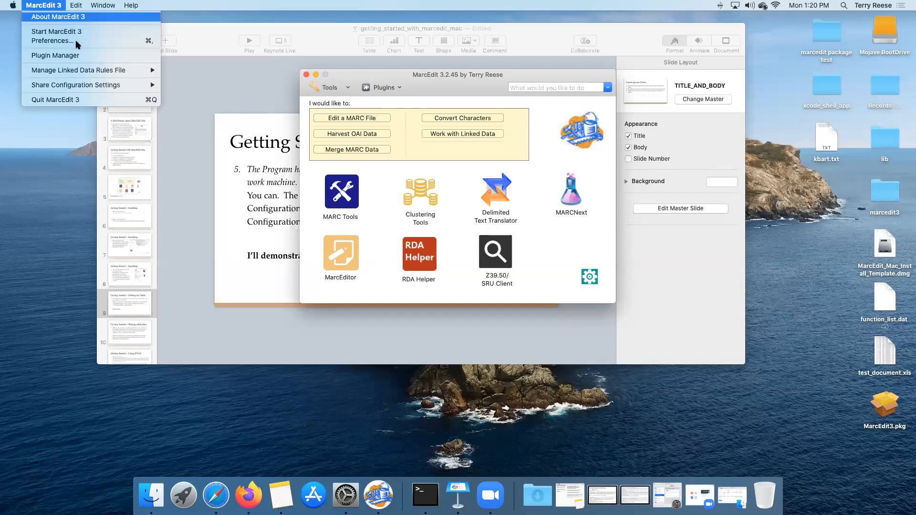
pyautogui.moveTo(117, 85)
pyautogui.moveTo(200, 86)
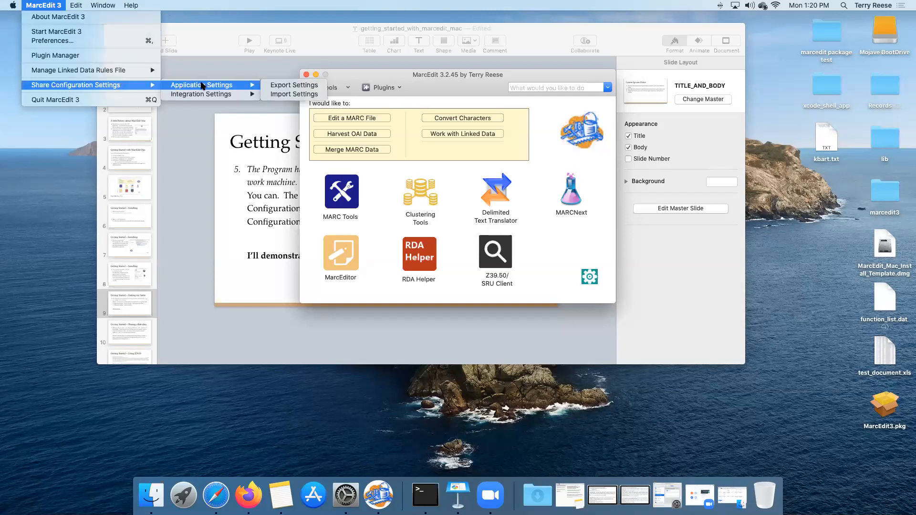
pyautogui.click(277, 94)
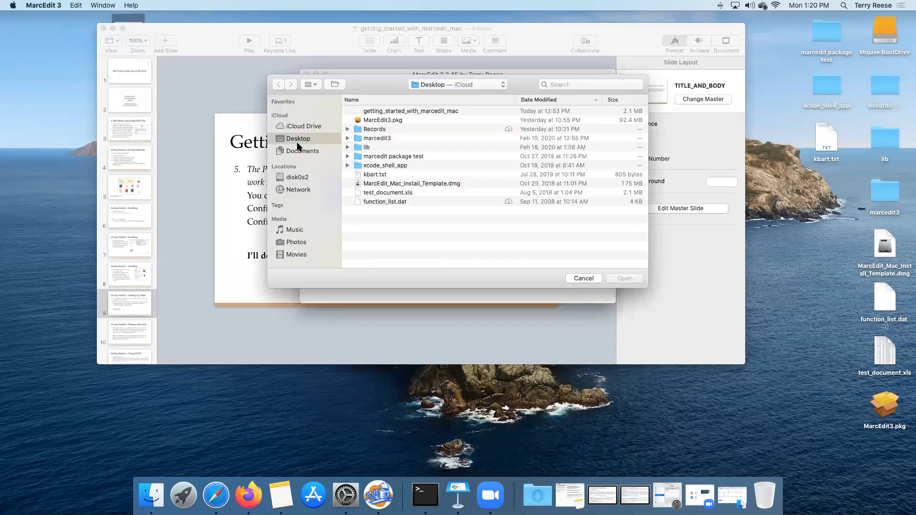
pyautogui.click(497, 85)
pyautogui.click(459, 120)
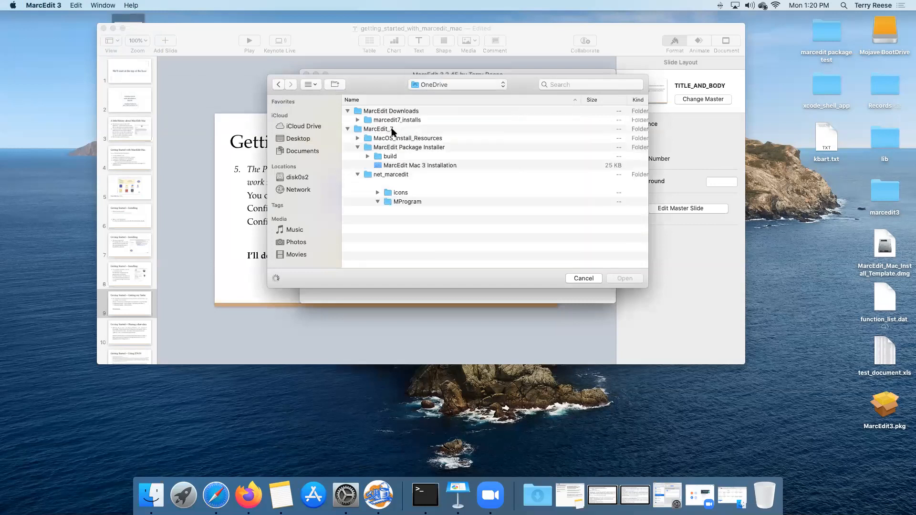
pyautogui.click(347, 129)
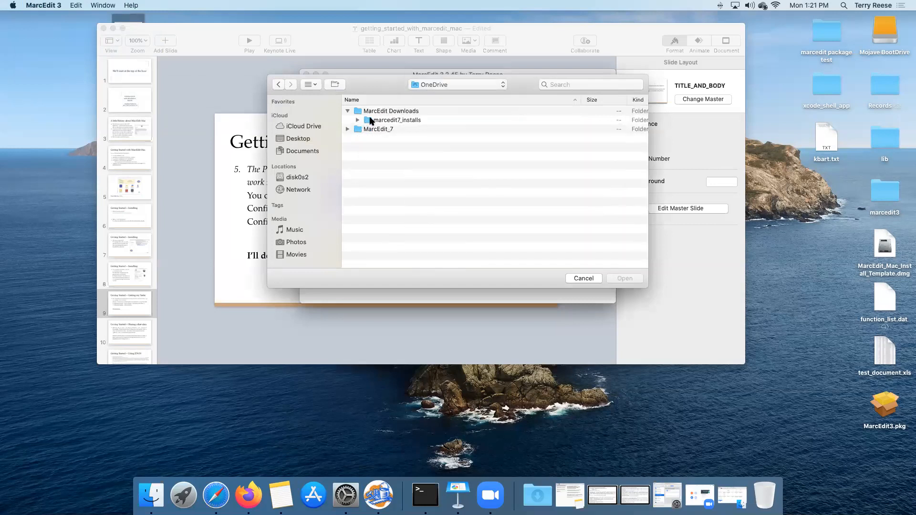
pyautogui.click(357, 120)
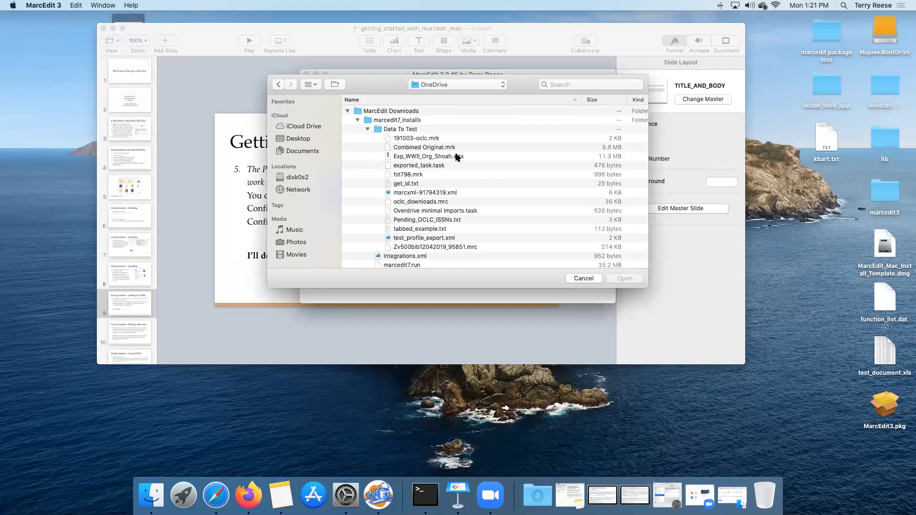
pyautogui.click(431, 166)
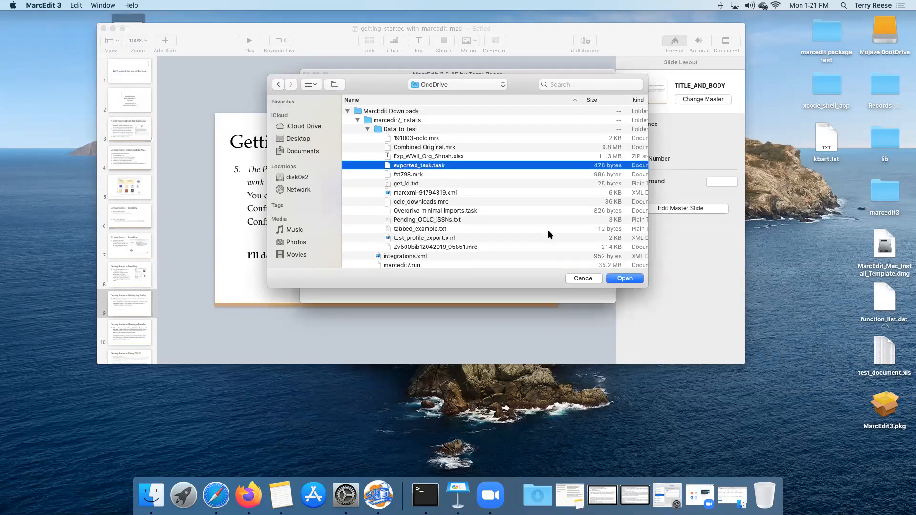
pyautogui.click(616, 277)
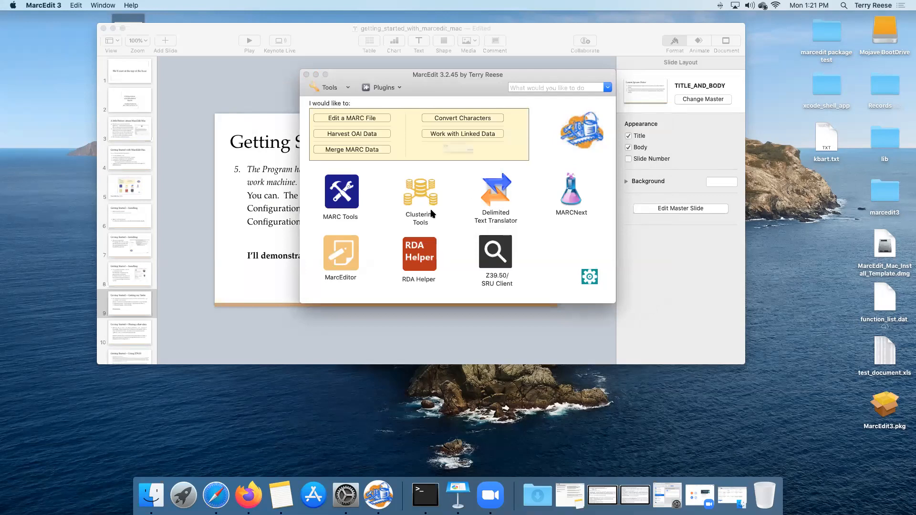
pyautogui.press('Return')
# Step: Open MarcEditor, review the Current Tasks entries and the Task Manager's task list, and close the Task Manager
pyautogui.click(355, 247)
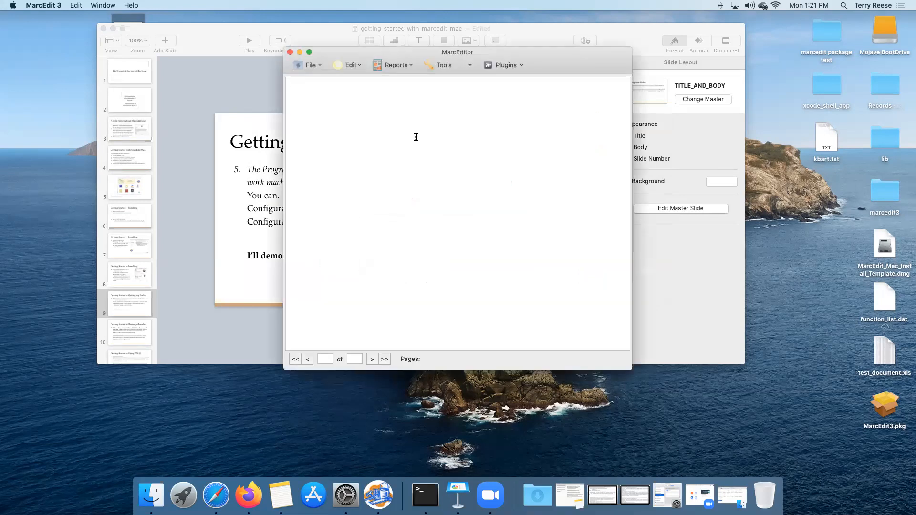
pyautogui.click(471, 65)
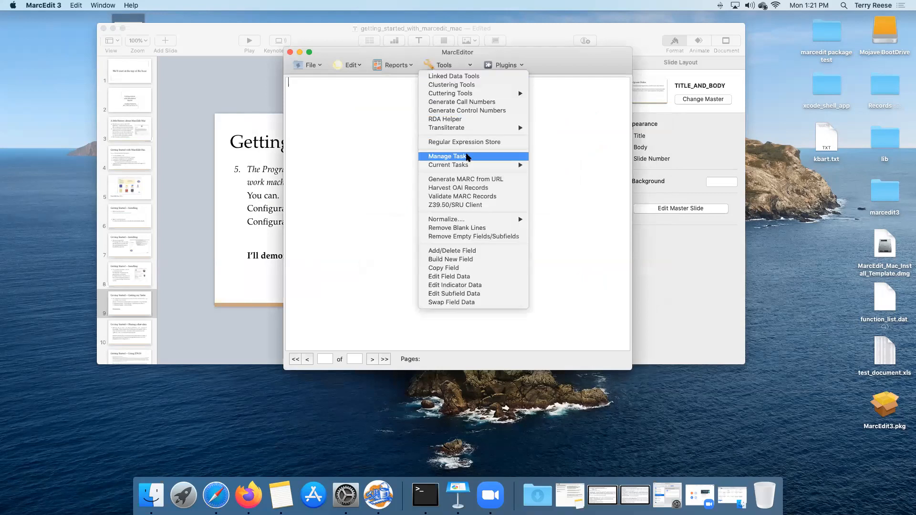
pyautogui.moveTo(521, 165)
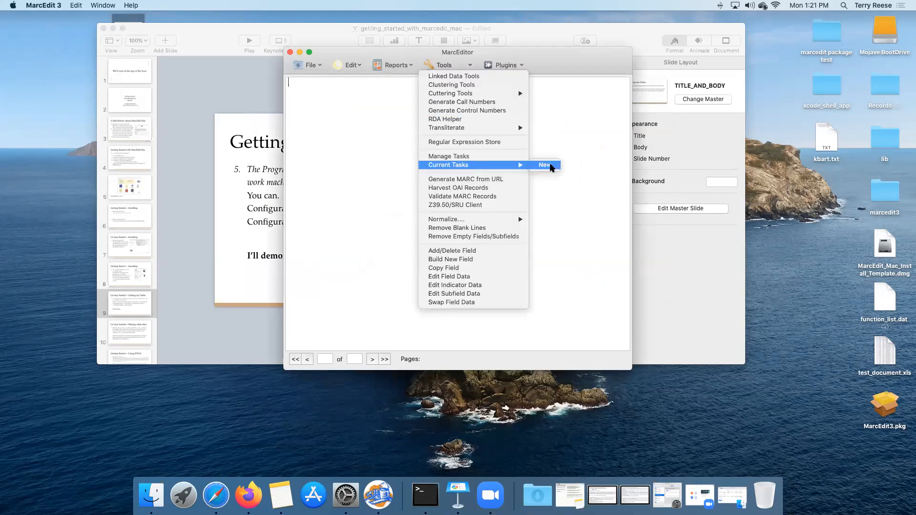
pyautogui.click(486, 157)
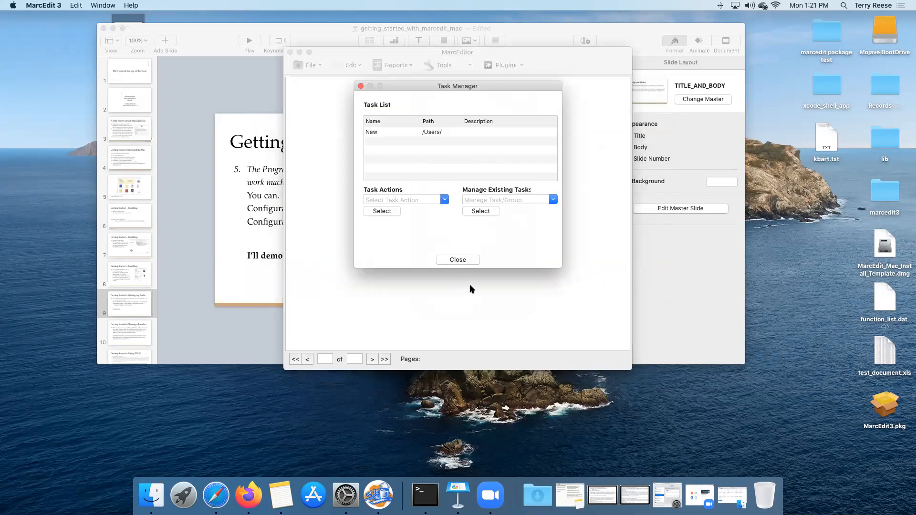
pyautogui.click(458, 260)
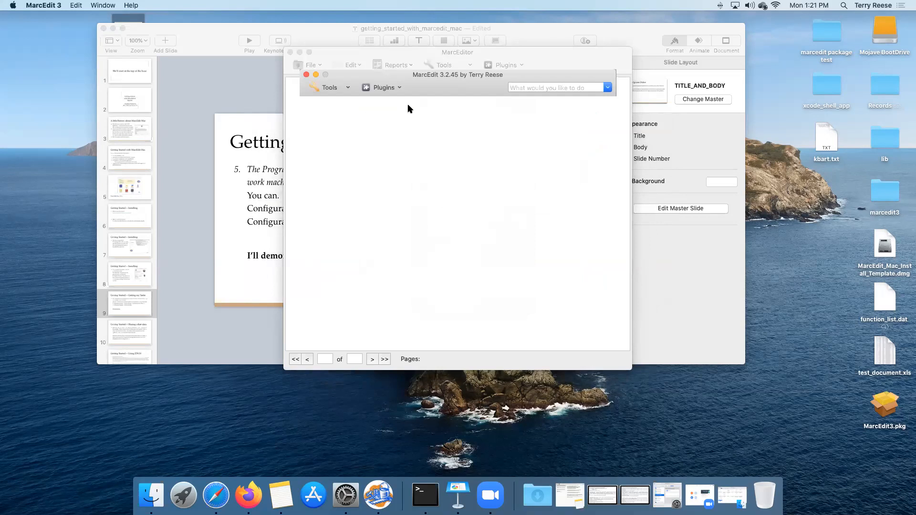
# Step: Close the main MarcEdit window and quit MarcEdit 3 to restart it
pyautogui.click(306, 75)
pyautogui.click(43, 6)
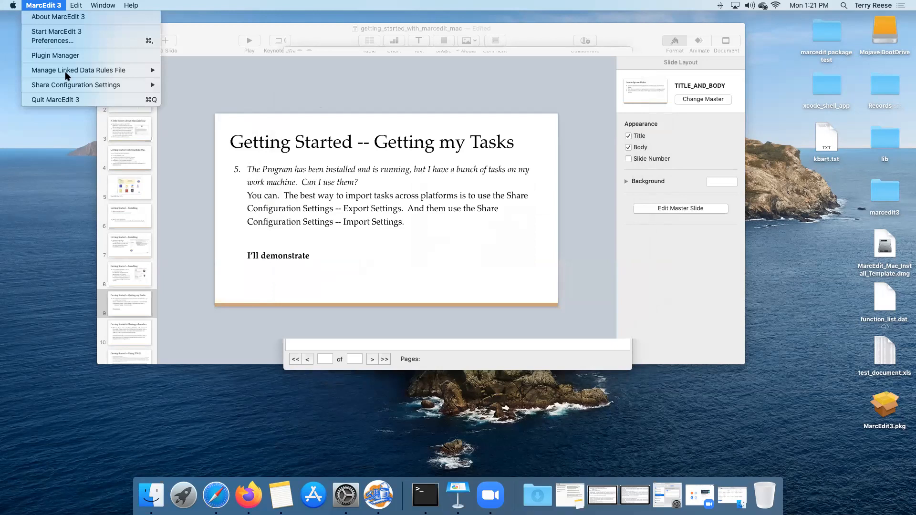
pyautogui.click(146, 100)
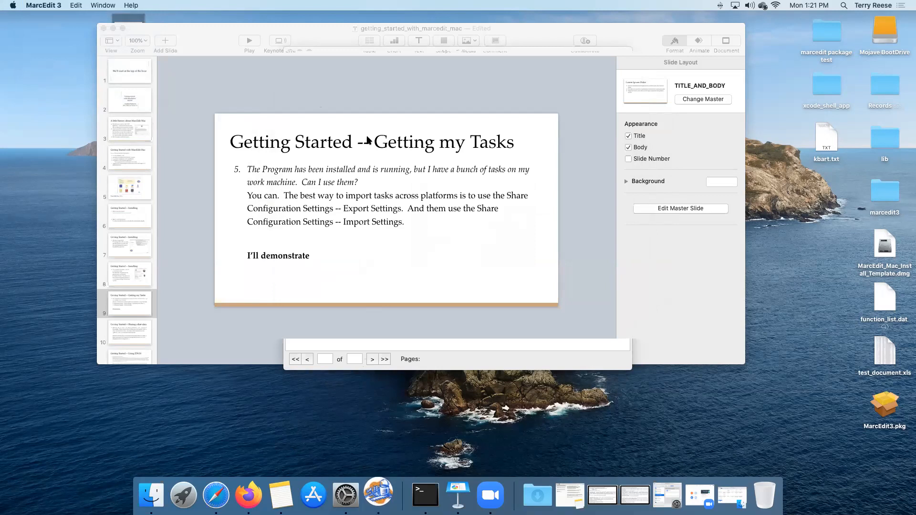
# Step: Open MarcEditor in the restarted program, look over its task tools, and close the editor
pyautogui.click(350, 252)
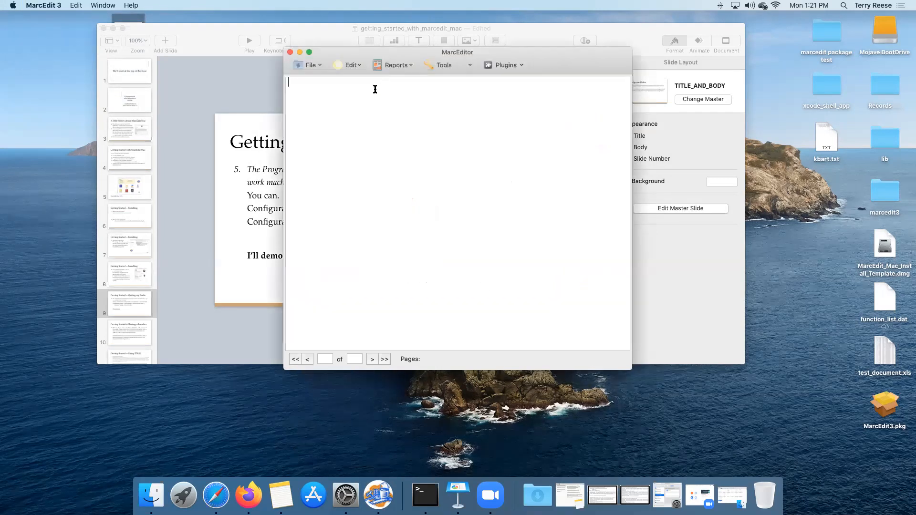
pyautogui.click(446, 65)
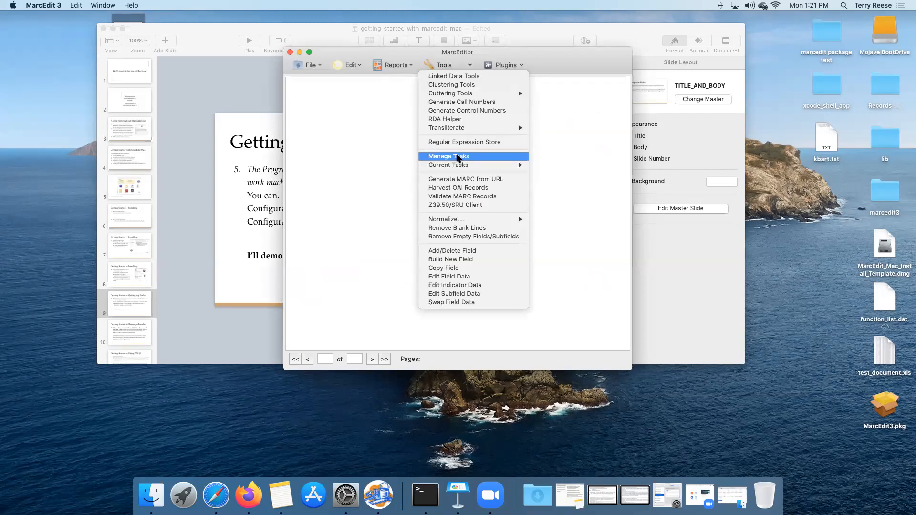
pyautogui.click(289, 53)
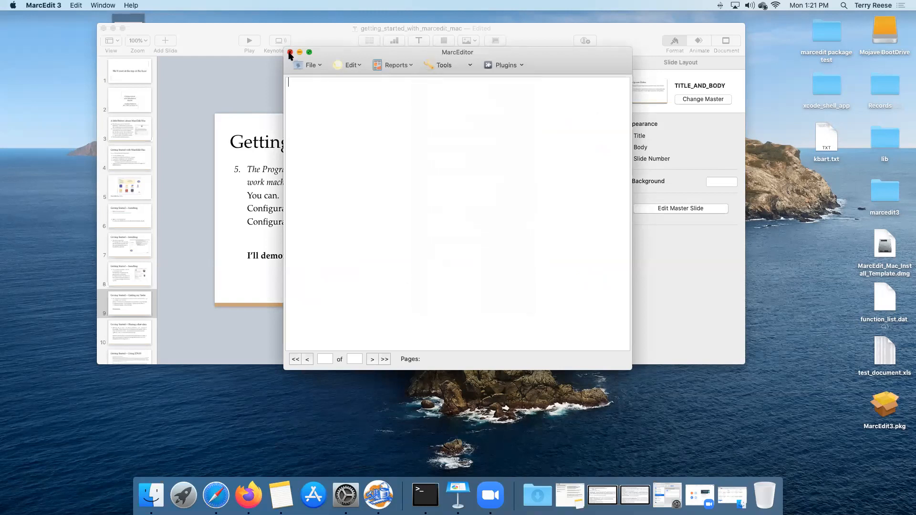
pyautogui.click(290, 53)
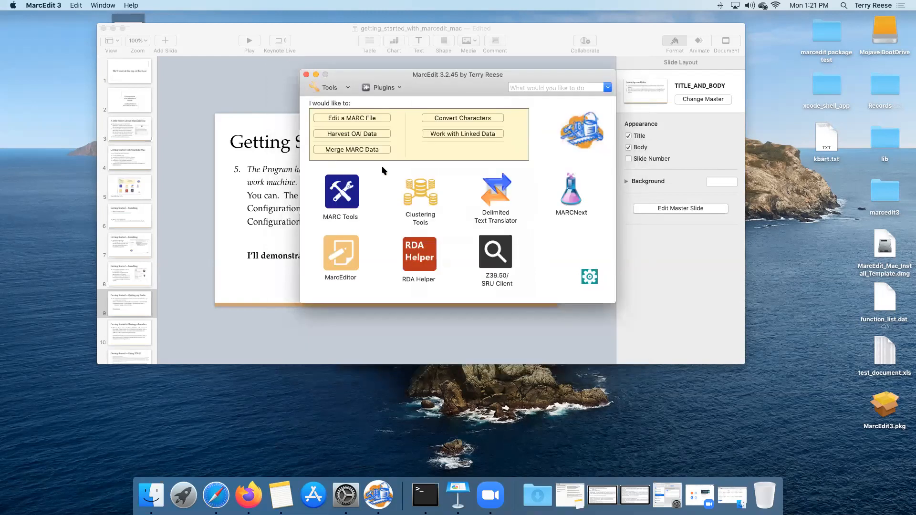
pyautogui.click(317, 76)
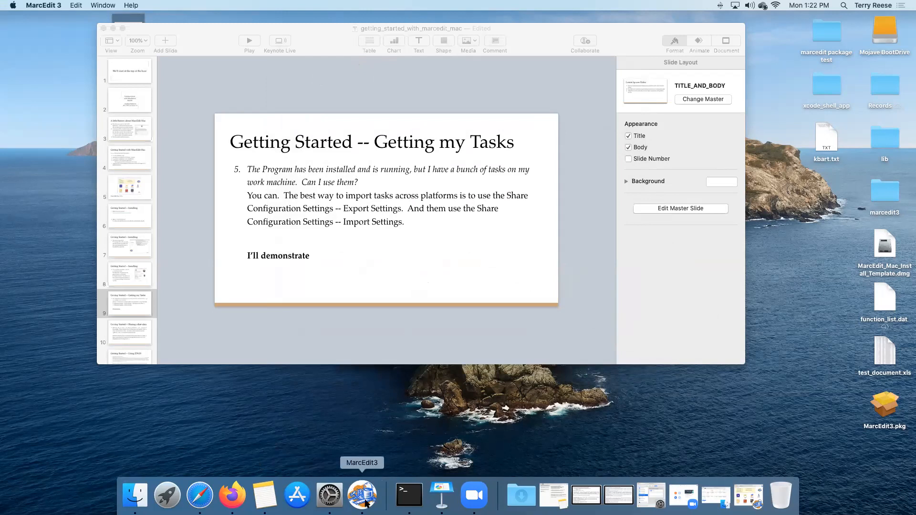
pyautogui.click(362, 495)
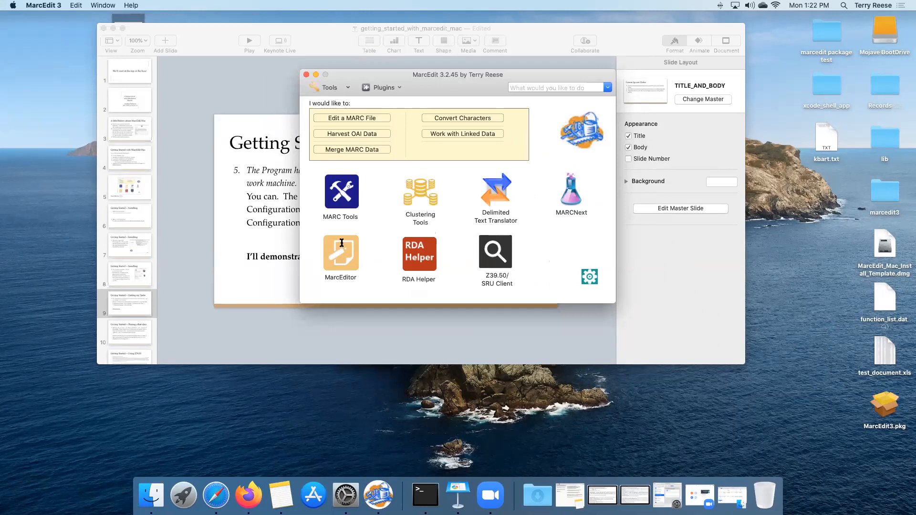
# Step: Delete the task named New in MarcEditor's Task Manager, and close both the Task Manager and MarcEditor
pyautogui.click(352, 119)
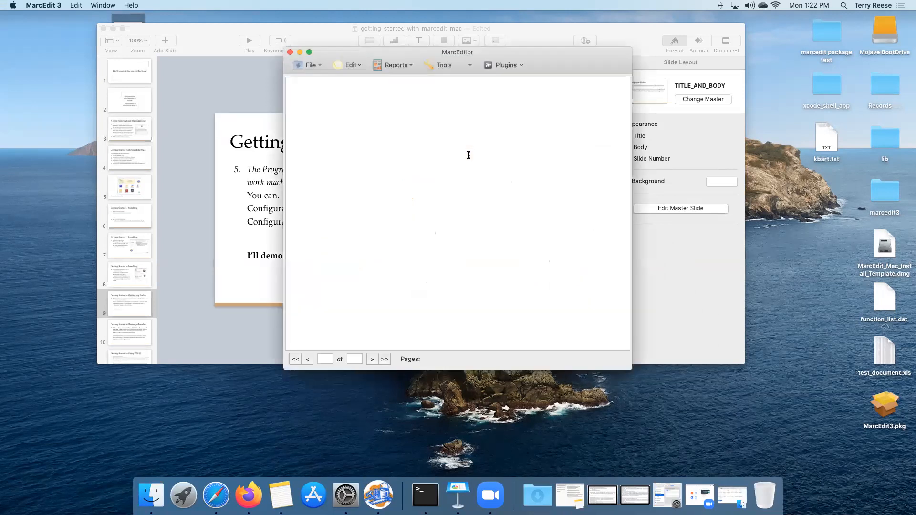
pyautogui.click(443, 65)
pyautogui.click(449, 155)
pyautogui.click(380, 131)
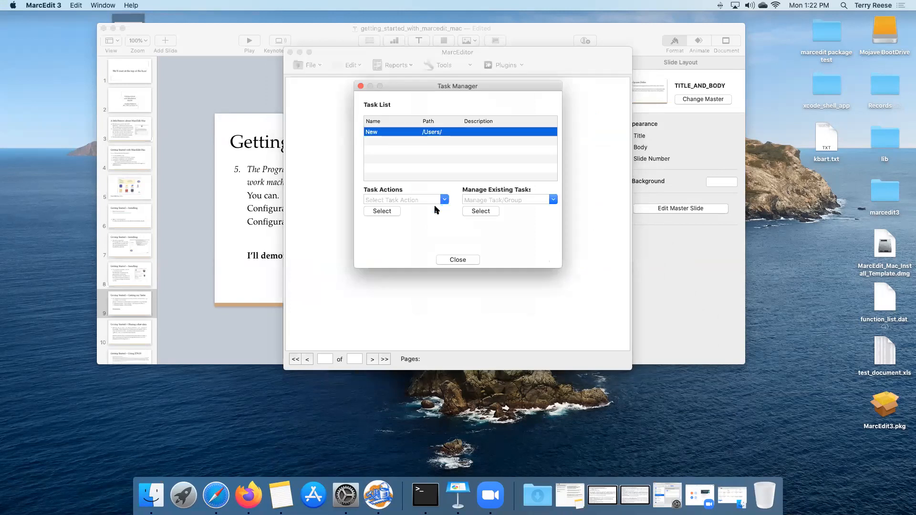
pyautogui.click(444, 200)
pyautogui.click(383, 222)
pyautogui.click(384, 212)
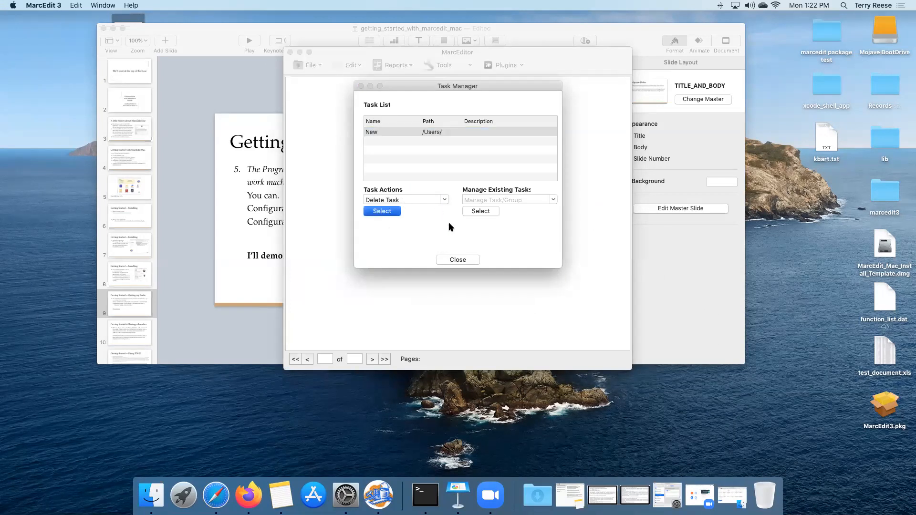
pyautogui.click(519, 170)
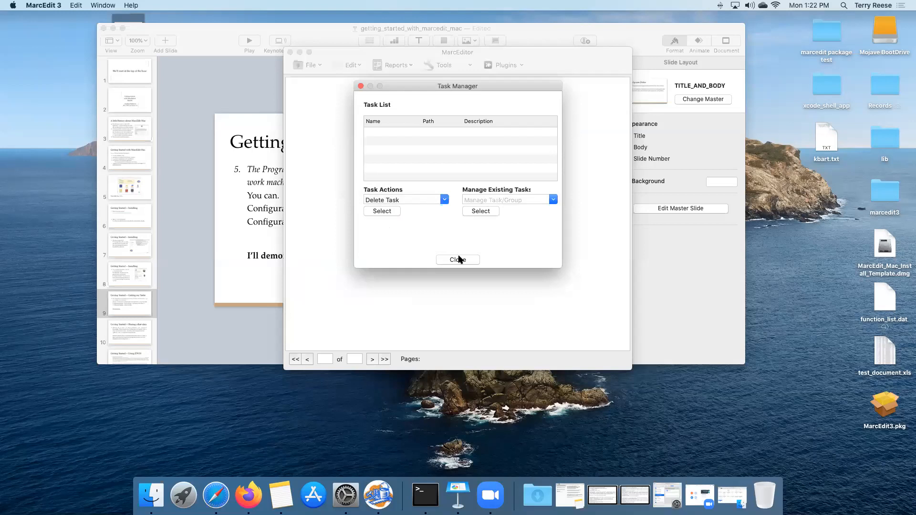
pyautogui.click(459, 258)
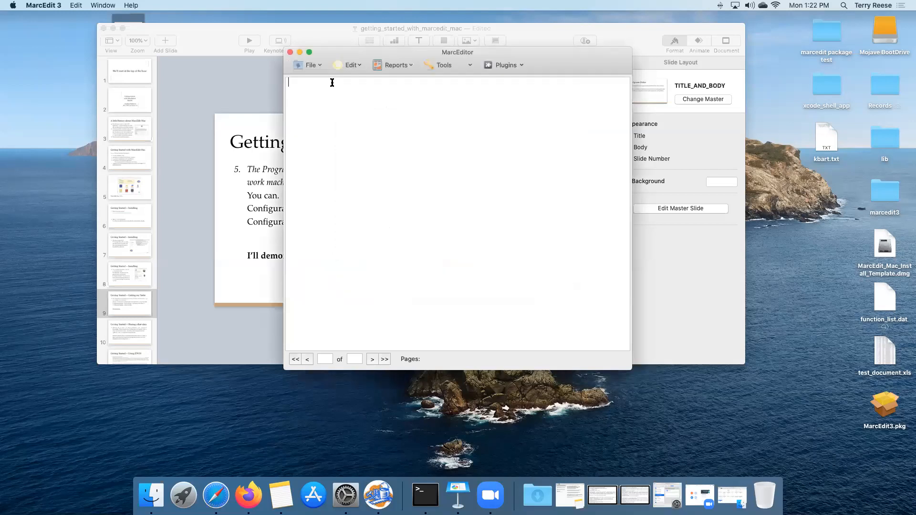
pyautogui.click(290, 53)
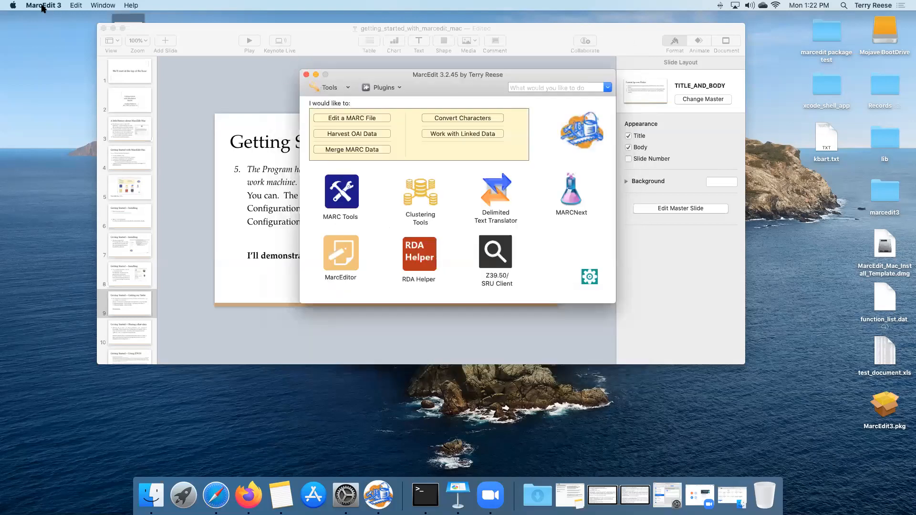
# Step: Import the application settings from exported_windows_tasks.export in the home folder's Downloads folder
pyautogui.click(52, 5)
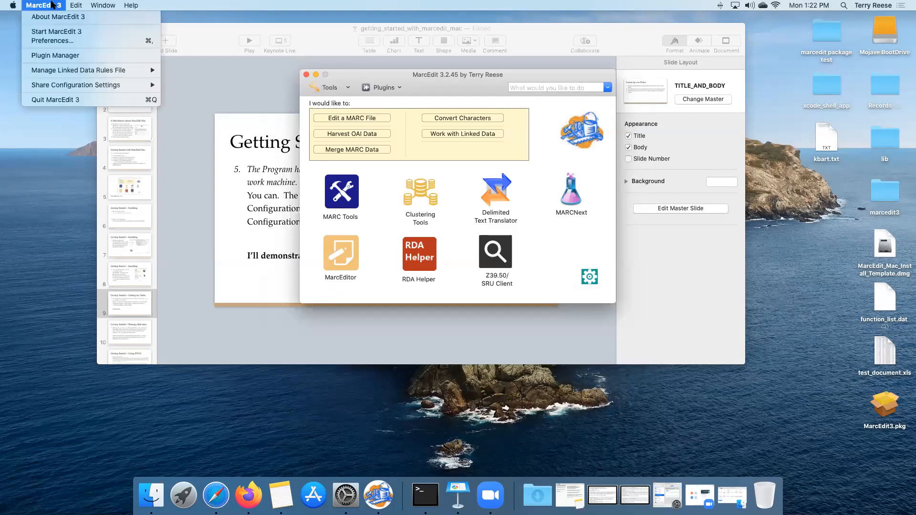
pyautogui.moveTo(111, 87)
pyautogui.moveTo(210, 85)
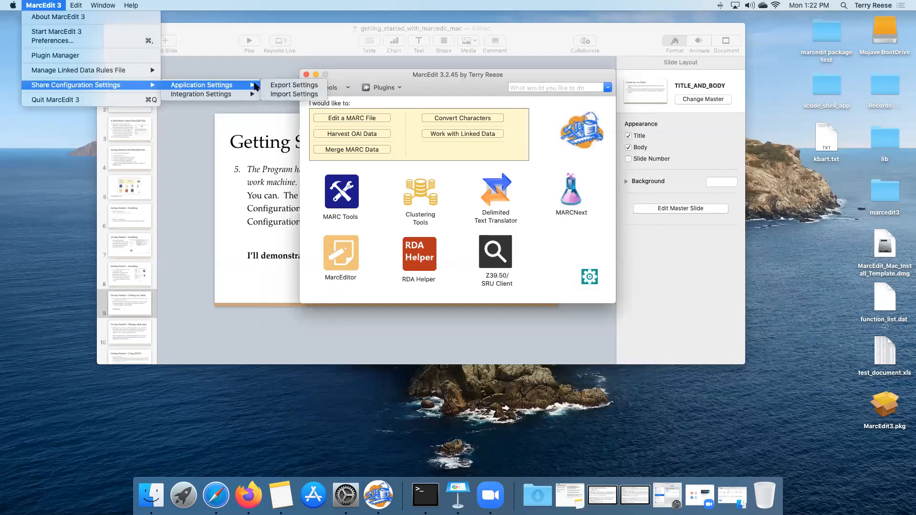
pyautogui.click(282, 96)
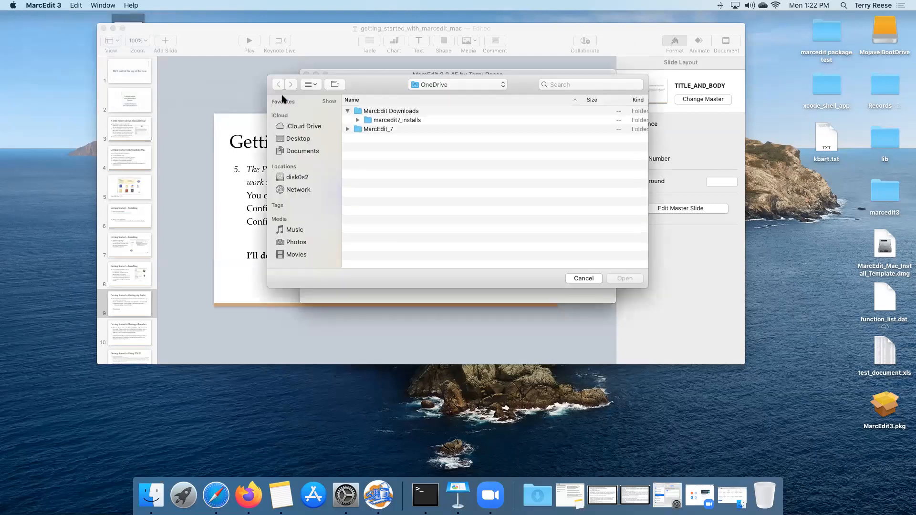
pyautogui.click(481, 85)
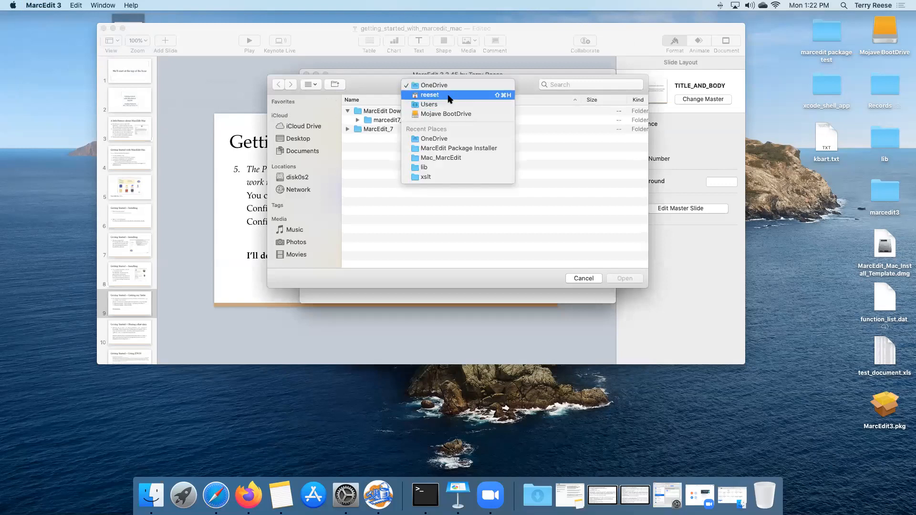
pyautogui.click(448, 96)
pyautogui.click(384, 130)
pyautogui.doubleClick(418, 132)
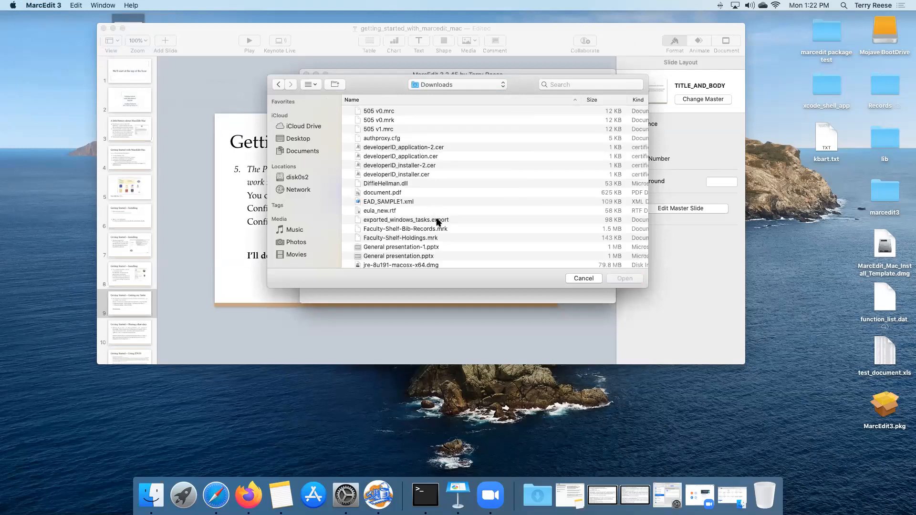
pyautogui.click(436, 220)
pyautogui.hscroll(1, 525, 248)
pyautogui.click(622, 279)
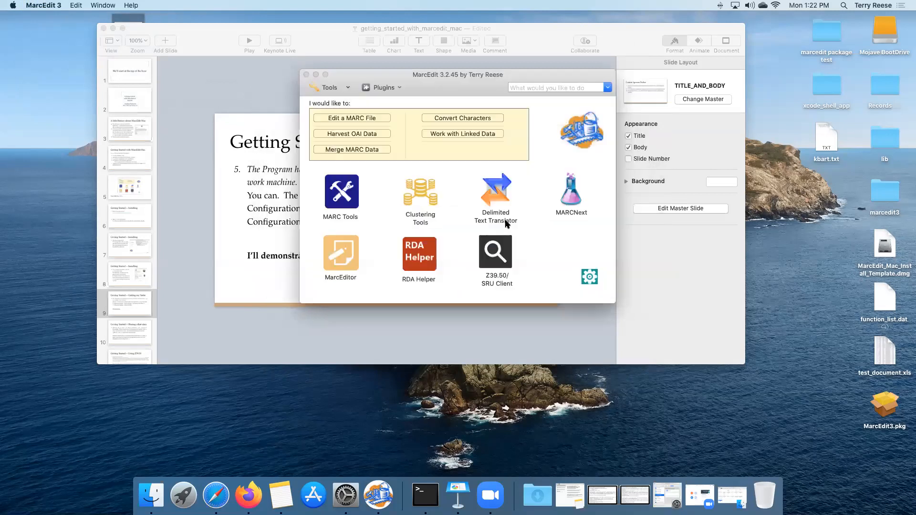
pyautogui.click(524, 171)
# Step: Open MarcEditor, check the imported tasks in its Current Tasks list, and close the editor
pyautogui.click(338, 256)
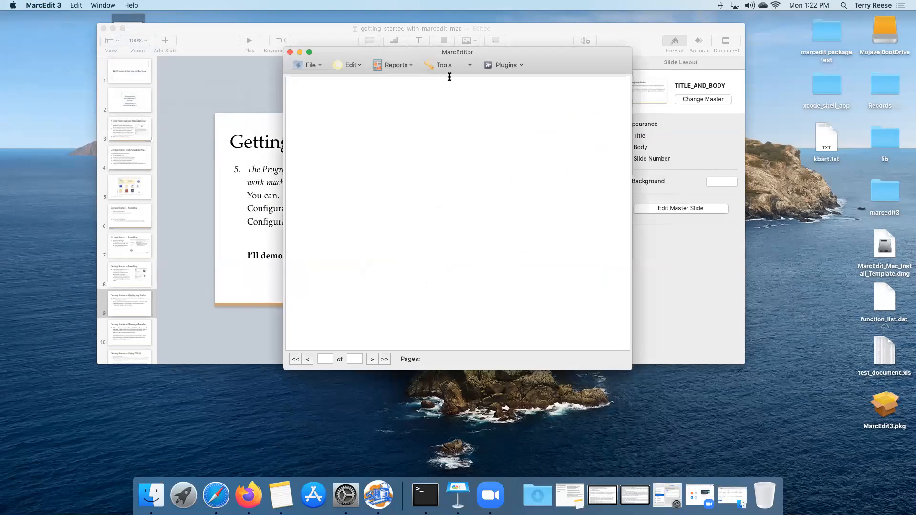
pyautogui.click(471, 66)
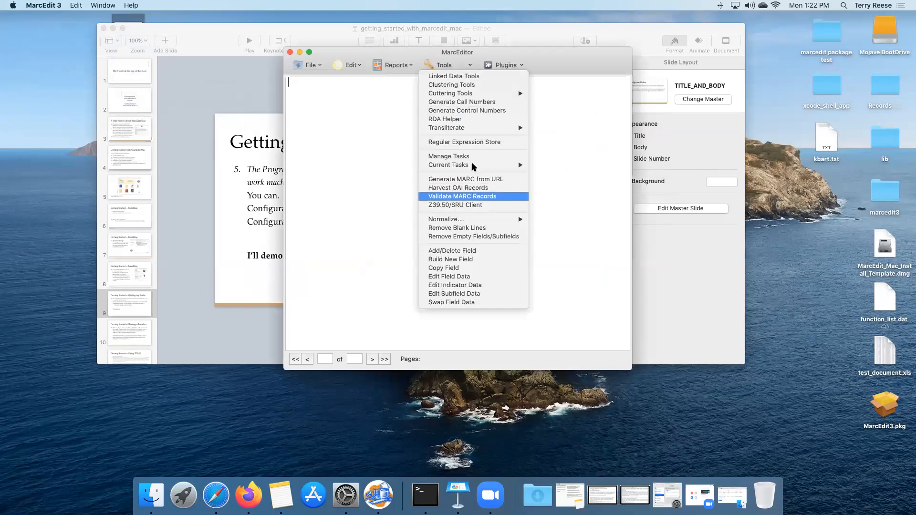
pyautogui.moveTo(472, 165)
pyautogui.moveTo(557, 169)
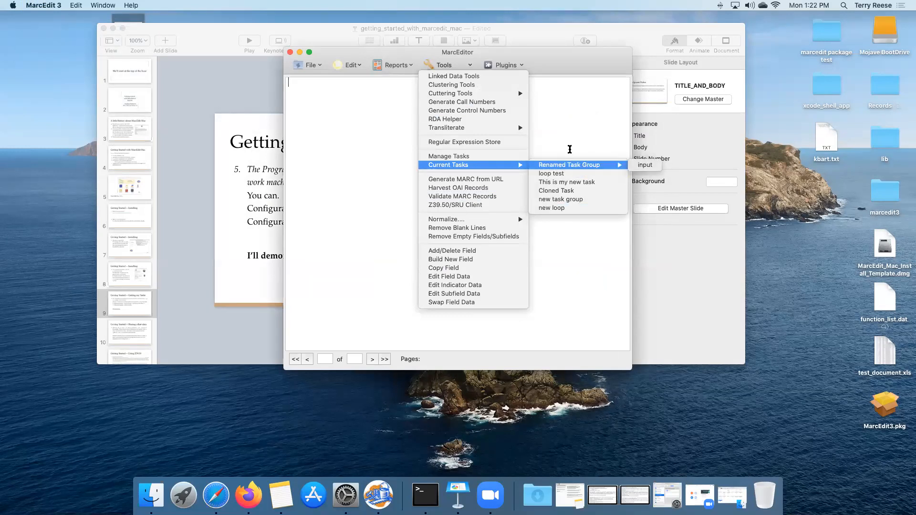
pyautogui.click(570, 150)
pyautogui.click(290, 52)
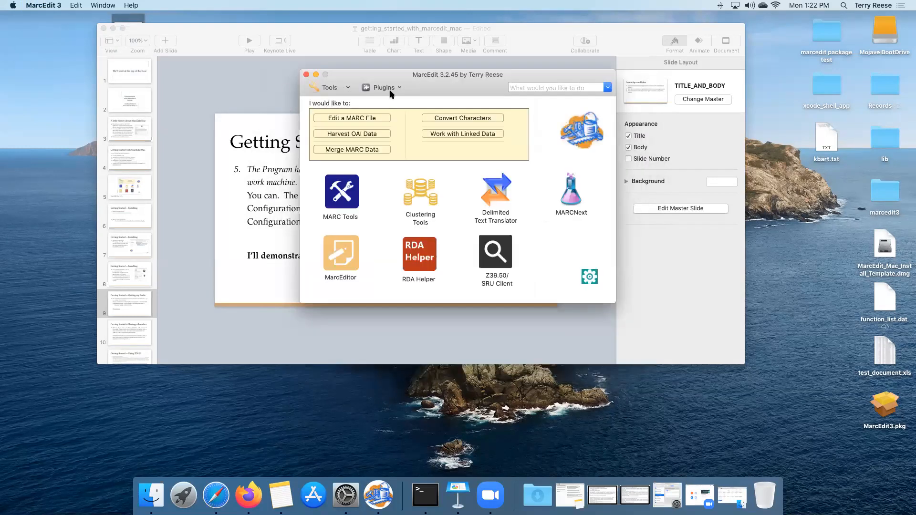
pyautogui.click(315, 75)
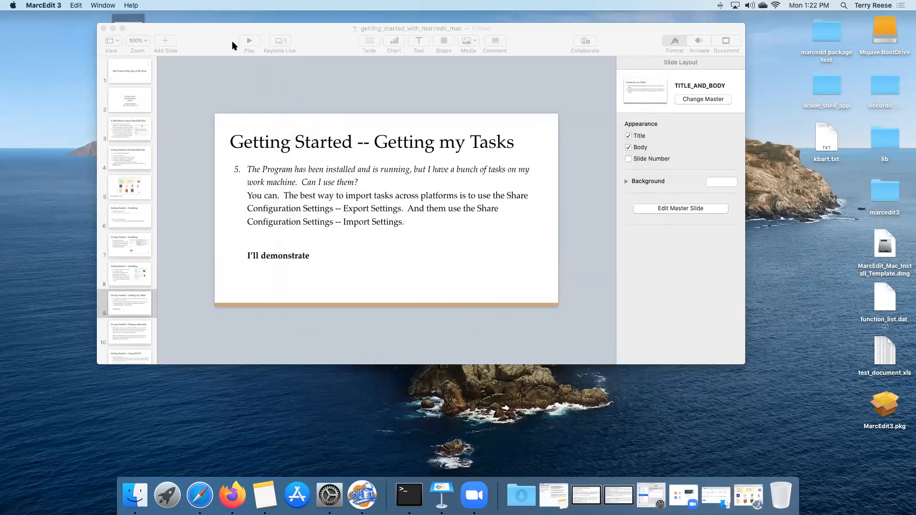
pyautogui.click(249, 42)
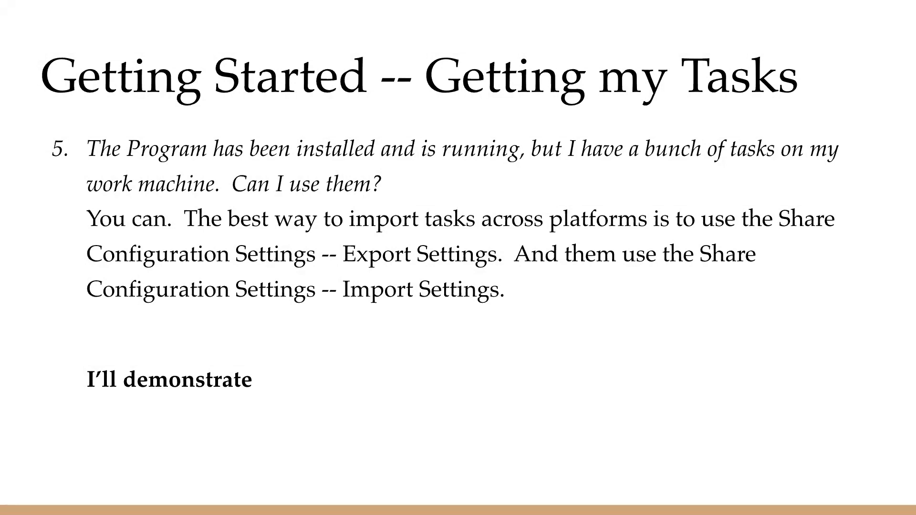
pyautogui.press('Escape')
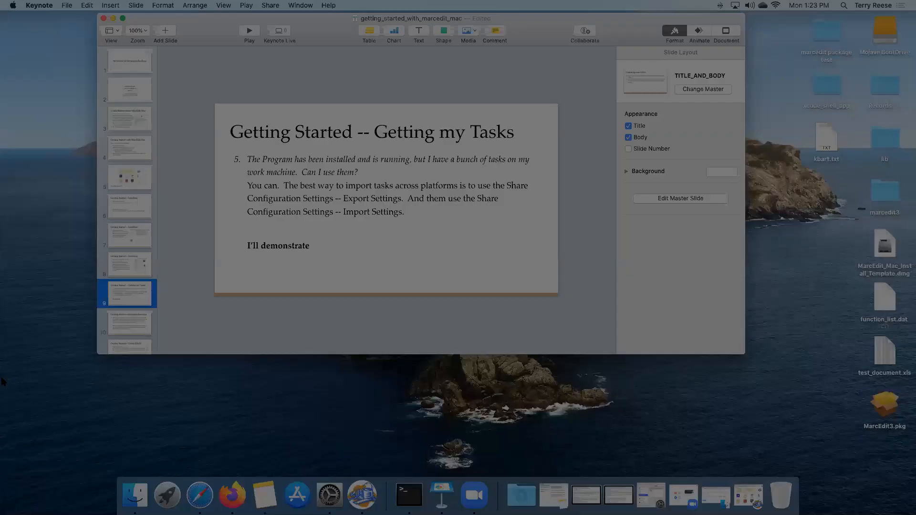
# Step: Bring MarcEdit back and examine the export and import options for integration settings in Share Configuration Settings
pyautogui.click(362, 495)
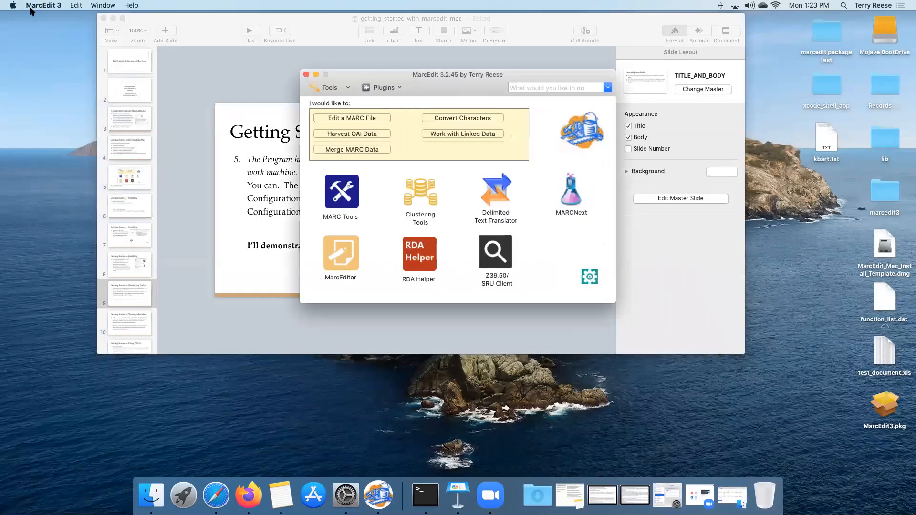
pyautogui.click(32, 6)
pyautogui.moveTo(94, 86)
pyautogui.moveTo(184, 97)
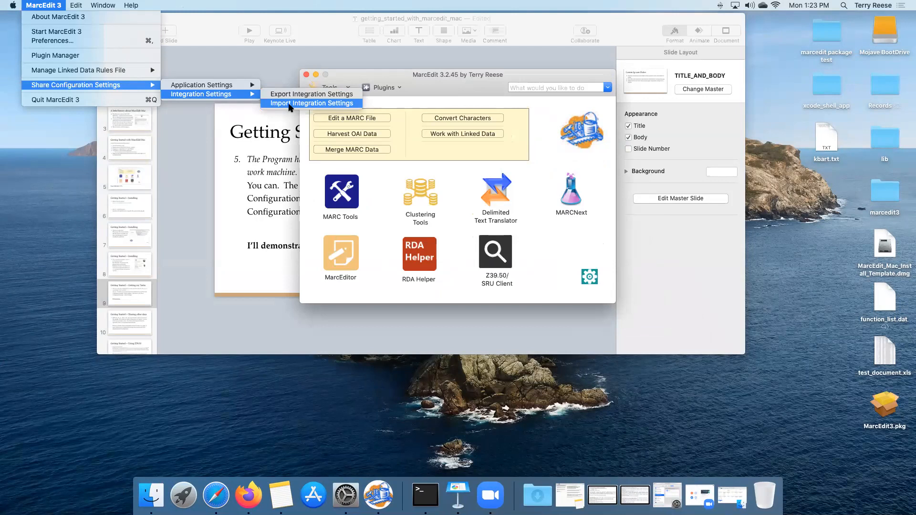
pyautogui.click(330, 74)
# Step: Switch to Keynote, play the presentation from the Getting my Tasks slide, and advance to the Sharing other data slide
pyautogui.click(328, 31)
pyautogui.click(249, 30)
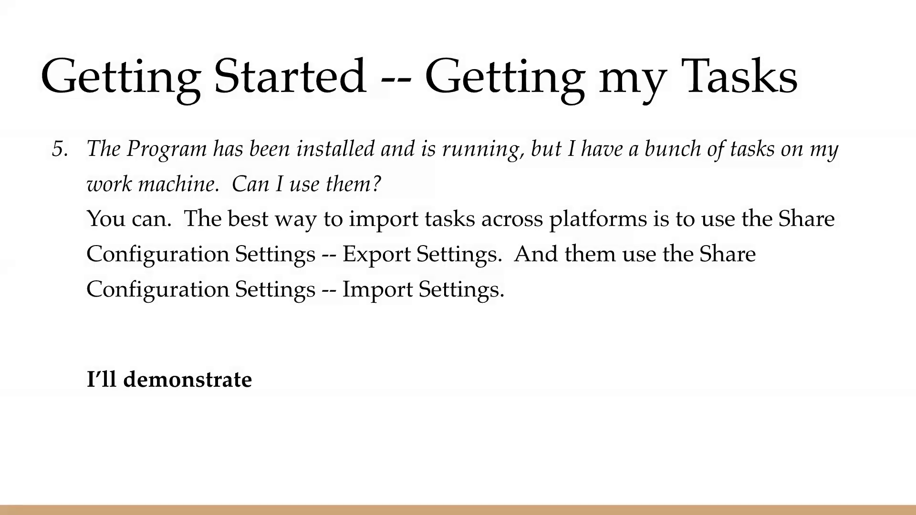
pyautogui.press('Right')
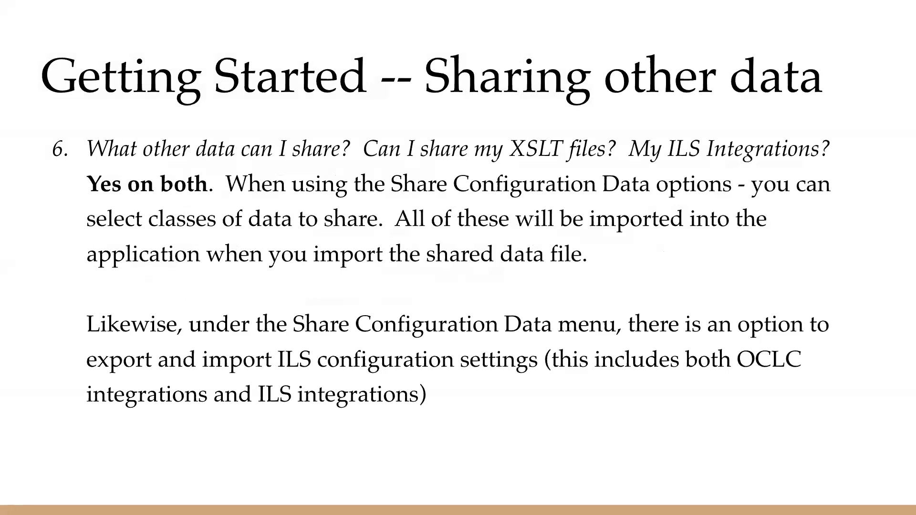
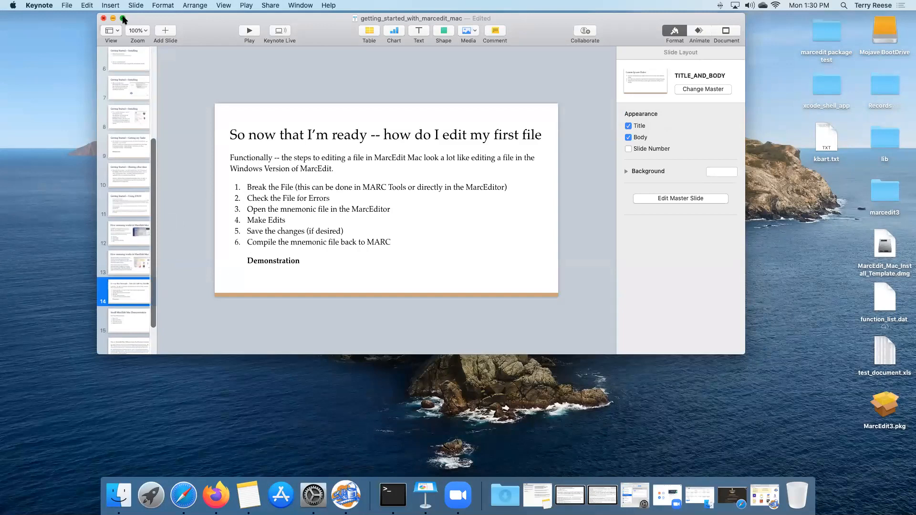
# Step: Minimize the Keynote window, switch to MarcEdit, and open MARC Tools with its character encoding options enabled
pyautogui.click(104, 18)
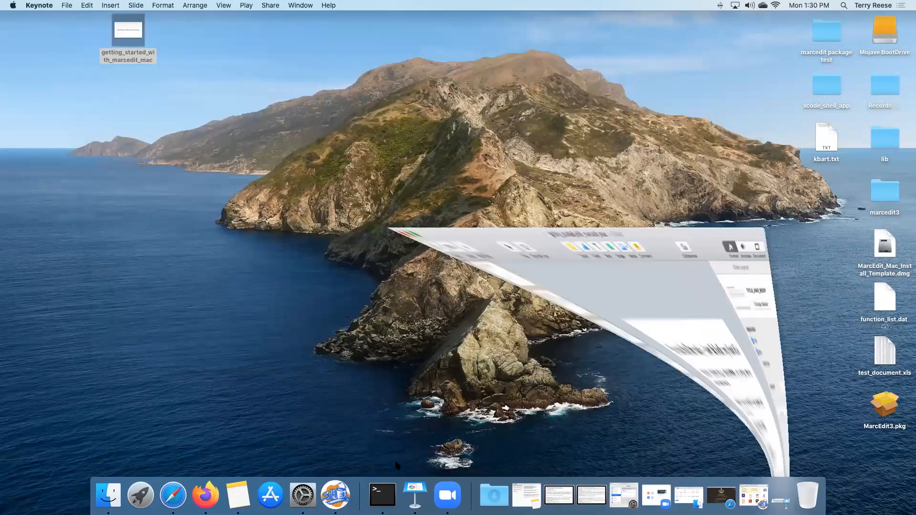
pyautogui.click(328, 502)
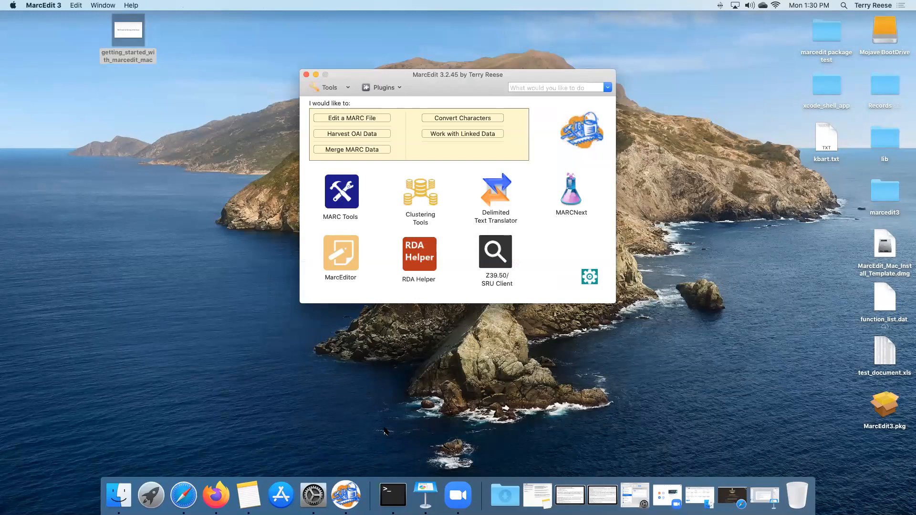
pyautogui.click(342, 204)
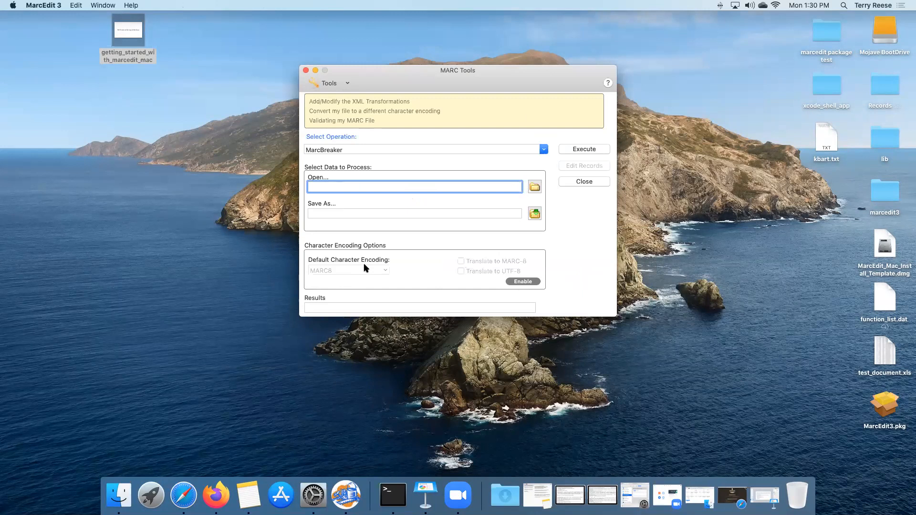
pyautogui.click(517, 282)
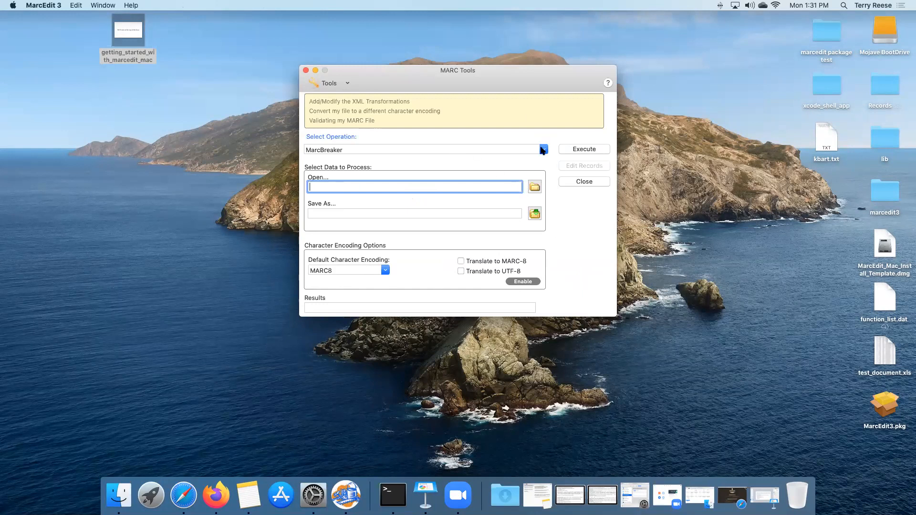
# Step: Review the available operations, keep MarcBreaker, and choose oclc_records.mrc from the desktop's Records folder as the source file
pyautogui.click(543, 149)
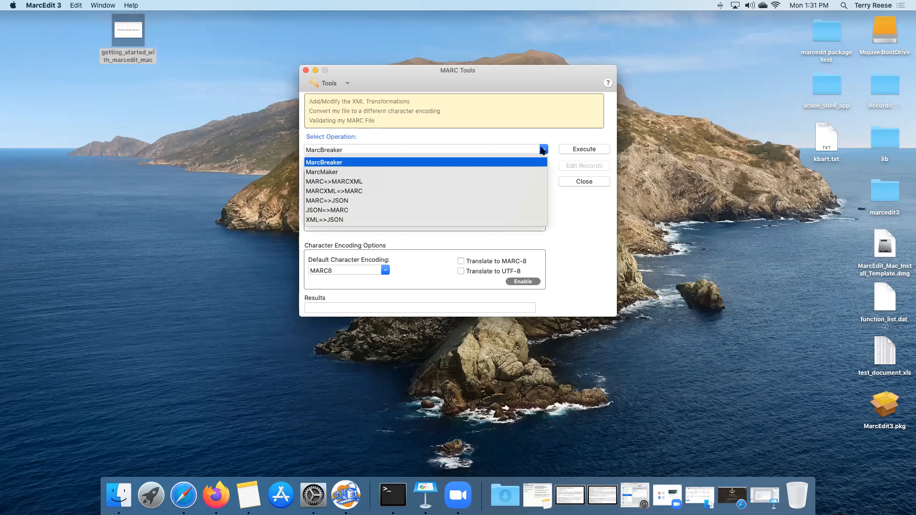
pyautogui.click(523, 137)
pyautogui.click(534, 190)
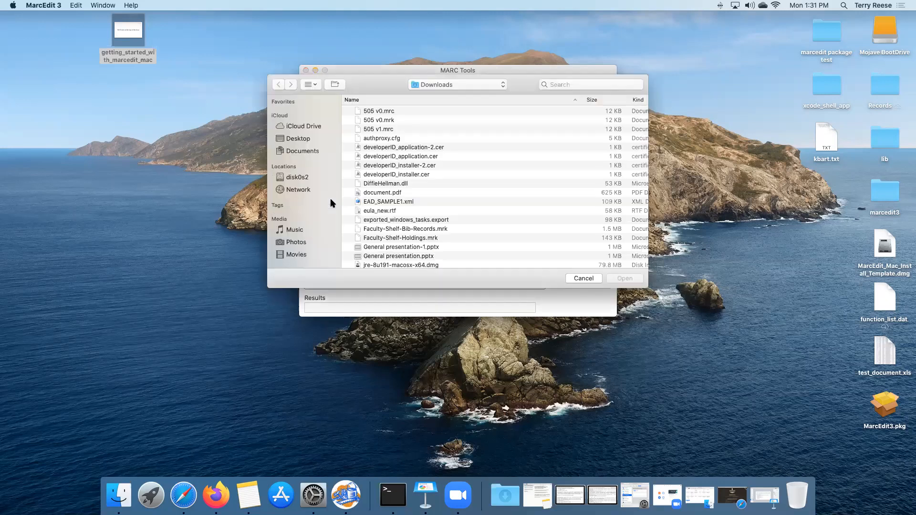
pyautogui.click(291, 142)
pyautogui.doubleClick(388, 129)
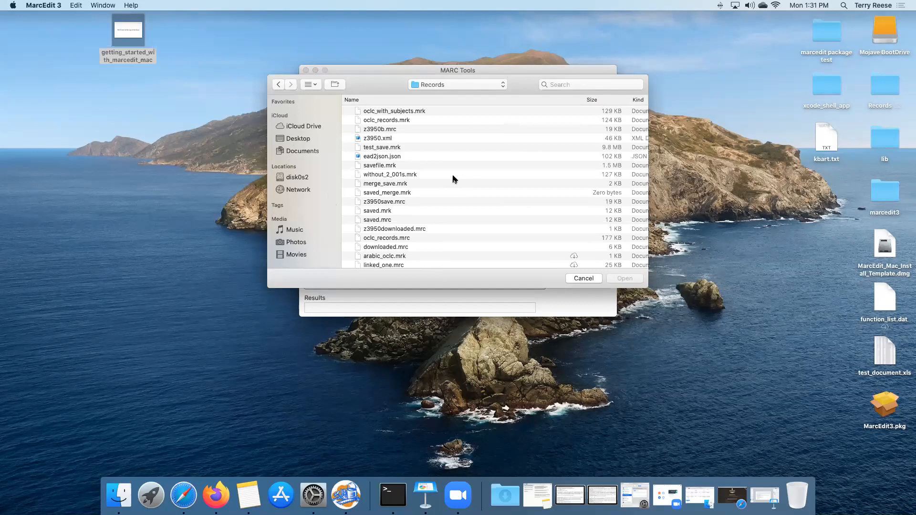
pyautogui.scroll(1, 454, 180)
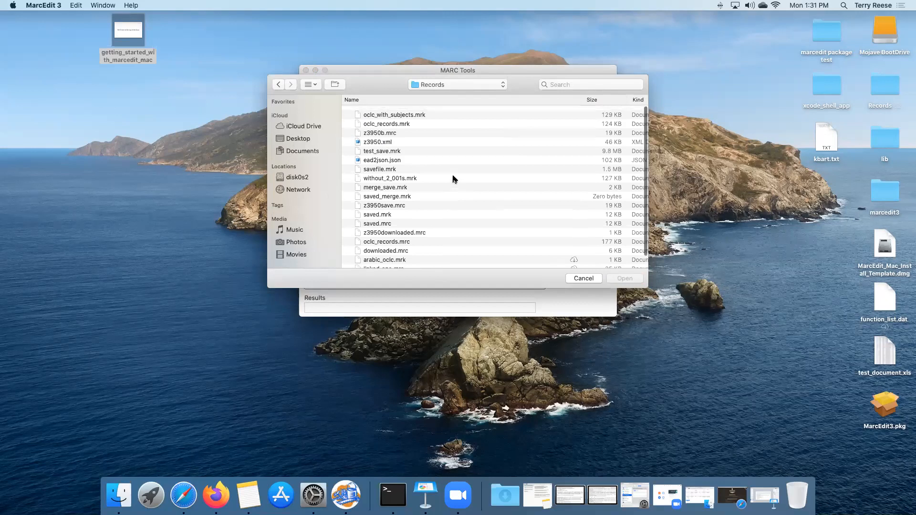
pyautogui.scroll(-2, 454, 180)
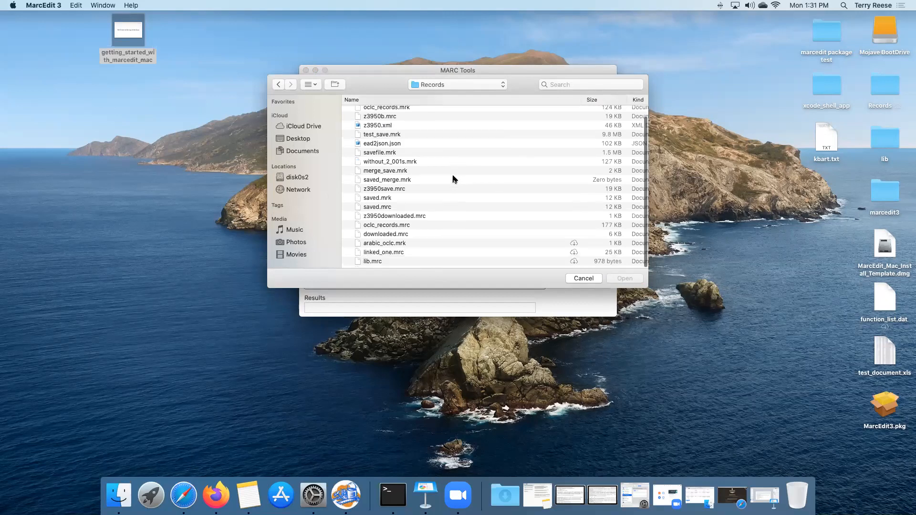
pyautogui.click(396, 228)
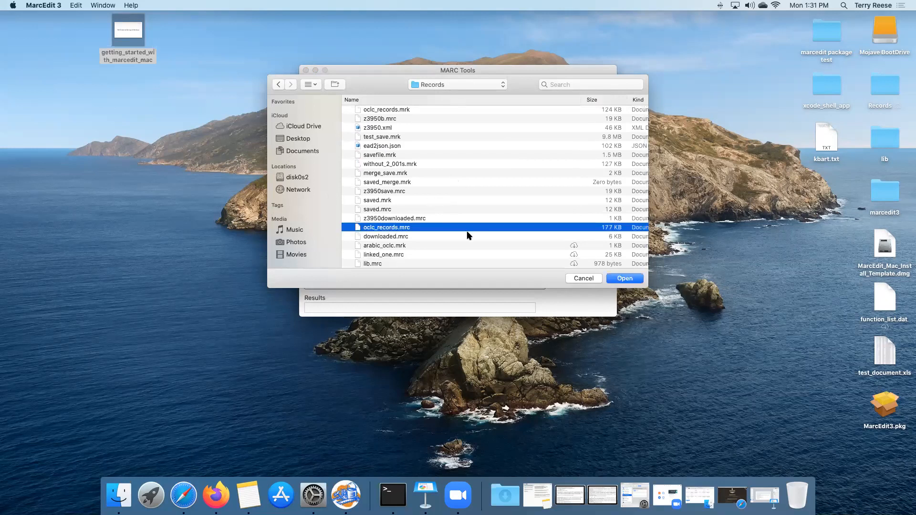
pyautogui.press('Return')
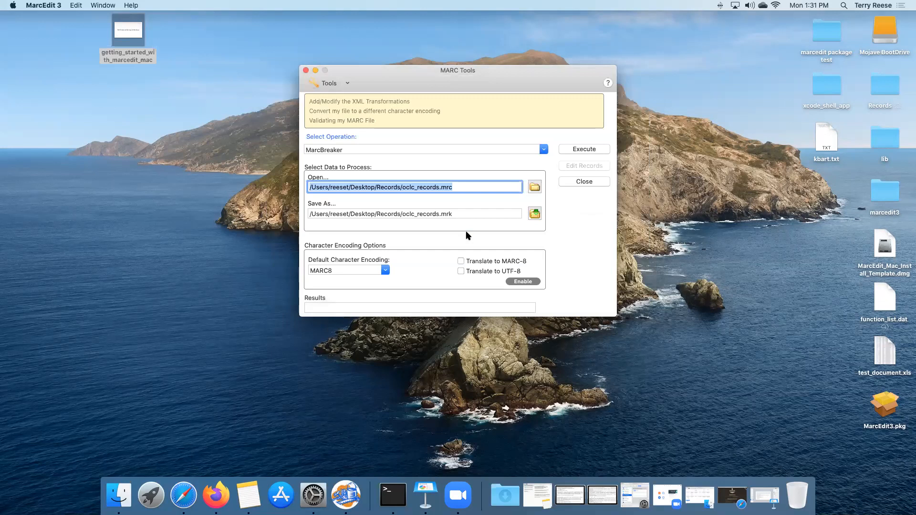
# Step: Break oclc_records.mrc into mnemonic format and open the resulting records in a widened MarcEditor window
pyautogui.click(592, 149)
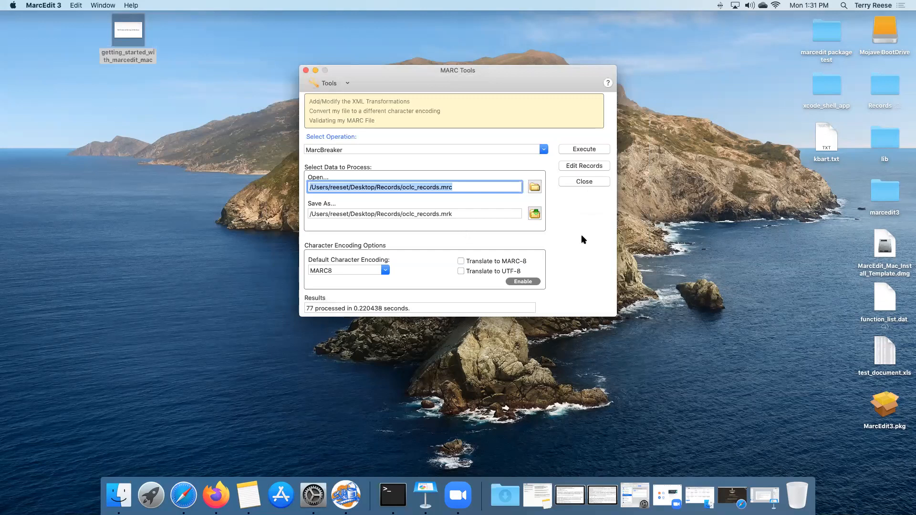
pyautogui.click(396, 309)
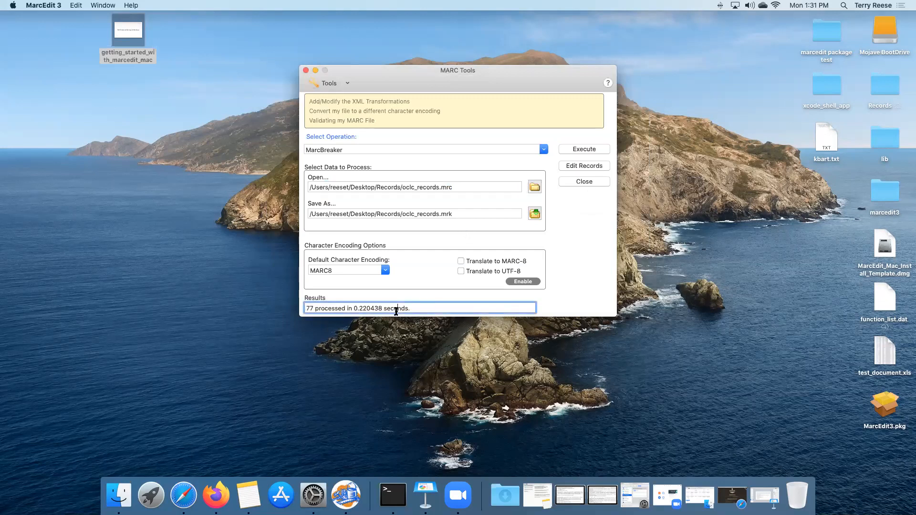
pyautogui.click(591, 167)
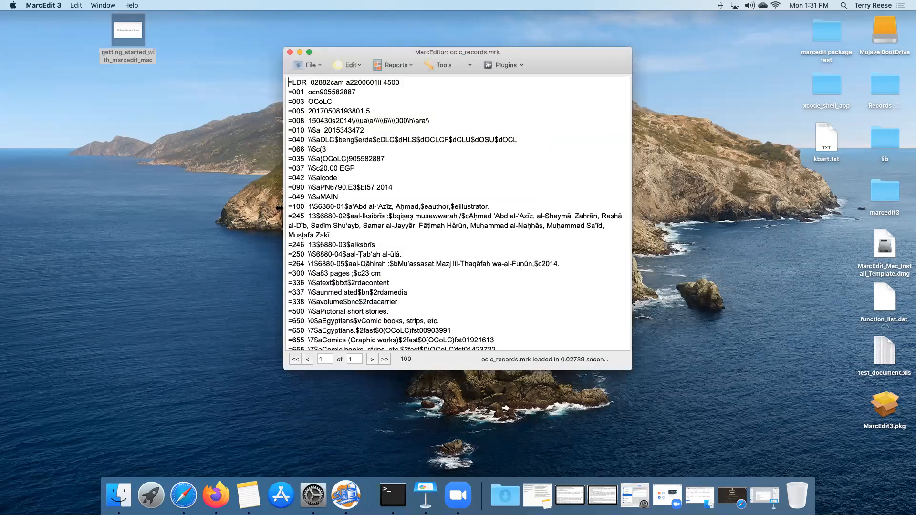
pyautogui.moveTo(282, 204); pyautogui.dragTo(180, 205)
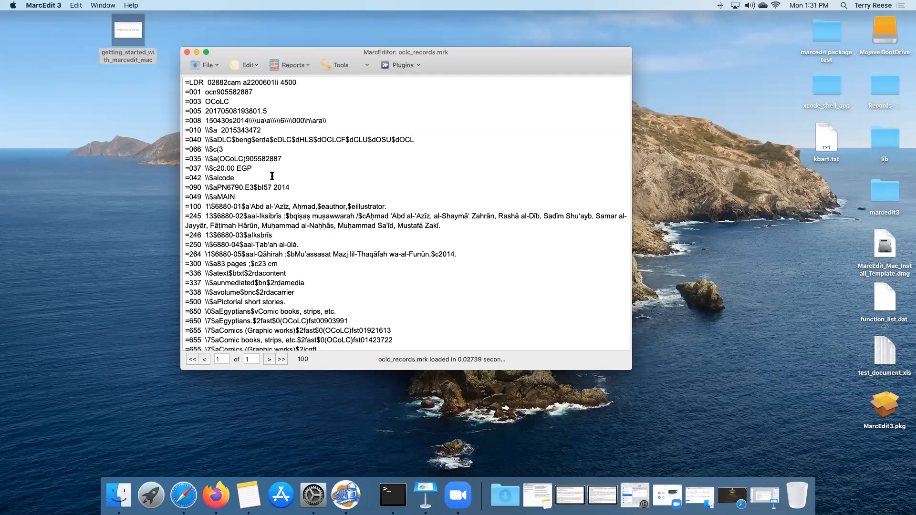
# Step: Open the Select Records For Edit tool and import oclc_records.mrk with 245$a as the display field
pyautogui.click(214, 65)
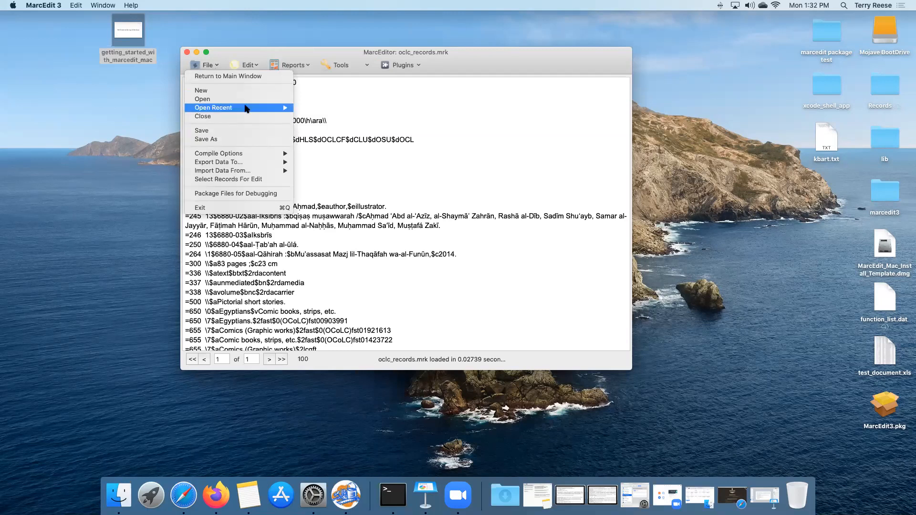
pyautogui.moveTo(246, 110)
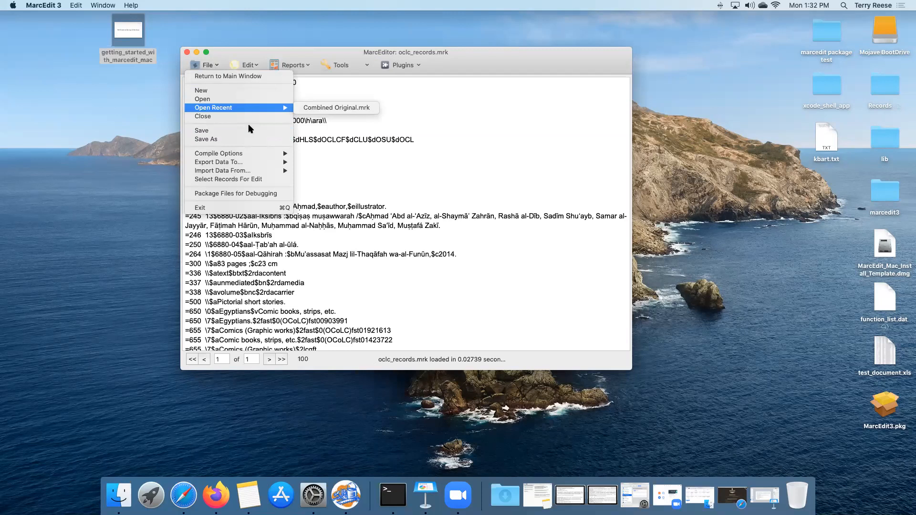
pyautogui.moveTo(249, 155)
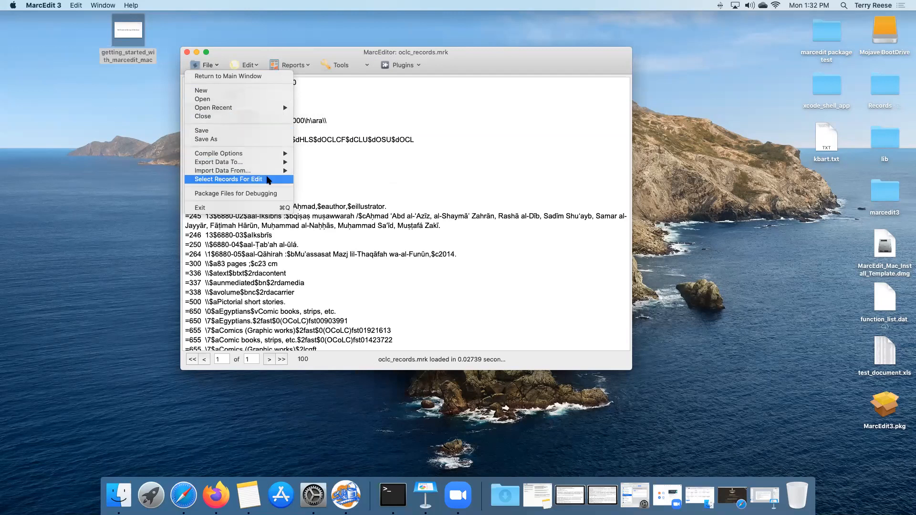
pyautogui.click(268, 180)
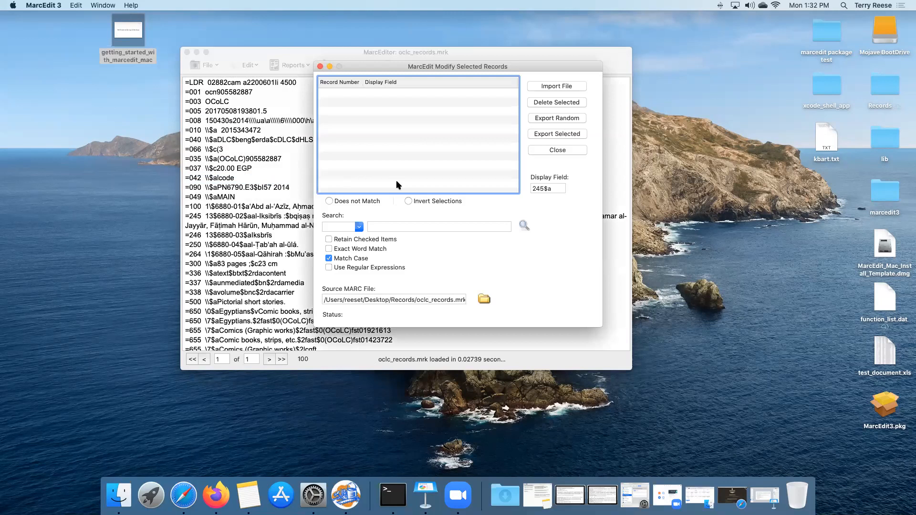
pyautogui.press('Tab')
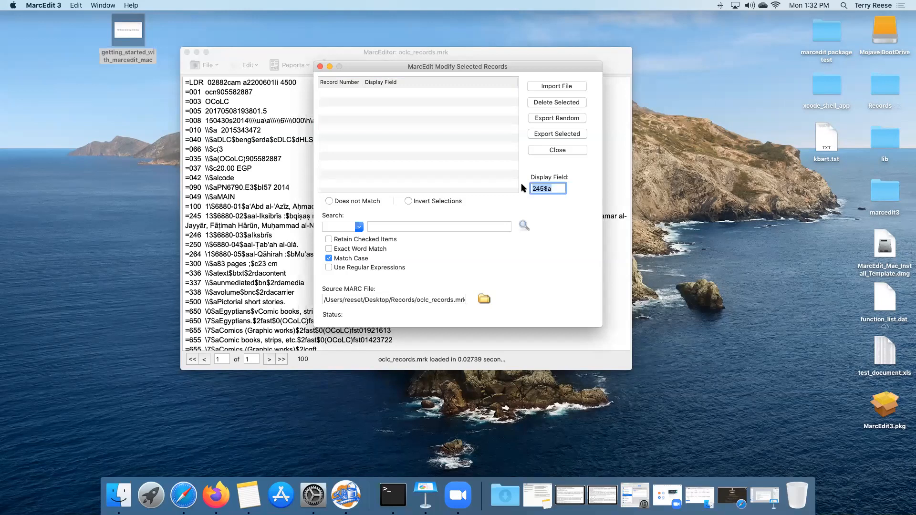
pyautogui.click(557, 86)
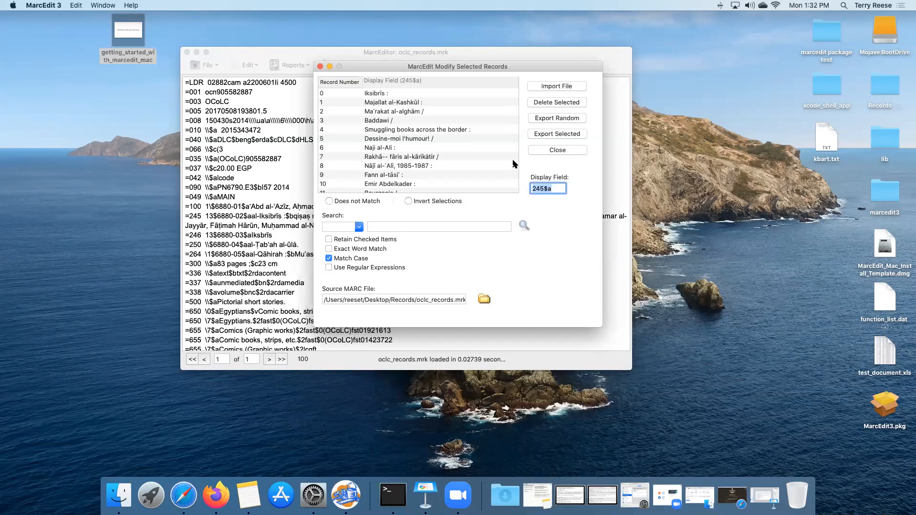
# Step: Search the imported records' display field for \d{4} using regular expressions
pyautogui.click(384, 228)
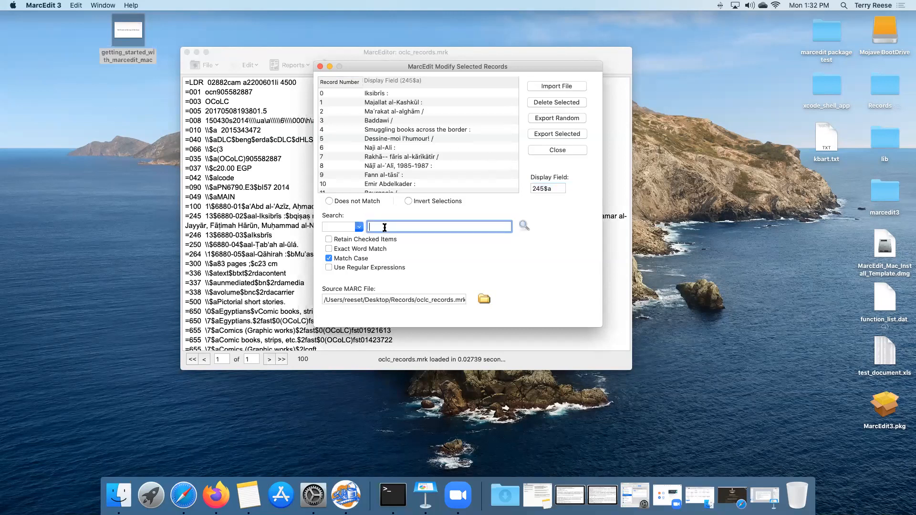
pyautogui.write('[')
pyautogui.write('d{4}')
pyautogui.click(341, 270)
pyautogui.click(524, 226)
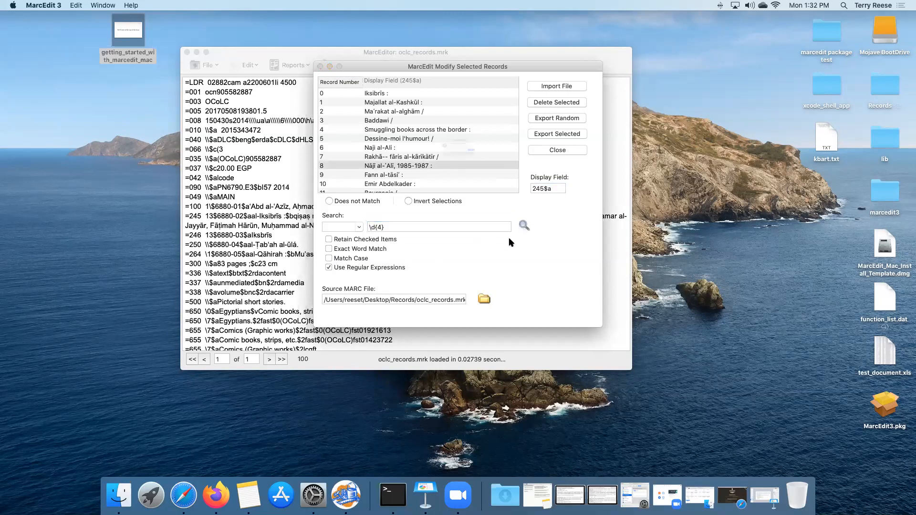
# Step: Export the selected records from the \d{4} search into MarcEditor and review the exported subset
pyautogui.click(529, 169)
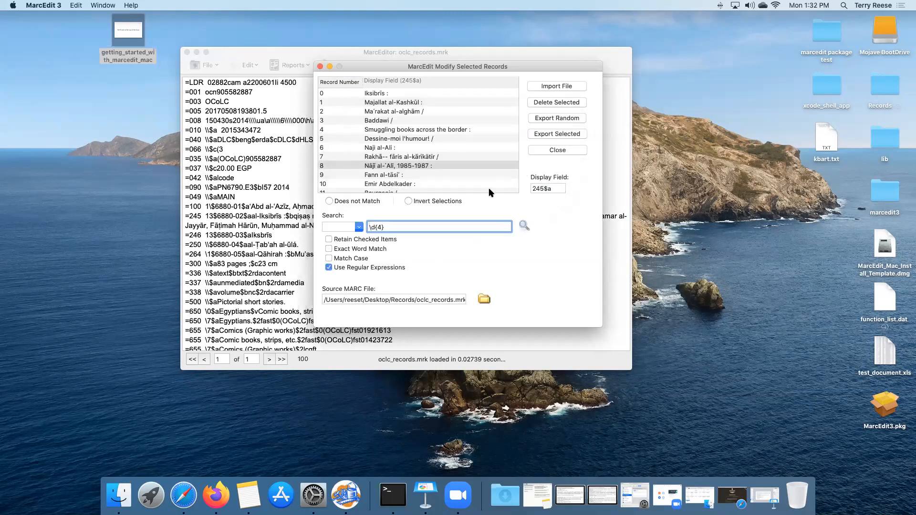
pyautogui.scroll(-1, 488, 188)
pyautogui.click(537, 137)
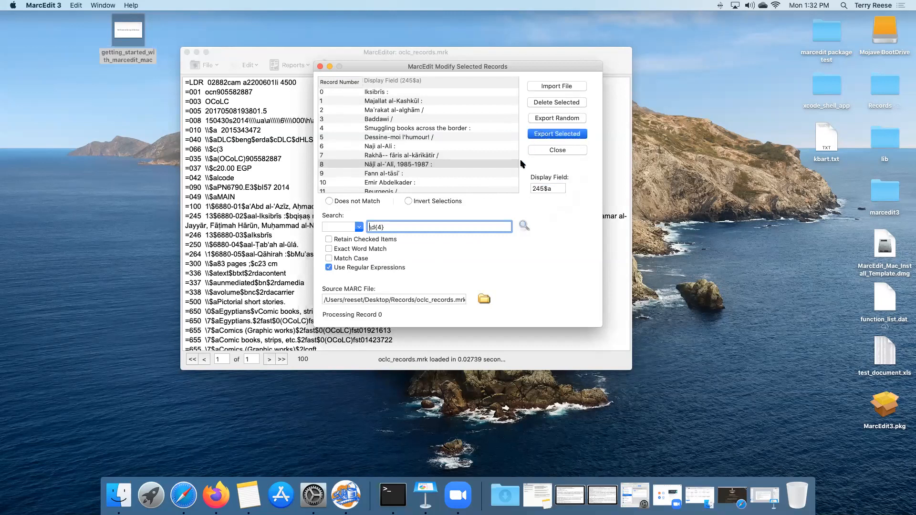
pyautogui.scroll(-10, 435, 196)
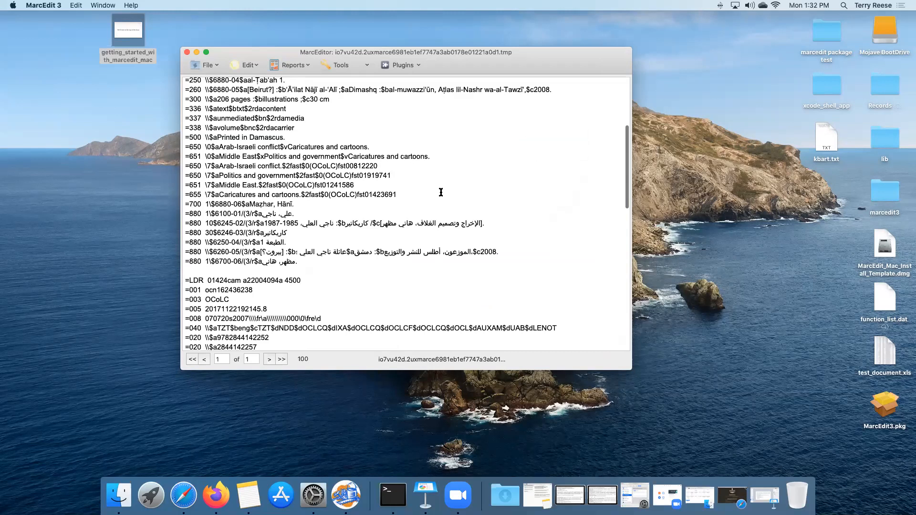
pyautogui.scroll(15, 441, 192)
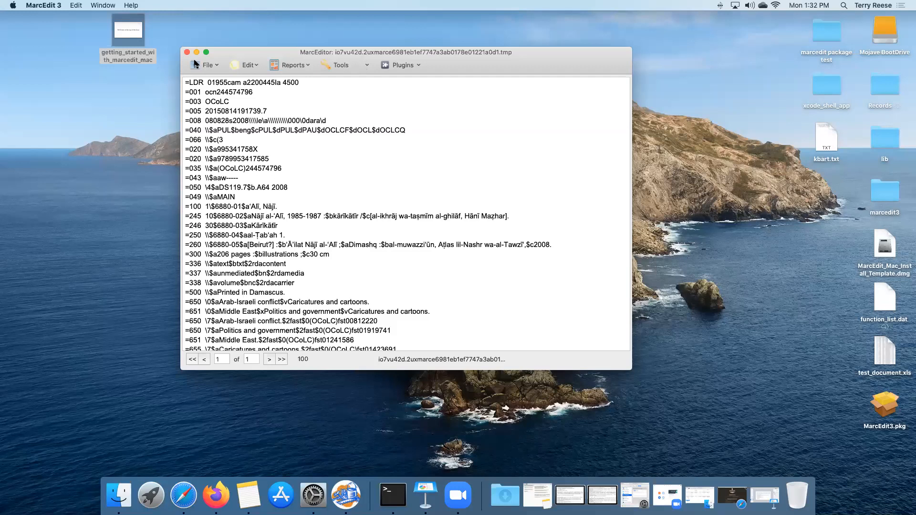
# Step: Replace the exported subset with a fresh MarcEditor window, widened and loaded with oclc_records.mrc from the Records folder
pyautogui.click(187, 52)
pyautogui.click(352, 263)
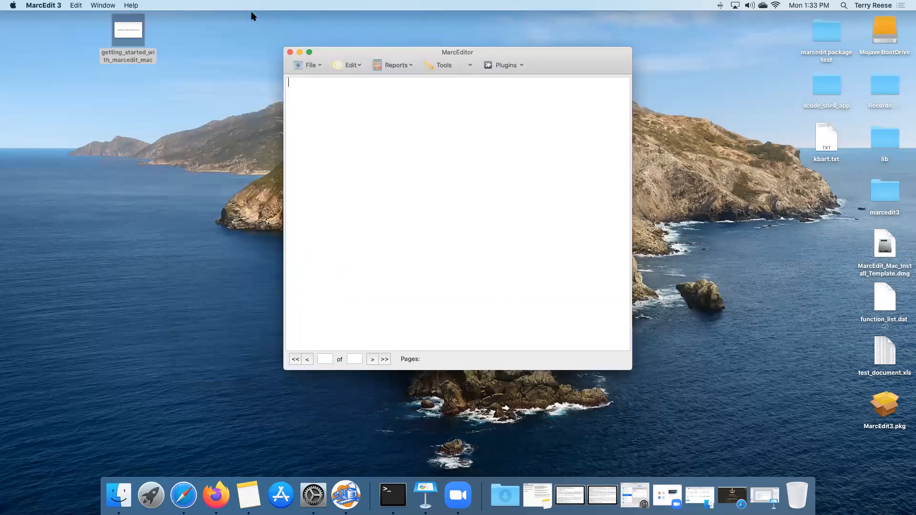
pyautogui.click(309, 65)
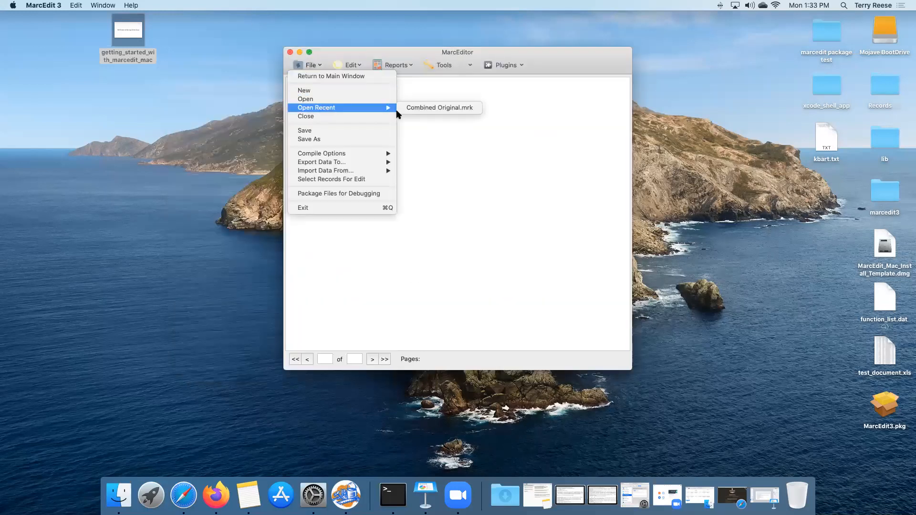
pyautogui.click(324, 99)
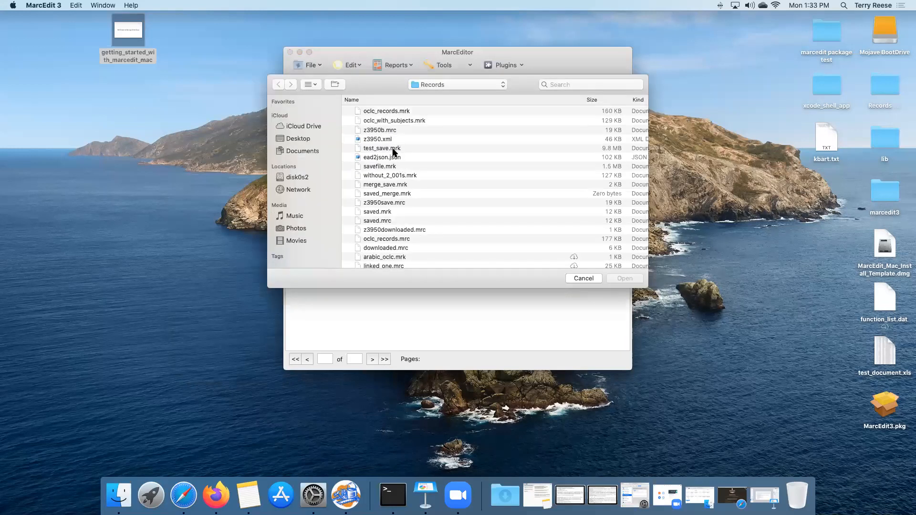
pyautogui.scroll(-2, 410, 198)
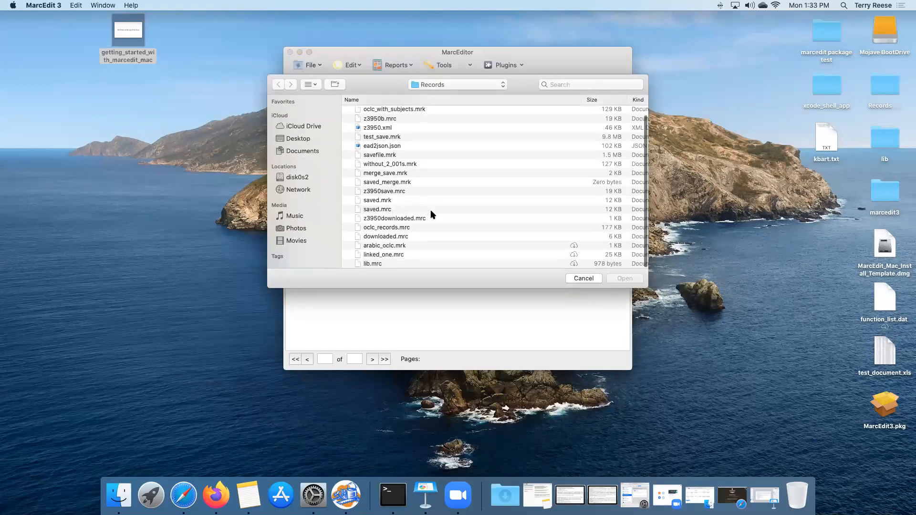
pyautogui.click(390, 229)
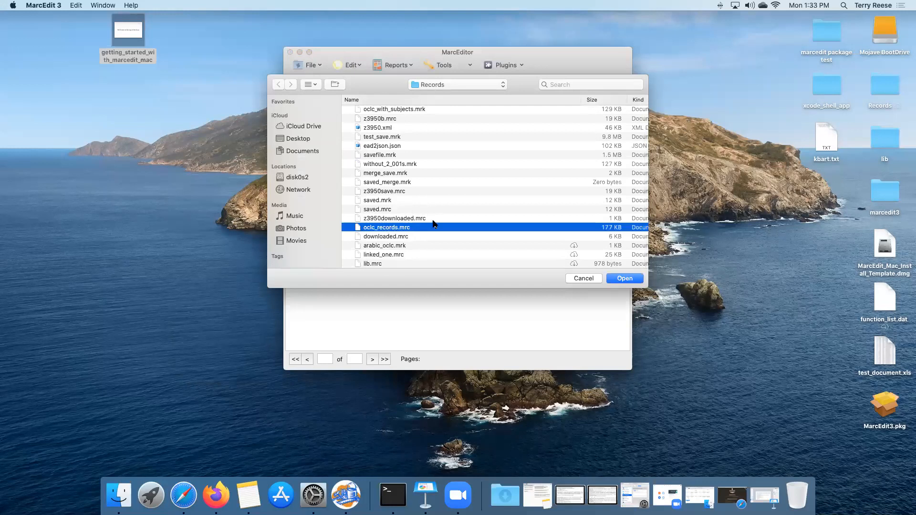
pyautogui.doubleClick(436, 222)
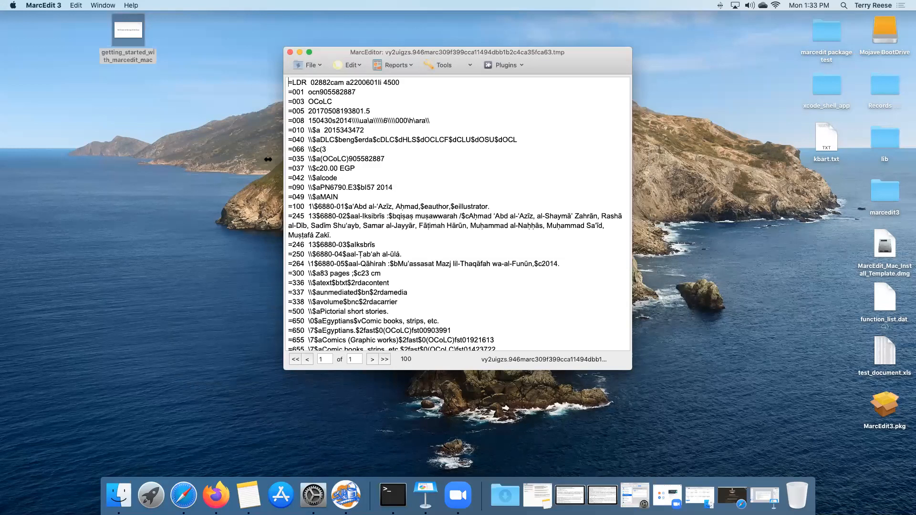
pyautogui.moveTo(269, 160); pyautogui.dragTo(206, 160)
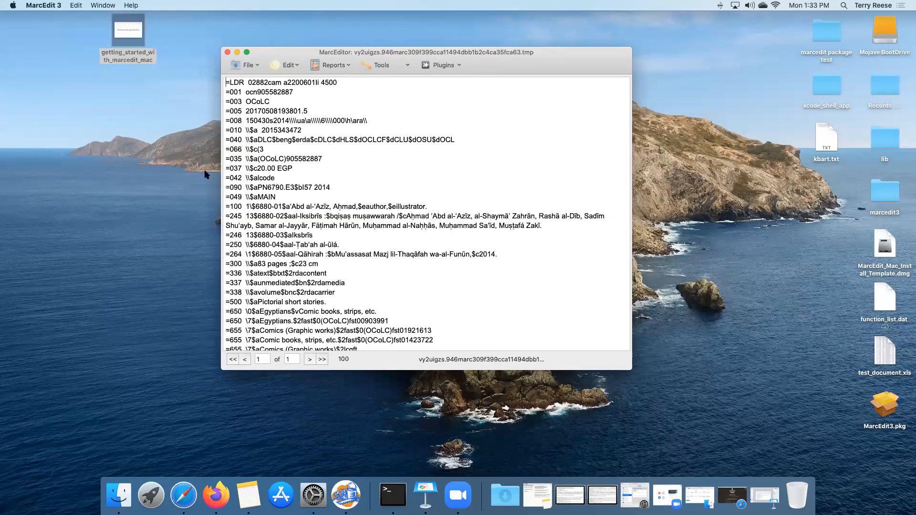
# Step: Examine MarcEditor's own editing commands and compare them with the system-level Edit and Window commands
pyautogui.click(288, 66)
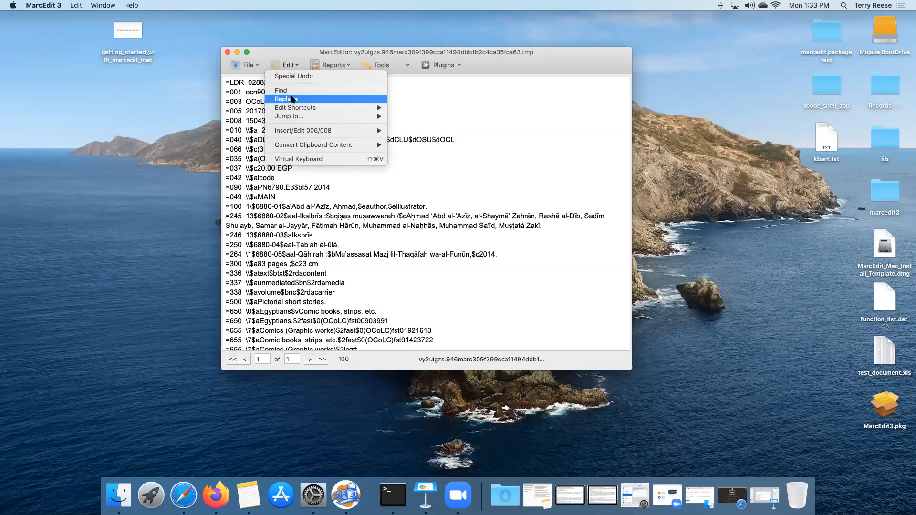
pyautogui.moveTo(296, 108)
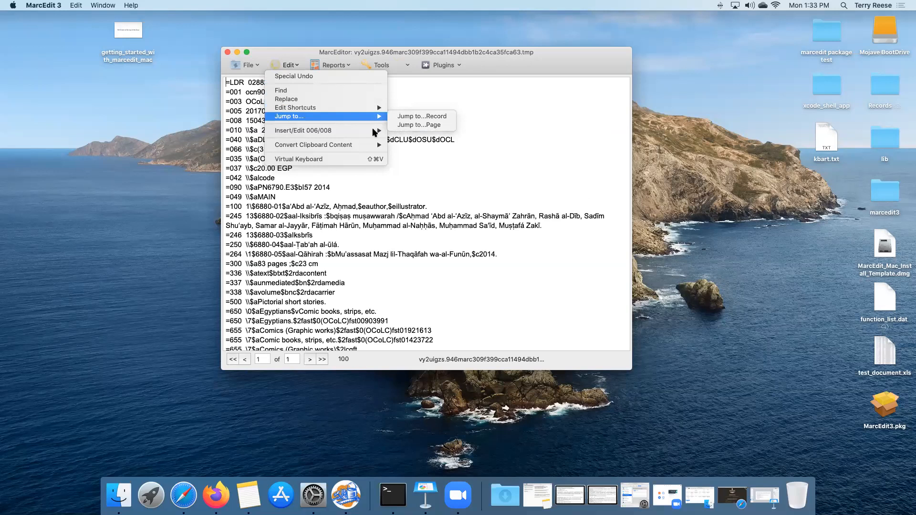
pyautogui.moveTo(374, 132)
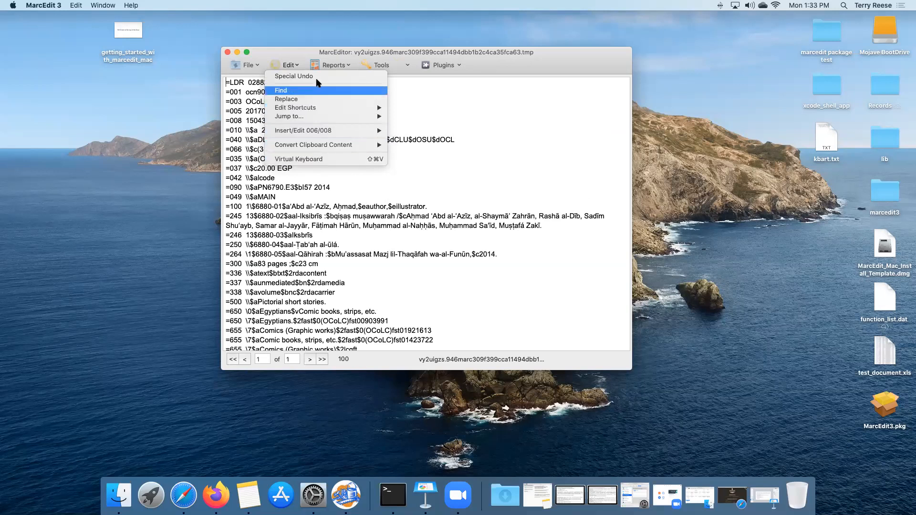
pyautogui.click(293, 68)
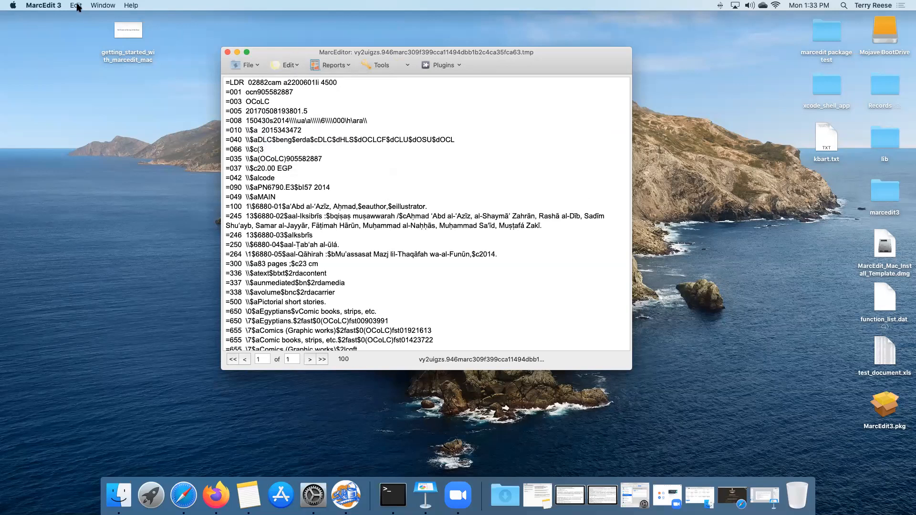
pyautogui.click(77, 5)
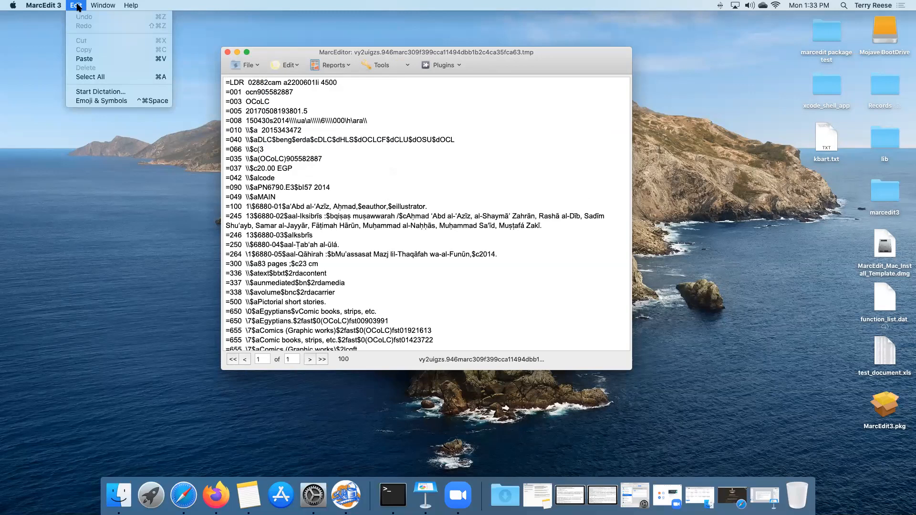
pyautogui.moveTo(102, 6)
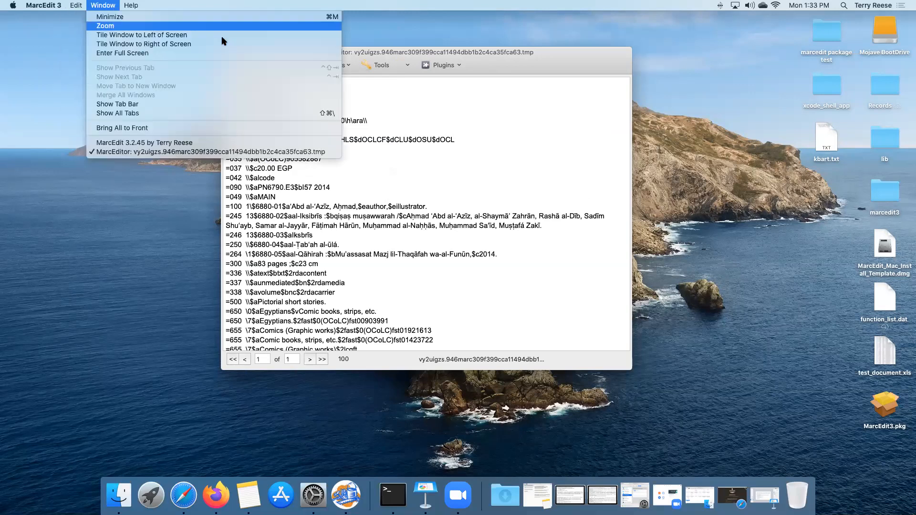
pyautogui.click(440, 54)
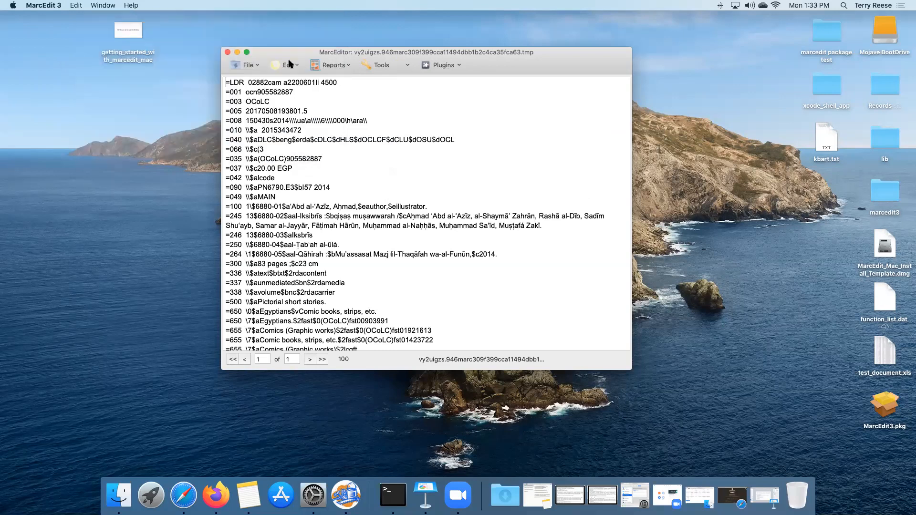
pyautogui.click(289, 65)
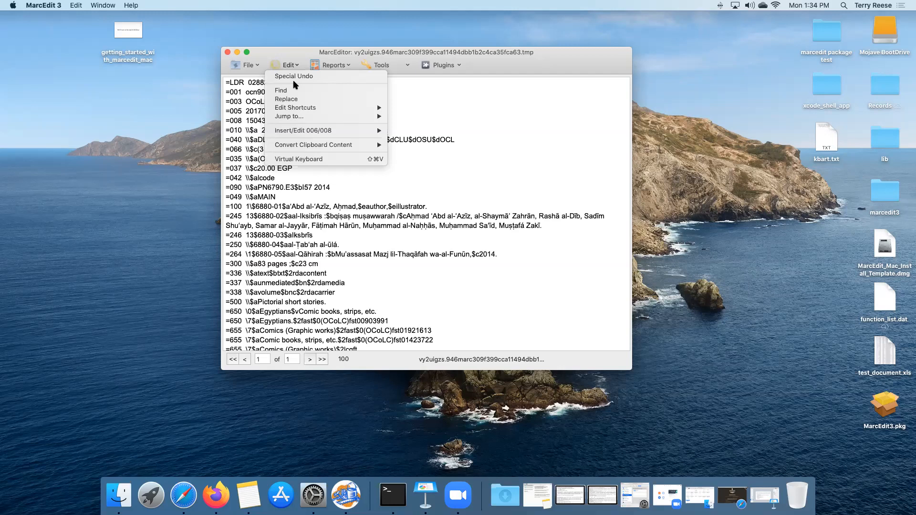
pyautogui.click(345, 207)
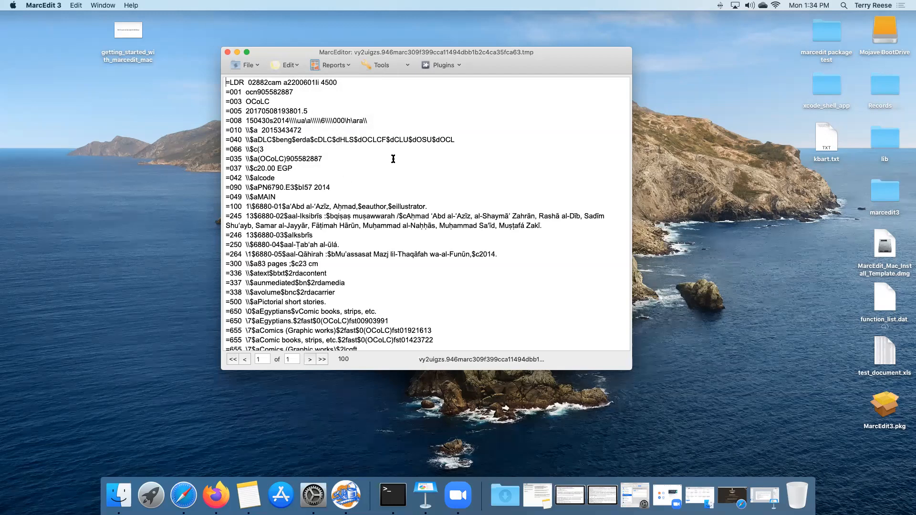
# Step: Review the available record tools, and open the Global Edit Tools to examine the indicator, subfield and swap field options
pyautogui.click(408, 65)
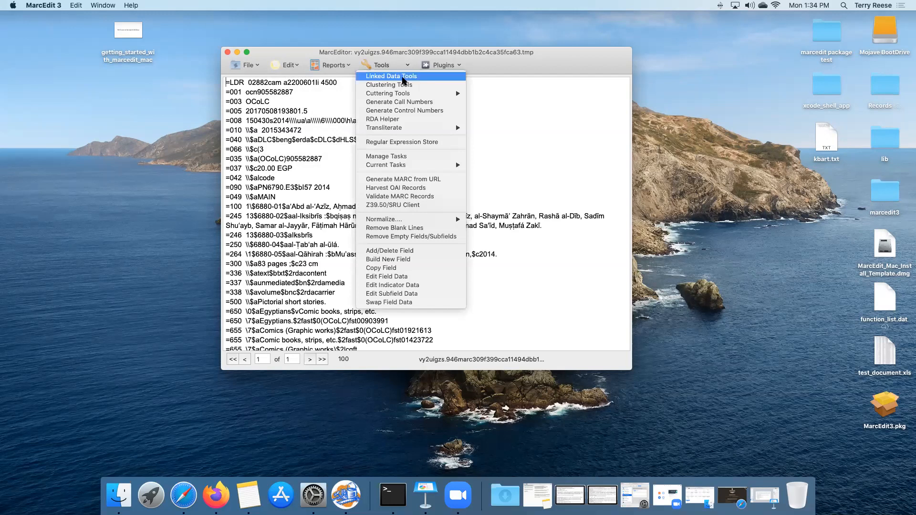
pyautogui.moveTo(405, 96)
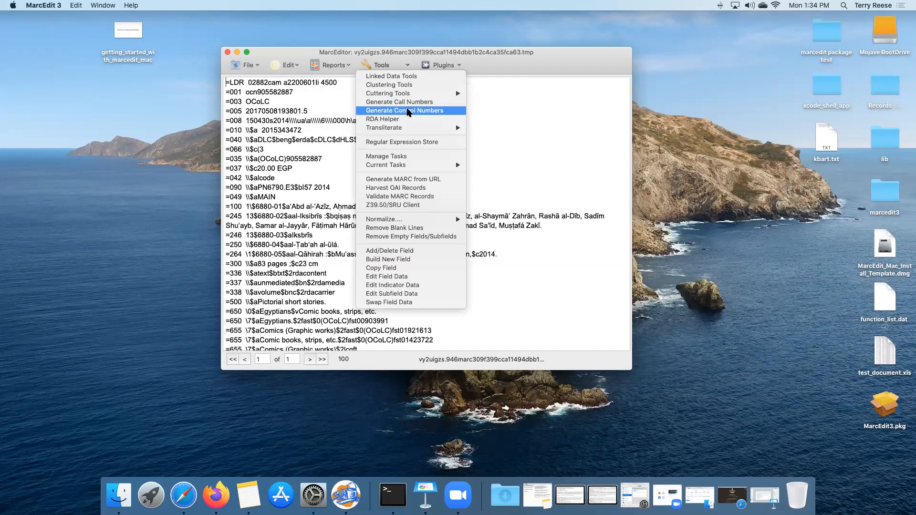
pyautogui.moveTo(406, 129)
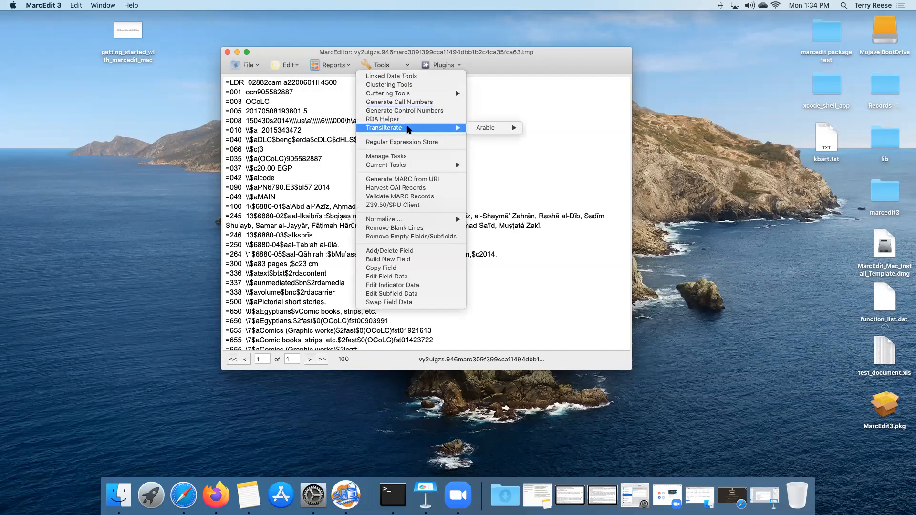
pyautogui.moveTo(411, 165)
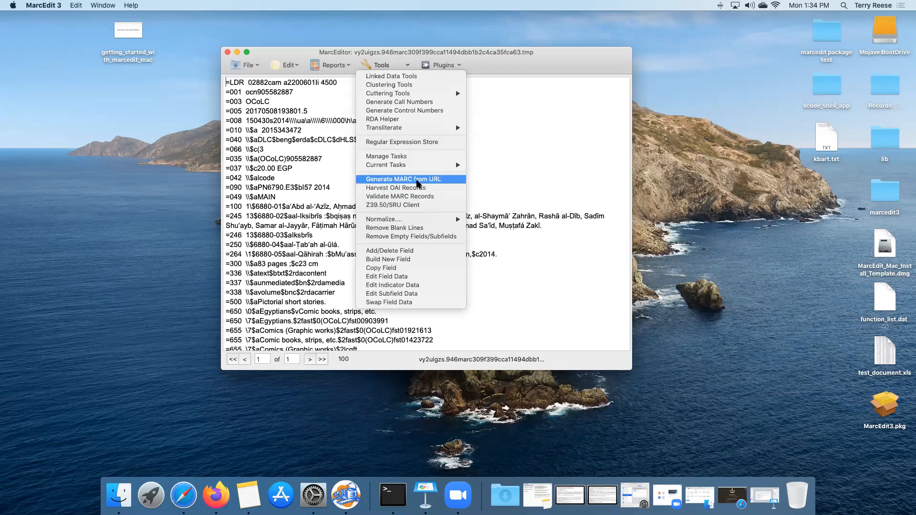
pyautogui.click(415, 251)
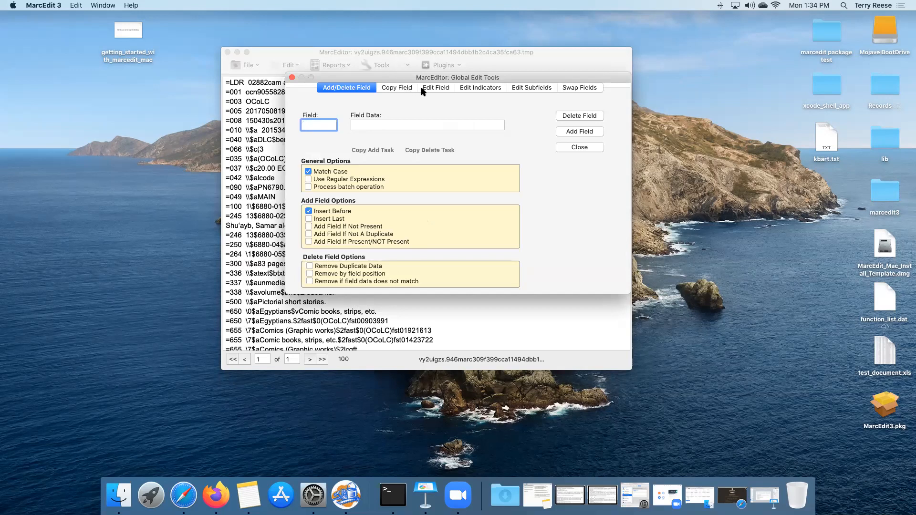
pyautogui.click(474, 89)
pyautogui.click(527, 88)
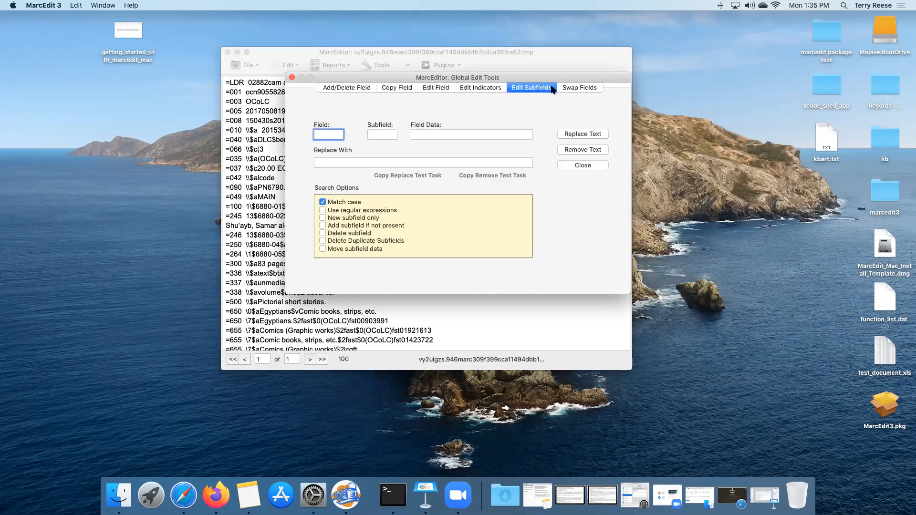
pyautogui.click(571, 88)
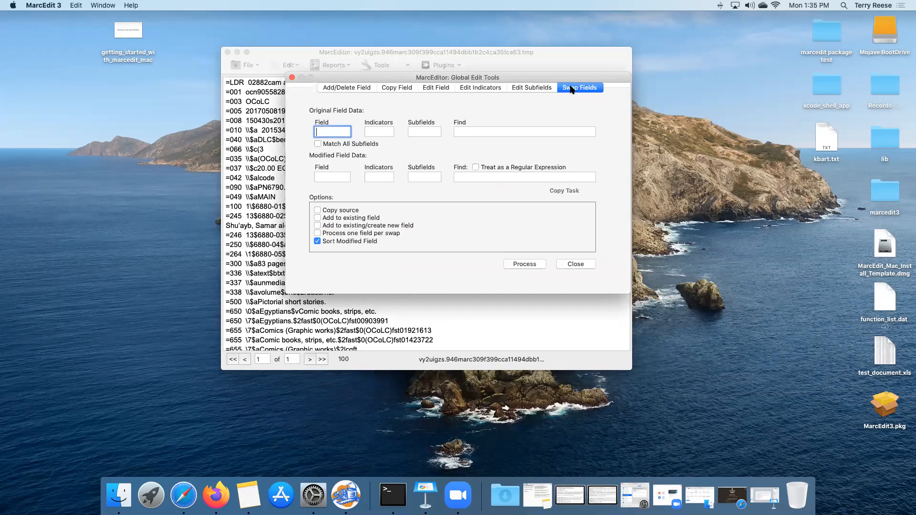
# Step: Add a 999 field with the data \\$aAdd a Field to the loaded records
pyautogui.click(365, 90)
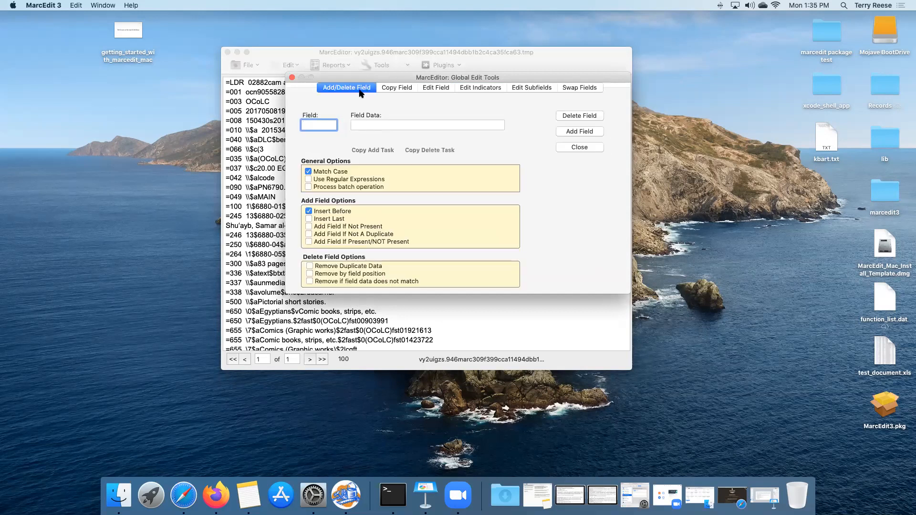
pyautogui.write('999')
pyautogui.press('Tab')
pyautogui.write('\\\\$a')
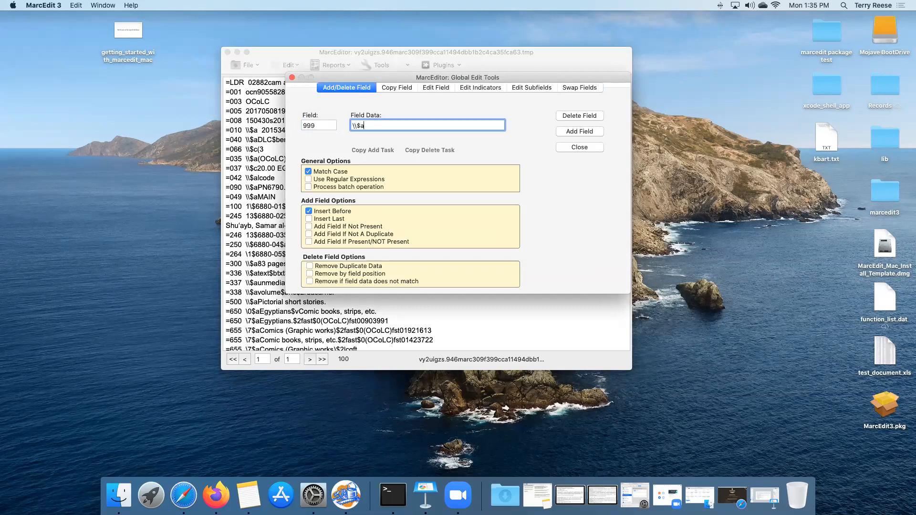
pyautogui.write('Add a Field')
pyautogui.click(567, 132)
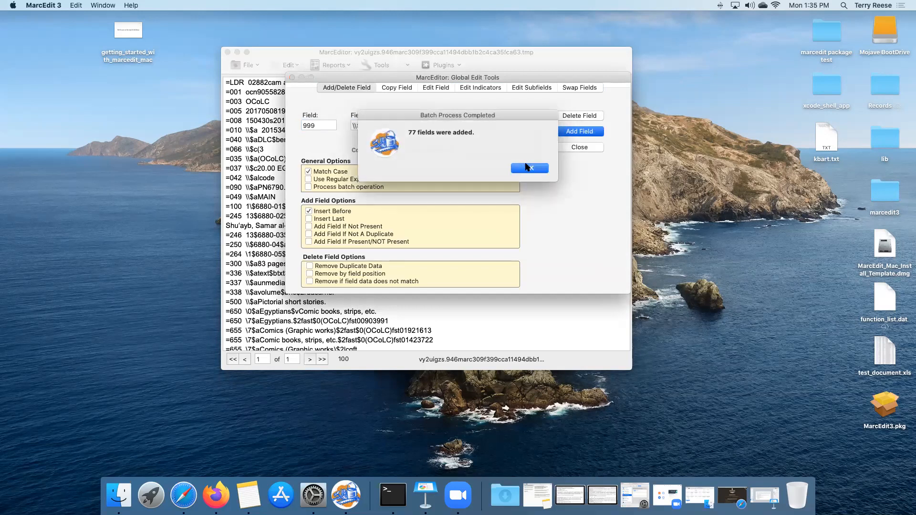
pyautogui.click(525, 164)
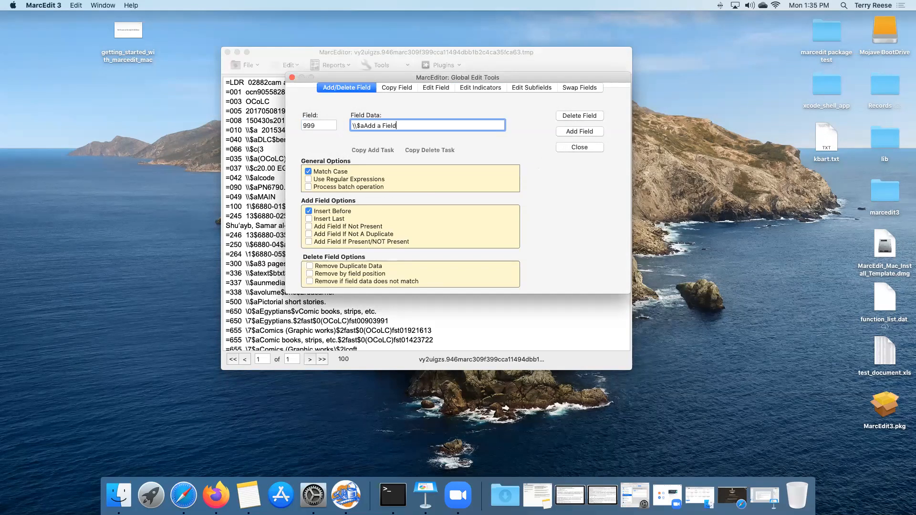
# Step: Delete all 6xx fields from the records with the field data left empty, and close the Global Edit Tools
pyautogui.press('super+a')
pyautogui.press('BackSpace')
pyautogui.click(320, 127)
pyautogui.press('BackSpace')
pyautogui.press('BackSpace')
pyautogui.press('BackSpace')
pyautogui.write('6xx')
pyautogui.click(581, 116)
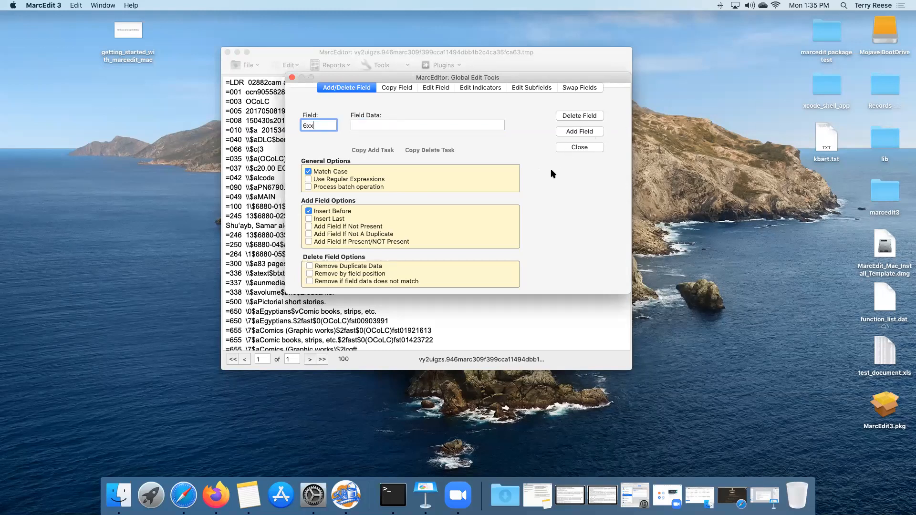
pyautogui.click(563, 149)
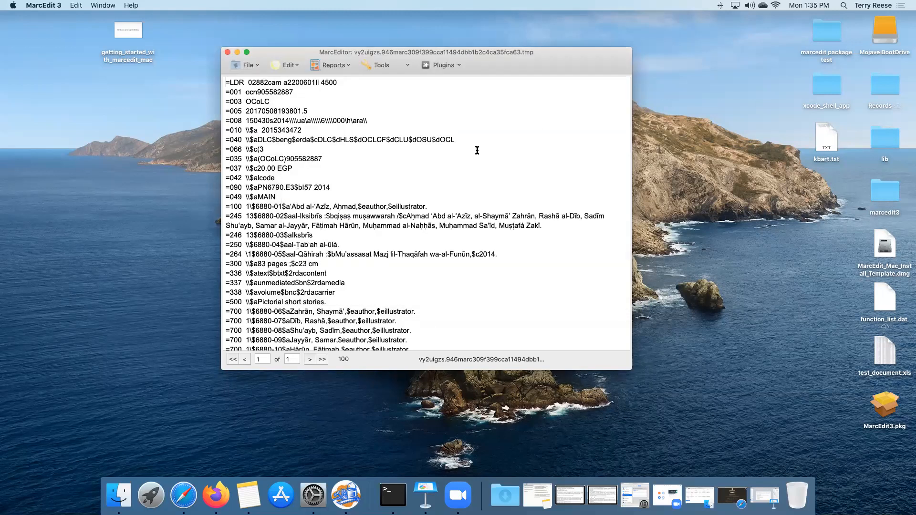
pyautogui.click(407, 65)
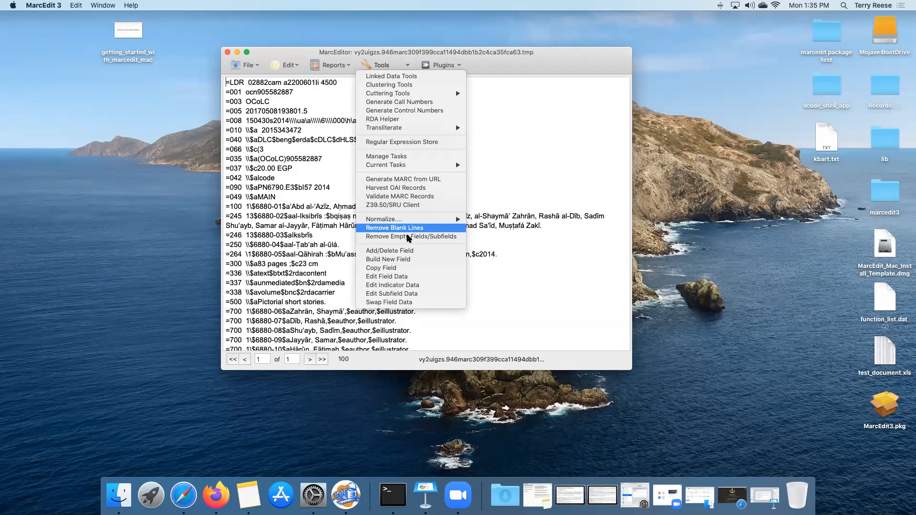
pyautogui.moveTo(399, 220)
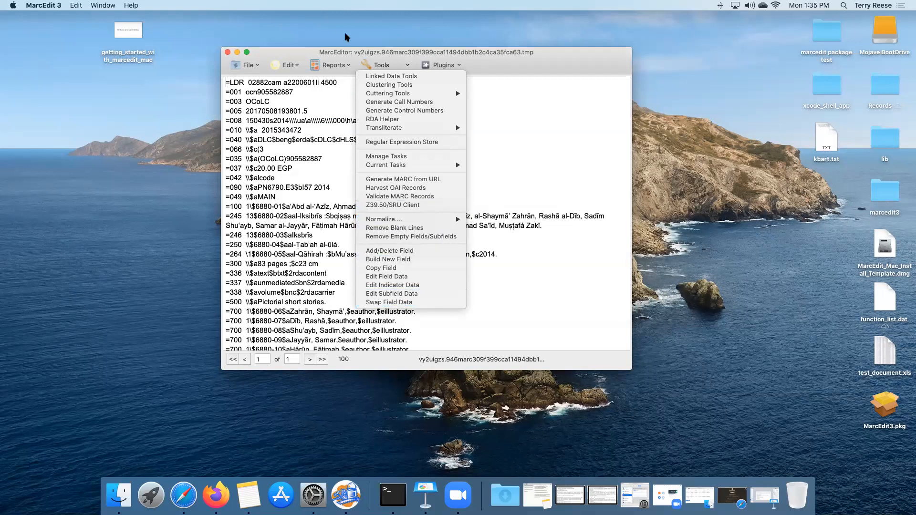
# Step: Run a field count on the loaded records, examine the indicator and subfield breakdown for field 245, and close the report
pyautogui.click(350, 67)
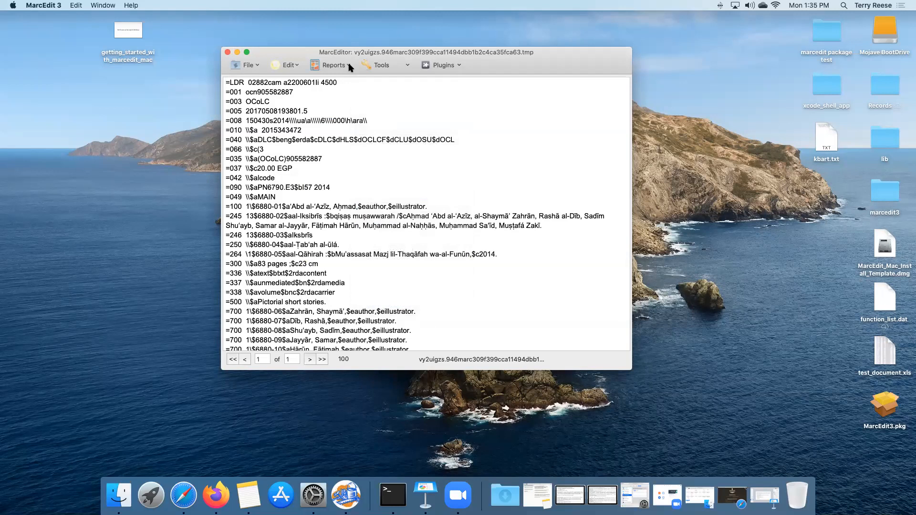
pyautogui.click(350, 66)
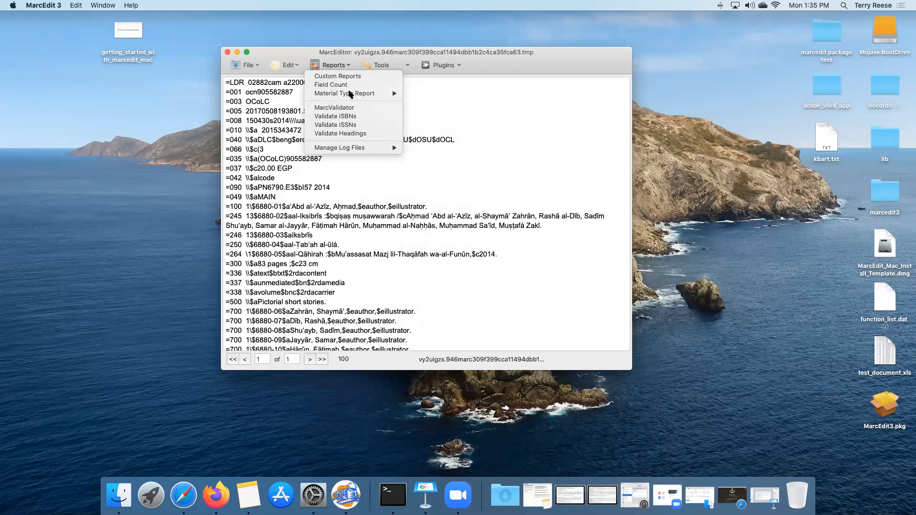
pyautogui.click(350, 88)
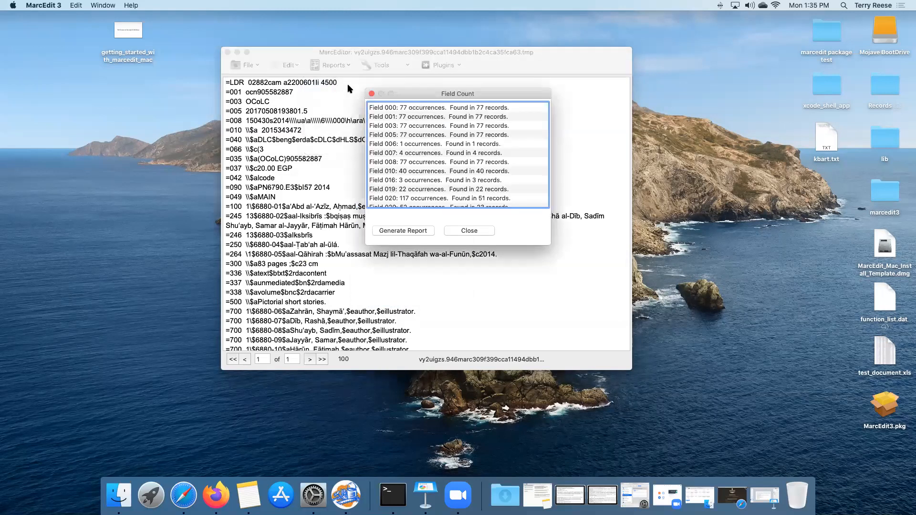
pyautogui.scroll(-15, 404, 142)
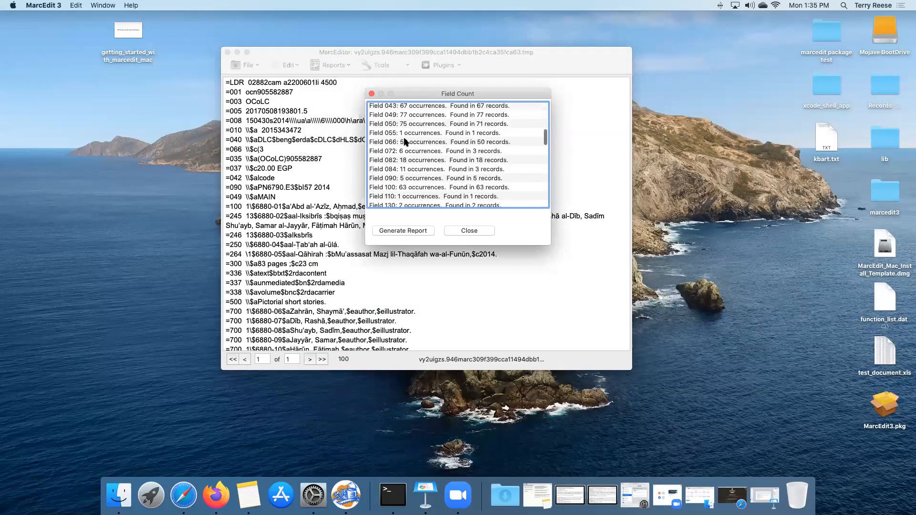
pyautogui.scroll(5, 404, 142)
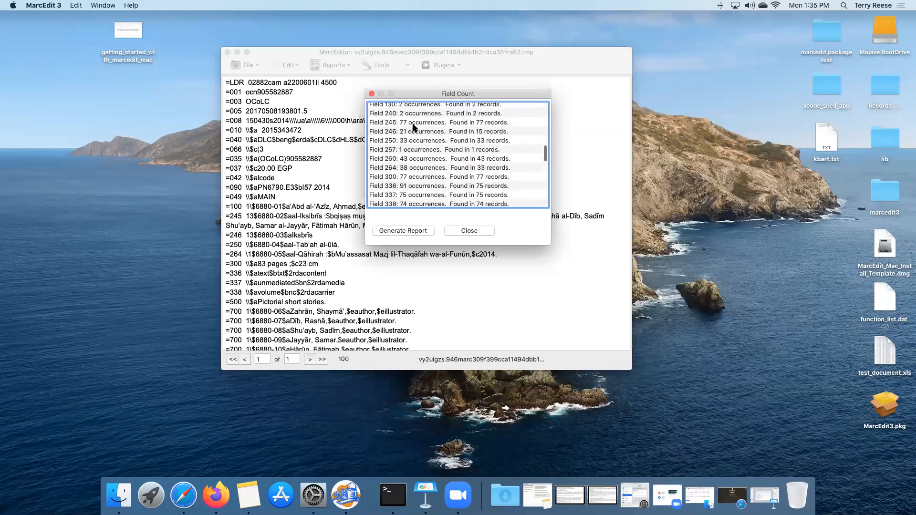
pyautogui.doubleClick(413, 122)
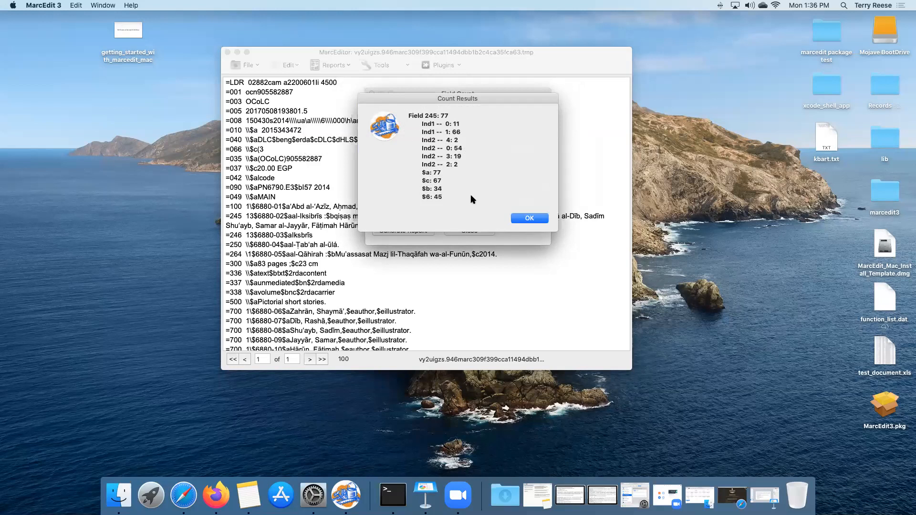
pyautogui.click(521, 219)
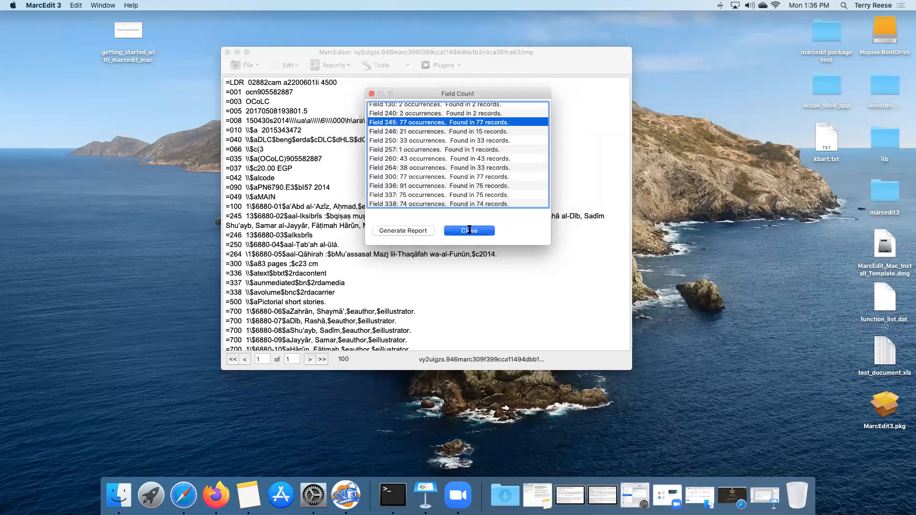
pyautogui.click(469, 231)
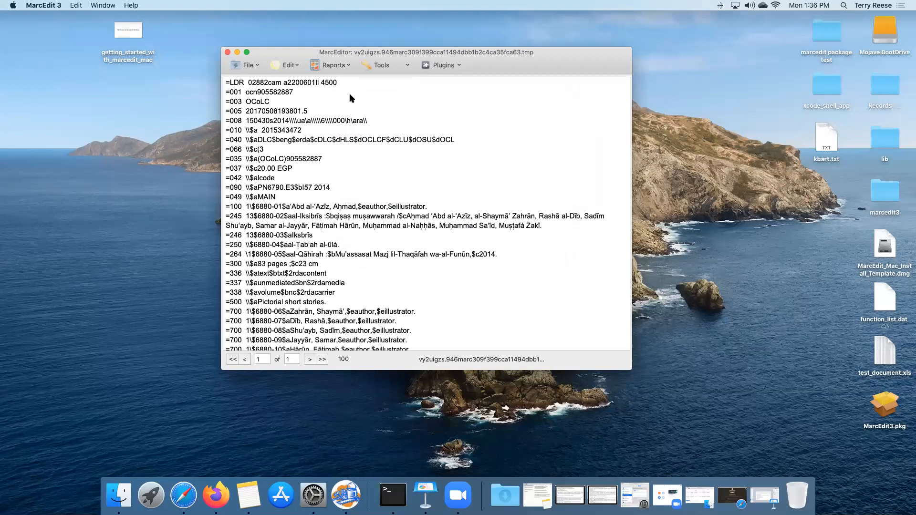
# Step: Generate the Material Type Report for the loaded records and close its results
pyautogui.click(333, 65)
pyautogui.moveTo(363, 92)
pyautogui.click(431, 94)
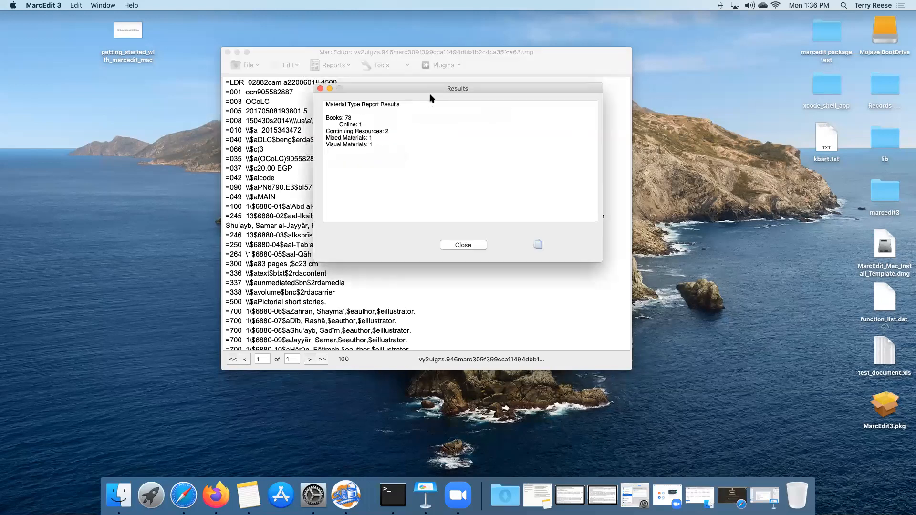
pyautogui.click(462, 242)
# Step: View the current log file, read through the added and deleted field entries, and close it
pyautogui.click(333, 64)
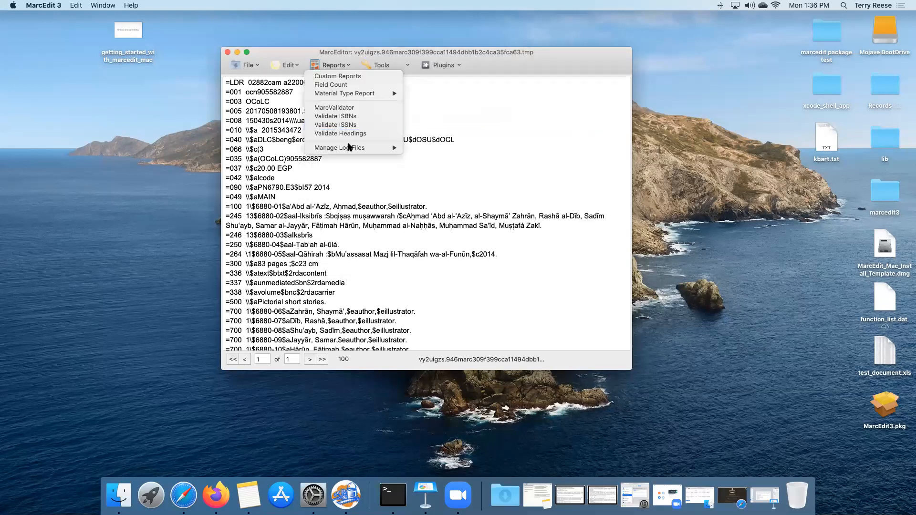
pyautogui.moveTo(377, 149)
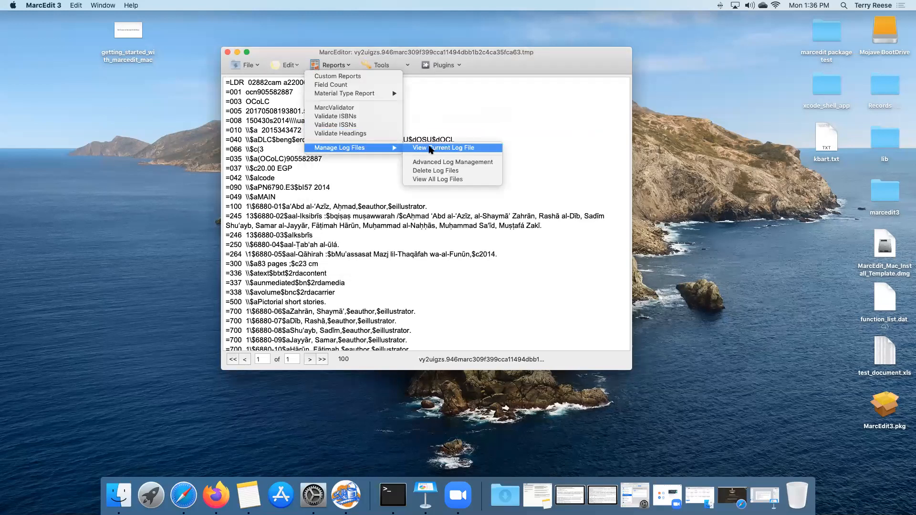
pyautogui.click(431, 149)
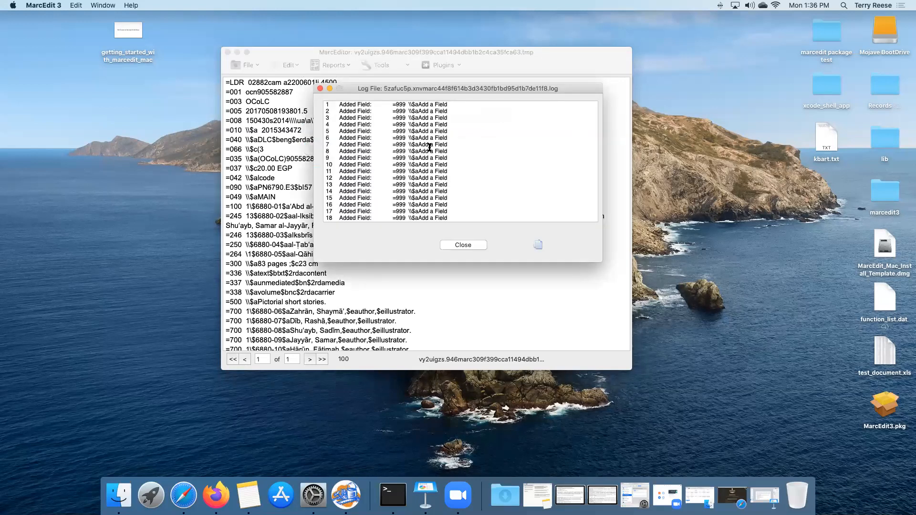
pyautogui.scroll(-10, 430, 148)
pyautogui.scroll(-15, 432, 148)
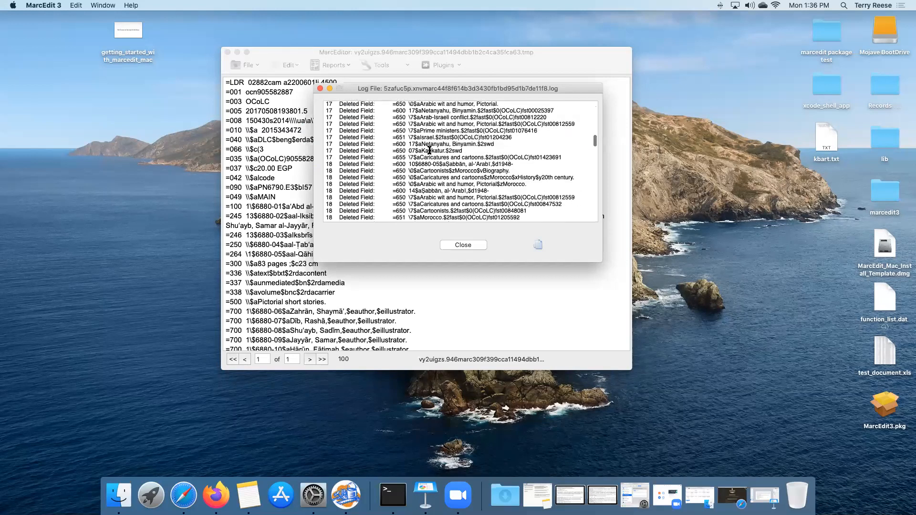
pyautogui.click(462, 245)
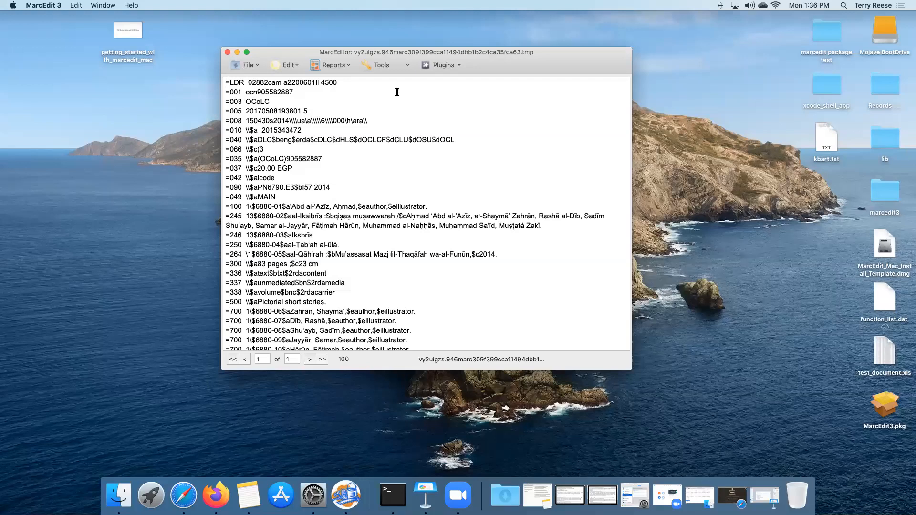
# Step: Open the Task Manager, select the loop test task, and review the available task actions and existing-task management options
pyautogui.click(406, 63)
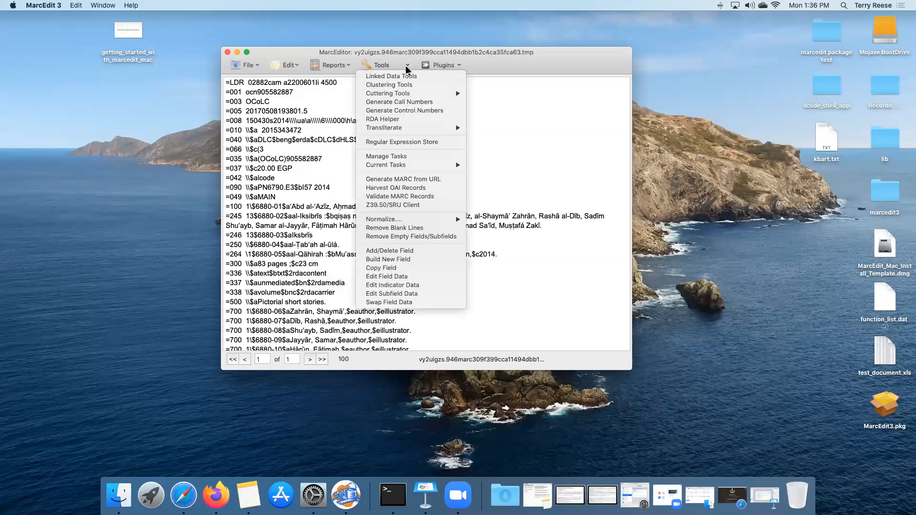
pyautogui.click(407, 157)
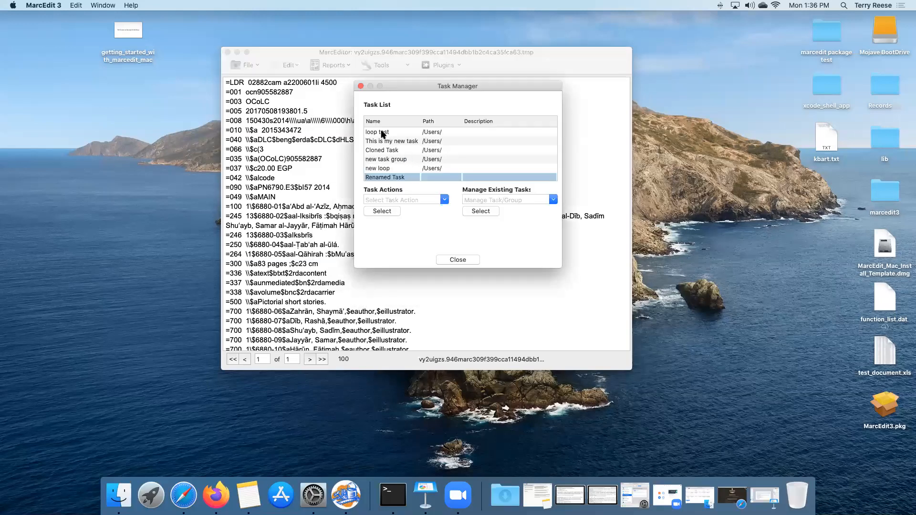
pyautogui.click(383, 132)
pyautogui.click(432, 202)
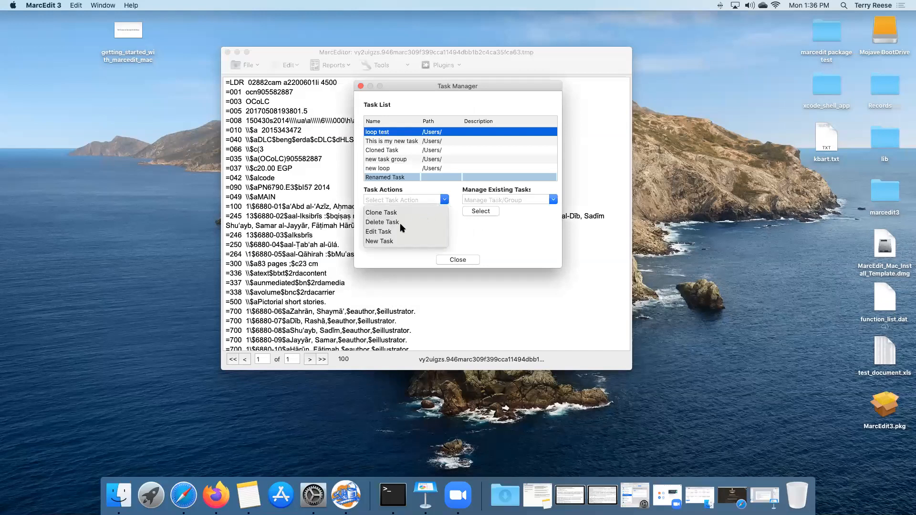
pyautogui.click(554, 200)
pyautogui.click(553, 201)
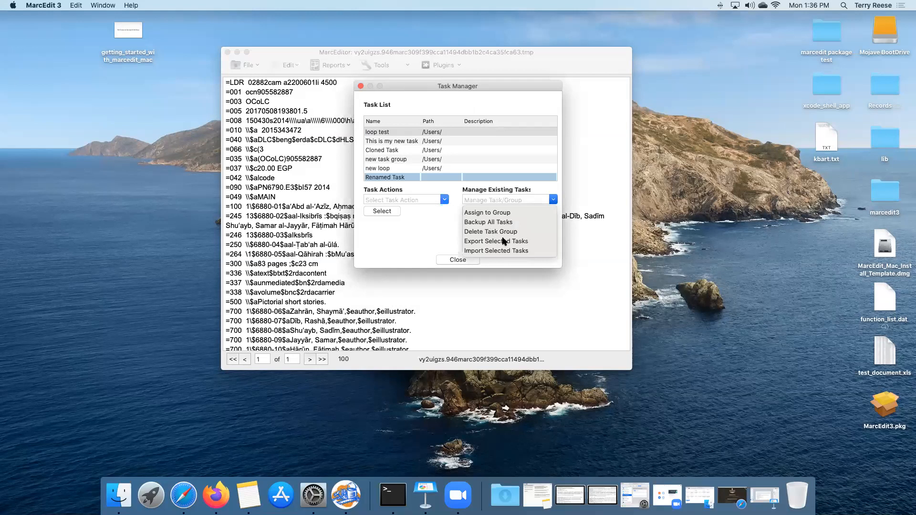
pyautogui.click(402, 225)
# Step: Open the loop test task for editing and inspect its #STARTLOOP and REMOVEBLANKLINES entries
pyautogui.click(444, 200)
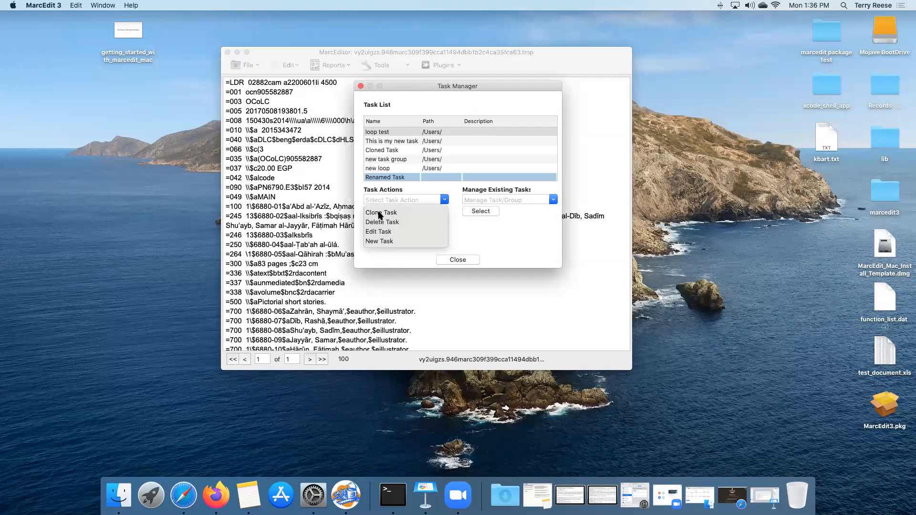
pyautogui.click(380, 231)
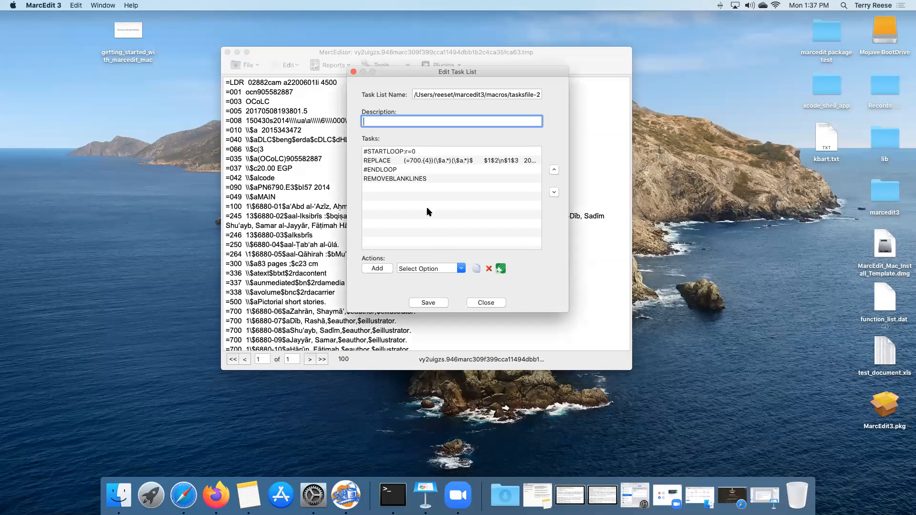
pyautogui.click(377, 153)
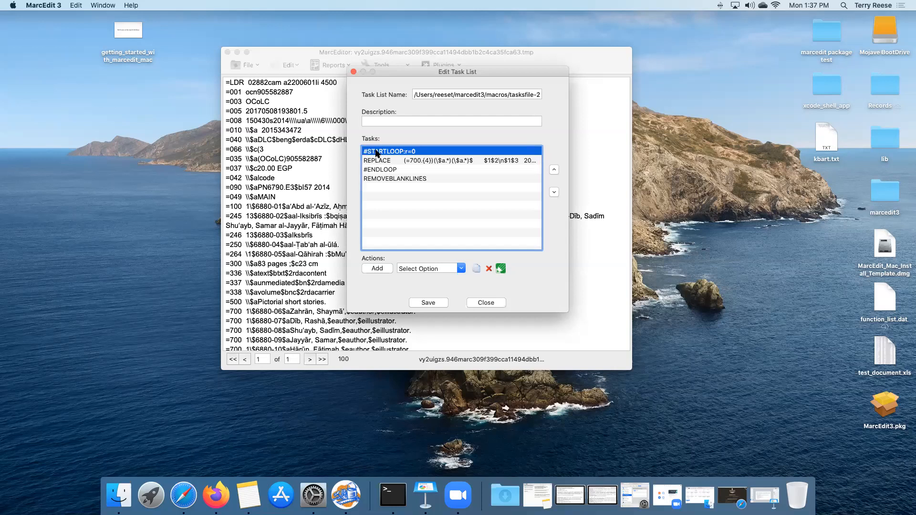
pyautogui.click(384, 180)
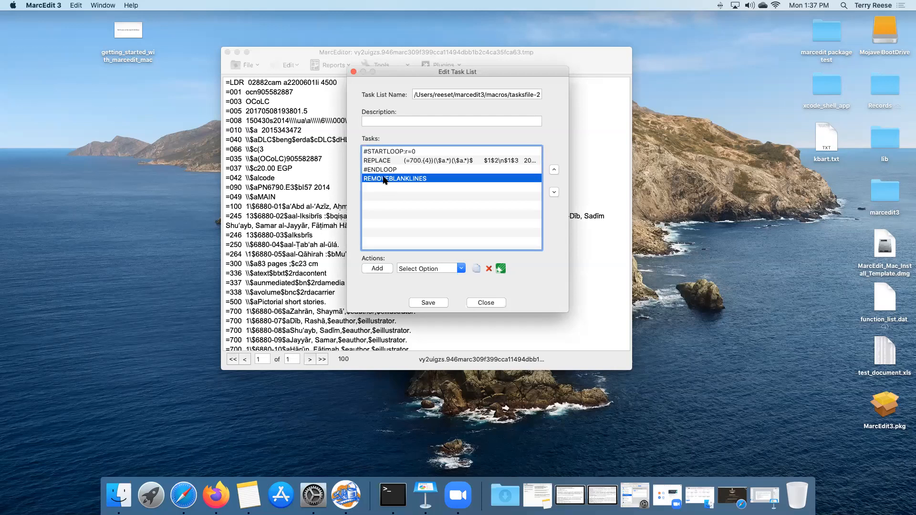
# Step: Examine the task types that can be added to the list, and close the task editor and Task Manager without saving
pyautogui.click(461, 269)
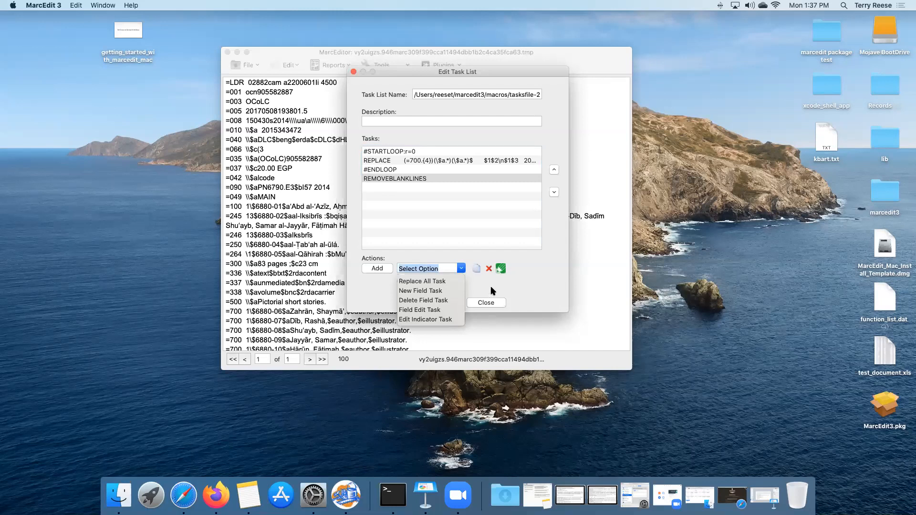
pyautogui.click(462, 276)
pyautogui.click(461, 273)
pyautogui.press('Down')
pyautogui.press('Down')
pyautogui.press('Down')
pyautogui.press('Down')
pyautogui.press('Down')
pyautogui.press('Down')
pyautogui.press('Down')
pyautogui.press('Down')
pyautogui.press('Down')
pyautogui.press('Down')
pyautogui.press('Down')
pyautogui.press('Down')
pyautogui.press('Down')
pyautogui.press('Down')
pyautogui.press('Down')
pyautogui.press('Up')
pyautogui.press('Up')
pyautogui.press('Up')
pyautogui.press('Up')
pyautogui.press('Up')
pyautogui.press('Up')
pyautogui.press('Up')
pyautogui.press('Up')
pyautogui.press('Up')
pyautogui.press('Up')
pyautogui.press('Up')
pyautogui.press('Up')
pyautogui.press('Up')
pyautogui.press('Up')
pyautogui.press('Up')
pyautogui.press('Up')
pyautogui.press('Up')
pyautogui.press('Up')
pyautogui.press('Up')
pyautogui.press('Up')
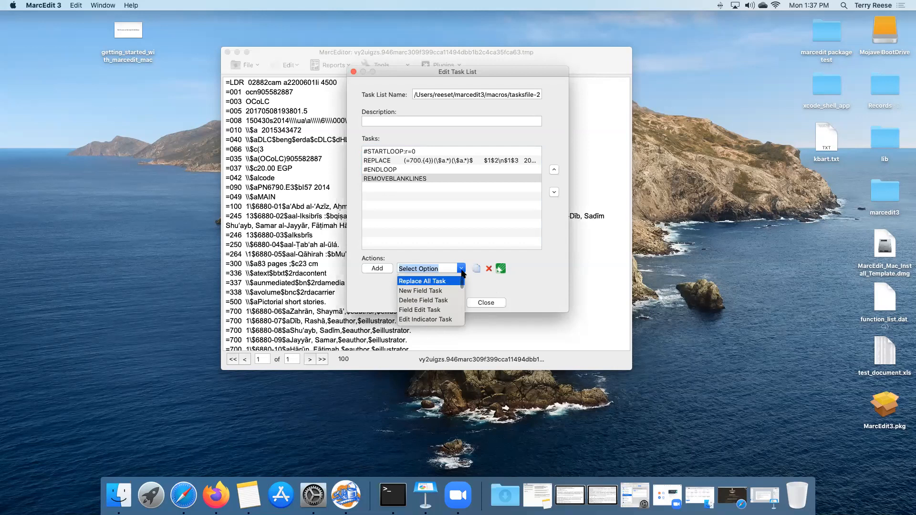
pyautogui.click(521, 287)
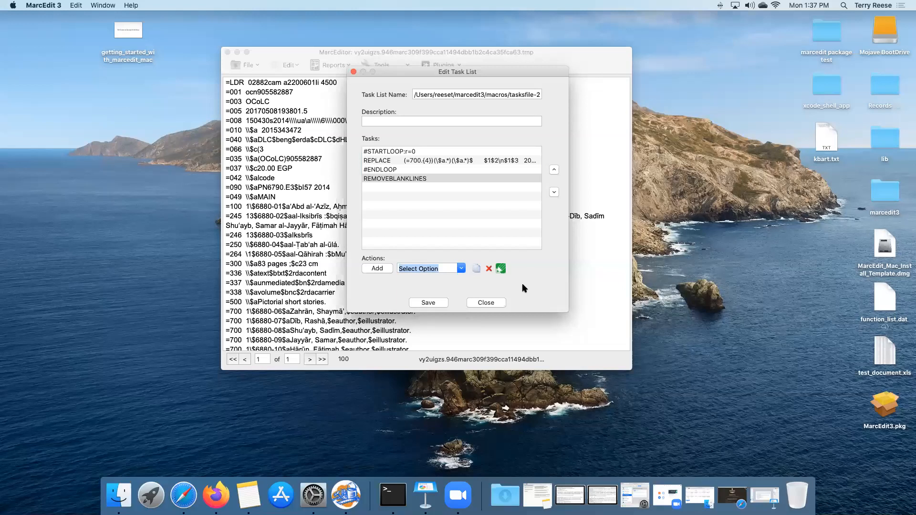
pyautogui.click(498, 305)
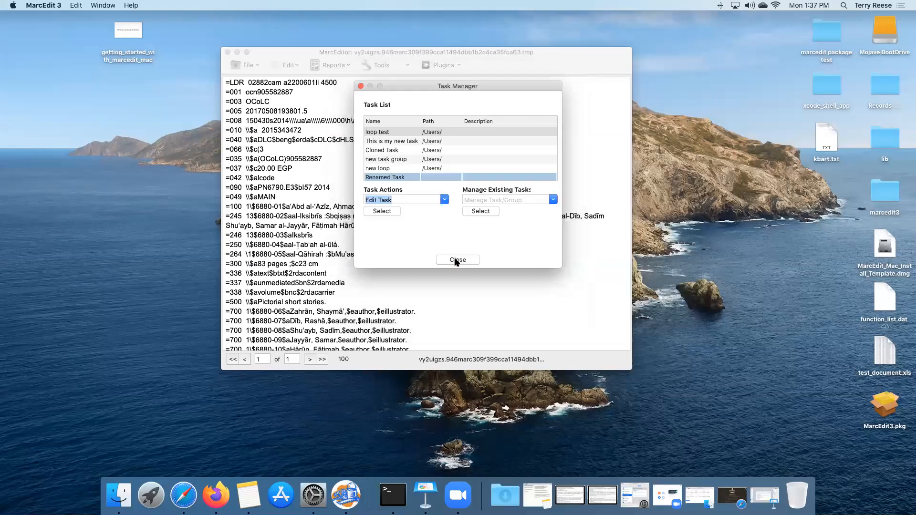
pyautogui.click(456, 260)
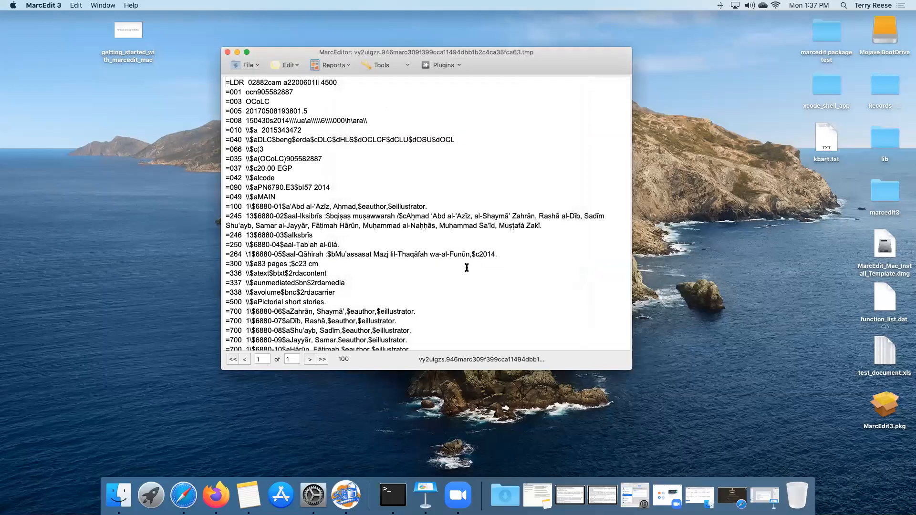
# Step: Review the available MarcEditor plugins and close the edited record file to return to the main MarcEdit window
pyautogui.click(458, 66)
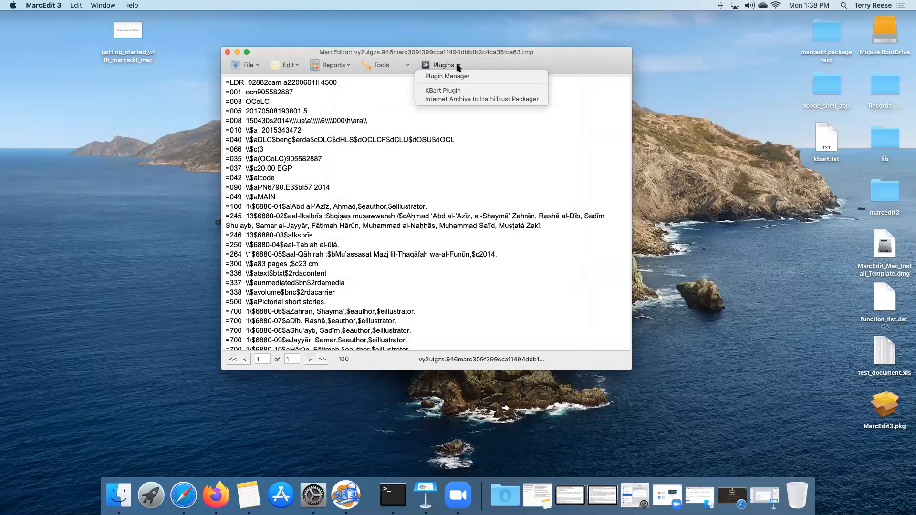
pyautogui.click(292, 142)
pyautogui.click(228, 53)
pyautogui.click(392, 123)
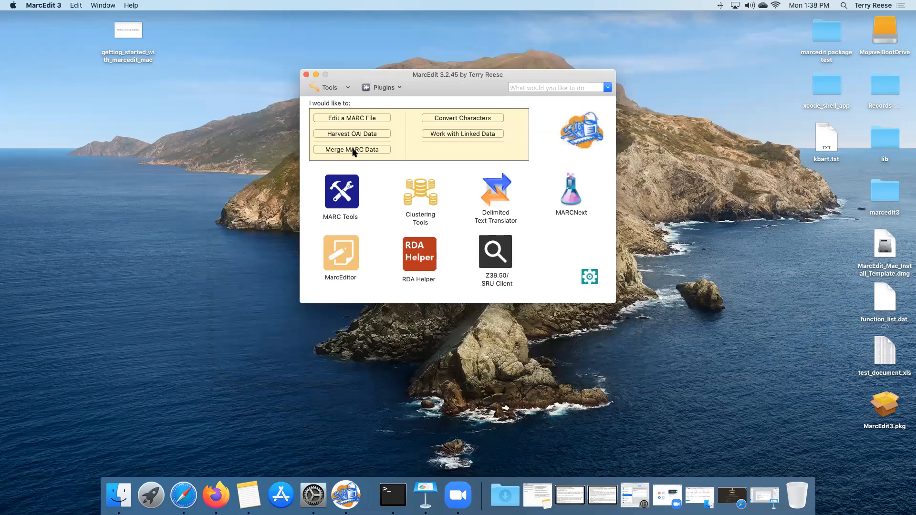
# Step: From a new MarcEditor window, open the Z39.50/SRU Client and search Library of Congress UTF8 by title for "building digital libraries"
pyautogui.click(353, 242)
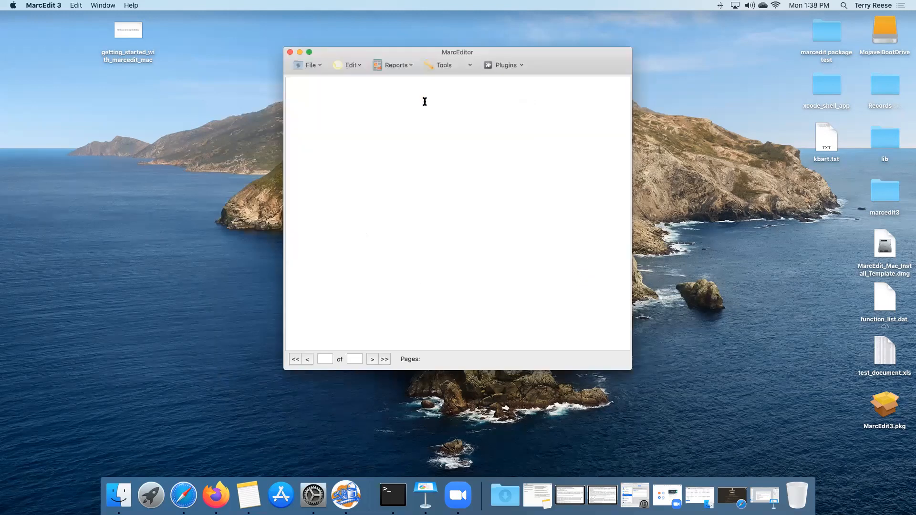
pyautogui.click(451, 65)
pyautogui.click(474, 206)
pyautogui.write('build')
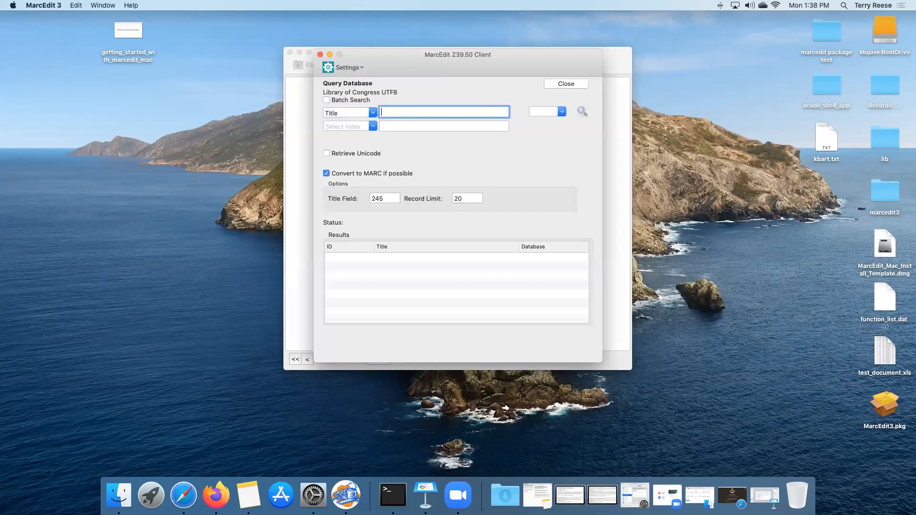
pyautogui.write('ing digital libraries')
pyautogui.click(582, 111)
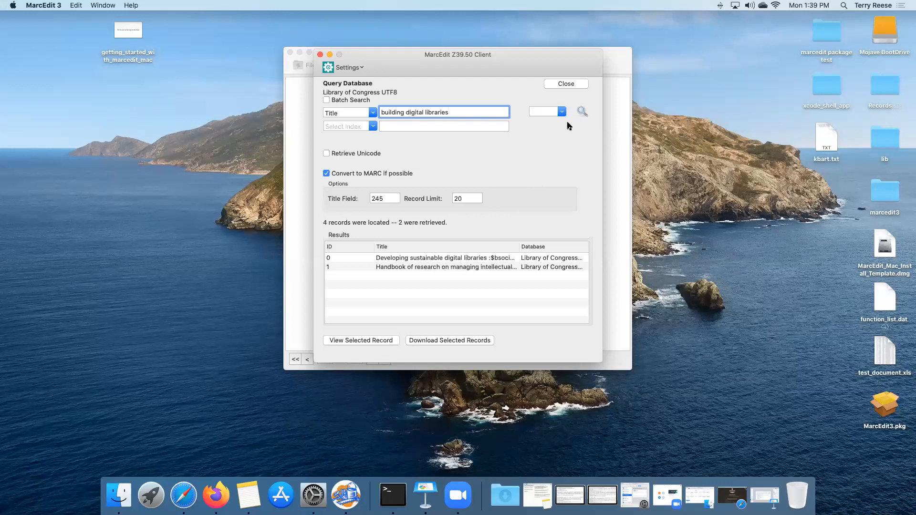
pyautogui.click(580, 112)
# Step: Try to download the "Developing sustainable digital libraries" record from the search results, and open a new MarcEditor window
pyautogui.click(428, 260)
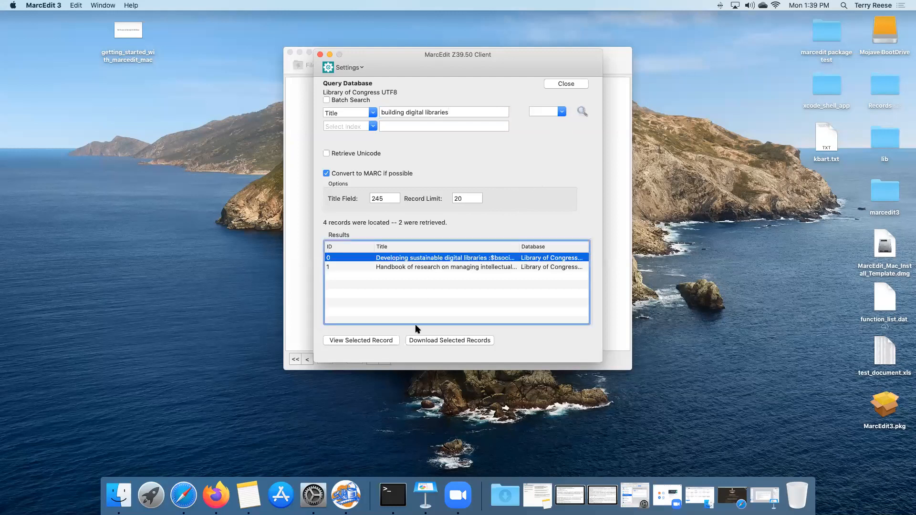
pyautogui.click(434, 341)
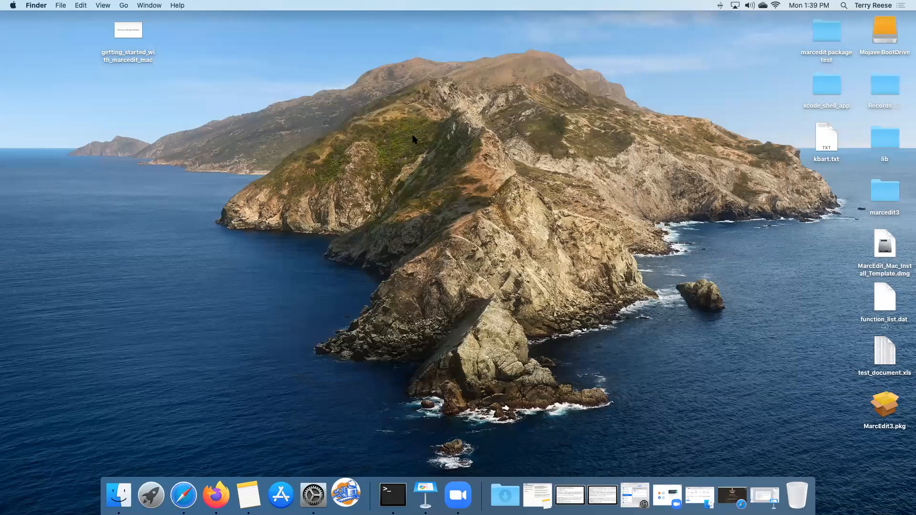
pyautogui.click(347, 242)
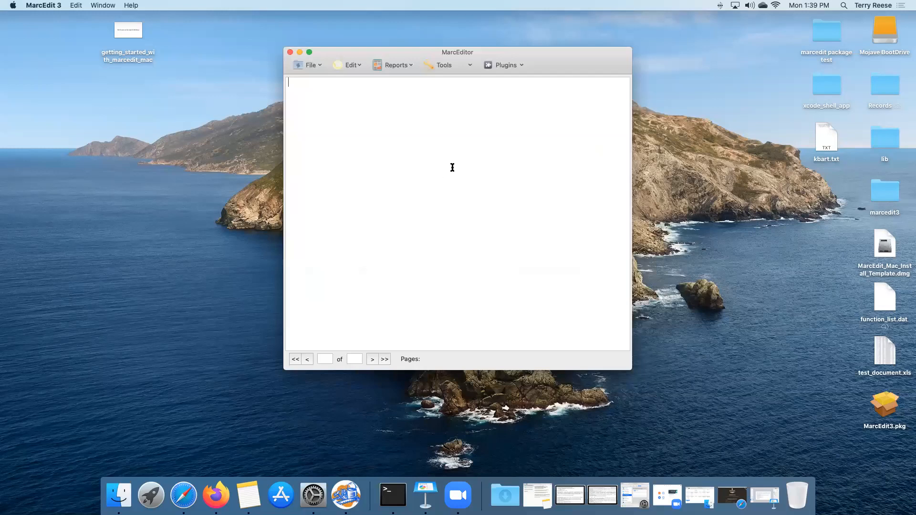
# Step: Close the empty MarcEditor window, switch to Keynote and present the "Small MarcEdit Mac Demonstration" slide, ending the slideshow there
pyautogui.click(291, 52)
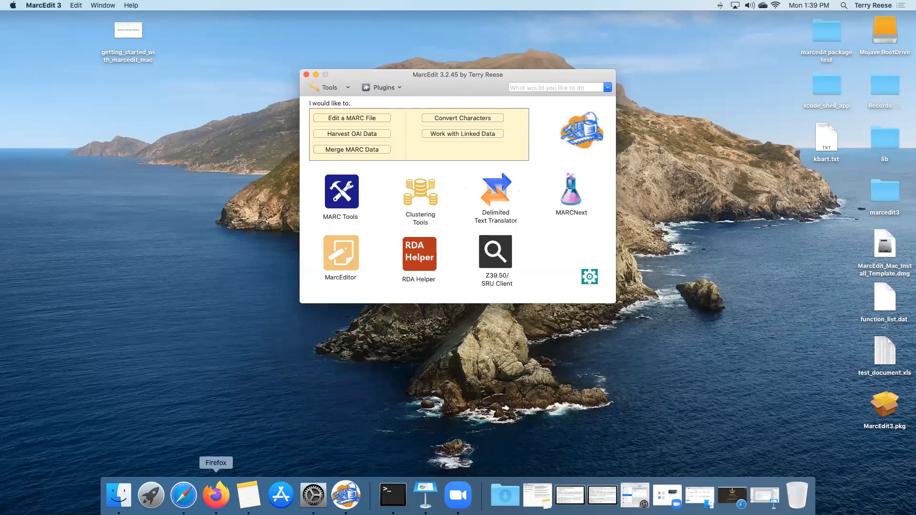
pyautogui.click(423, 495)
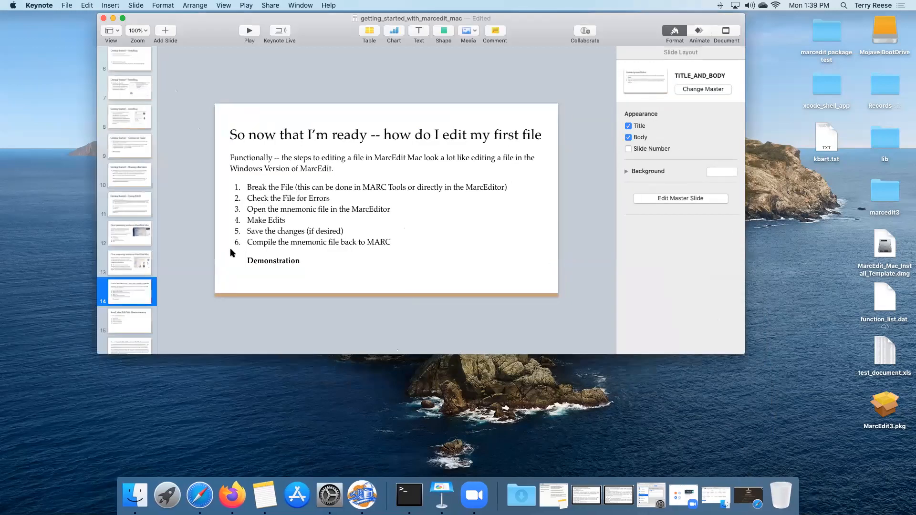
pyautogui.click(247, 31)
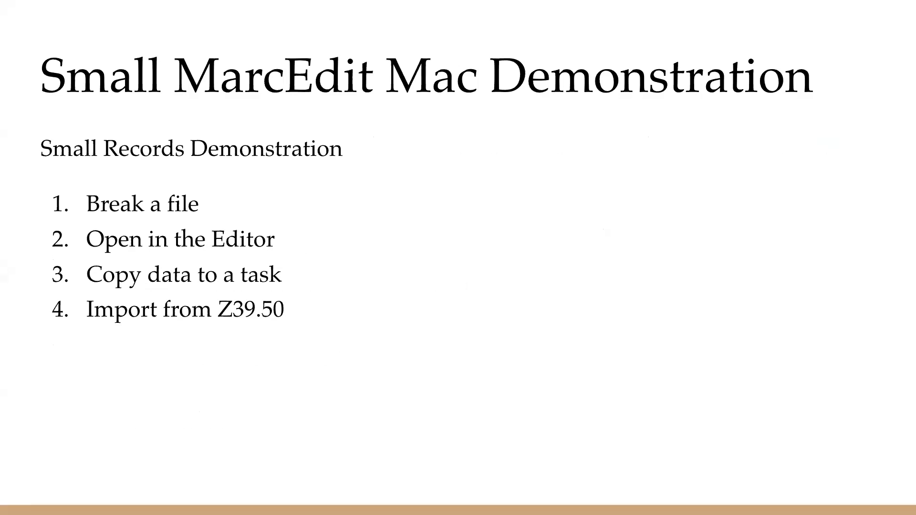
pyautogui.press('Escape')
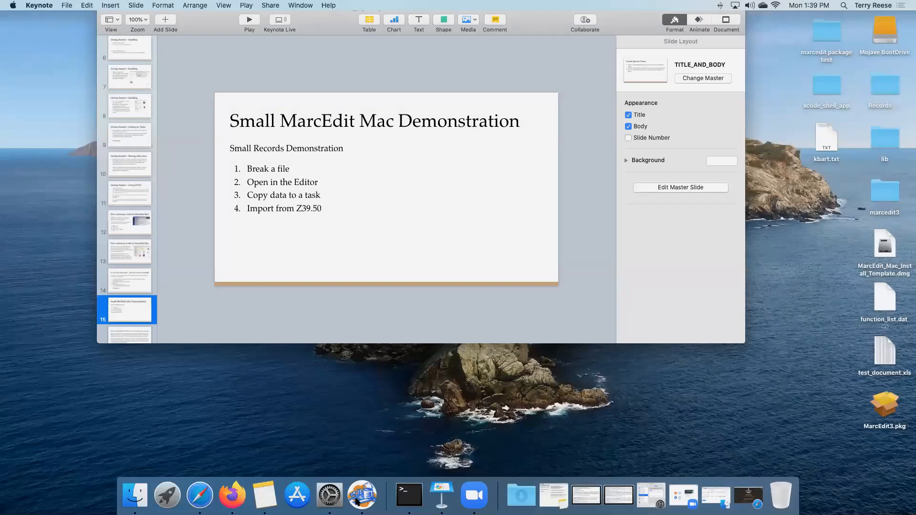
# Step: Switch back to MarcEdit and open the recent file oclc_records.mrc in MarcEditor
pyautogui.click(356, 502)
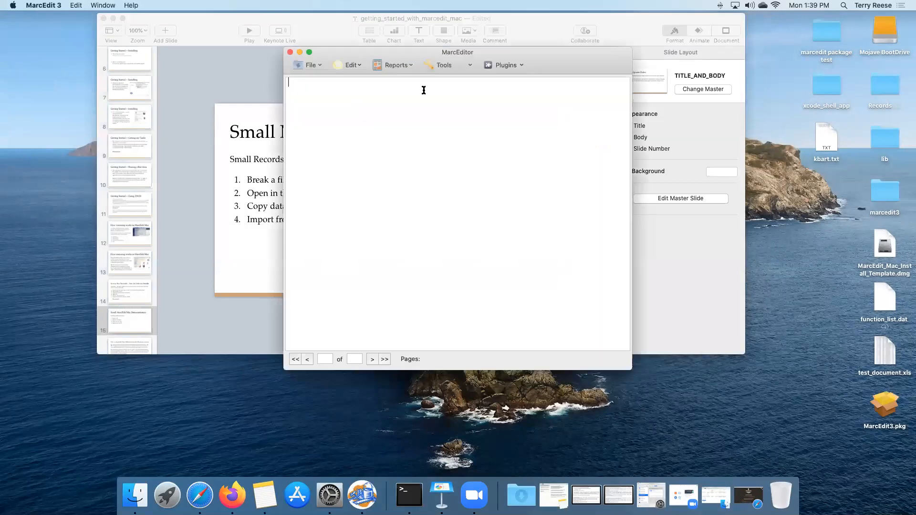
pyautogui.click(311, 65)
pyautogui.moveTo(339, 109)
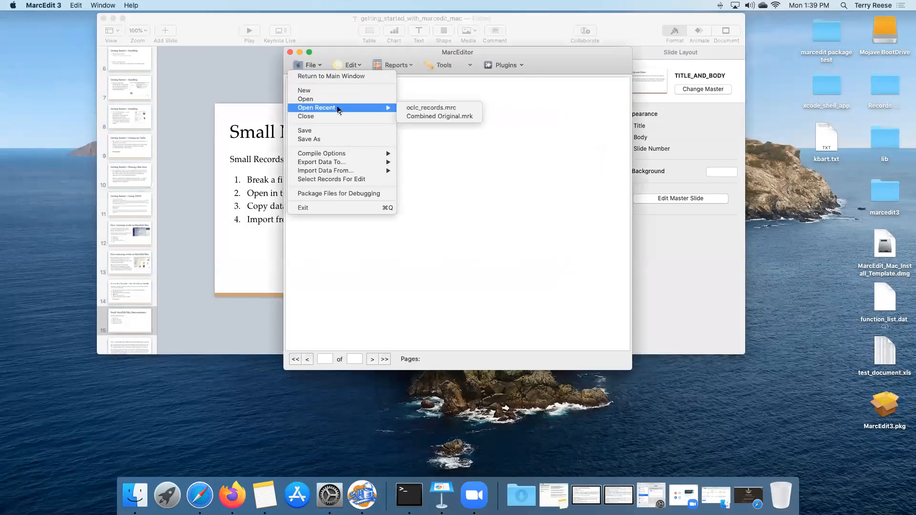
pyautogui.click(408, 109)
pyautogui.click(444, 65)
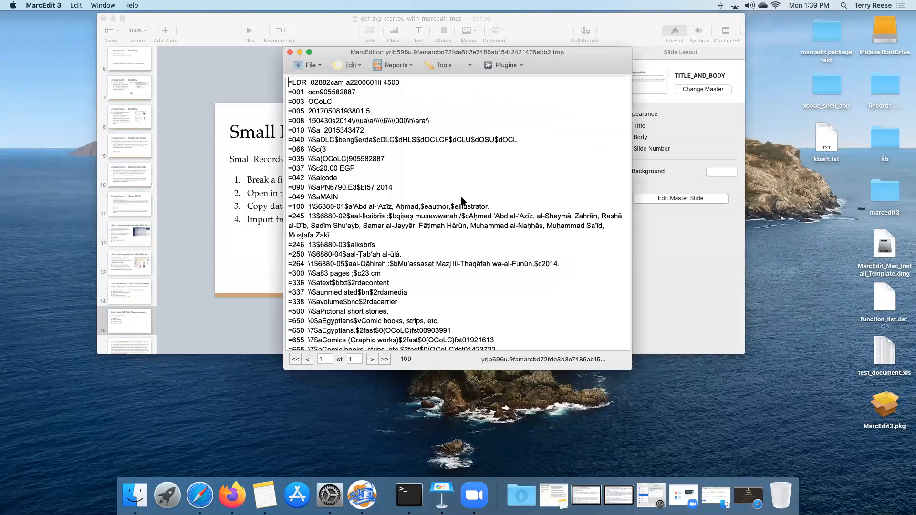
pyautogui.click(458, 259)
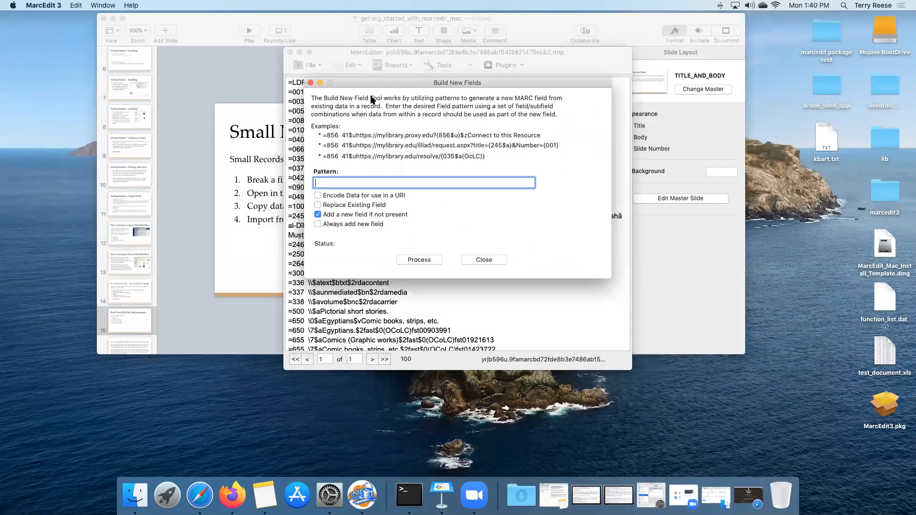
pyautogui.click(485, 261)
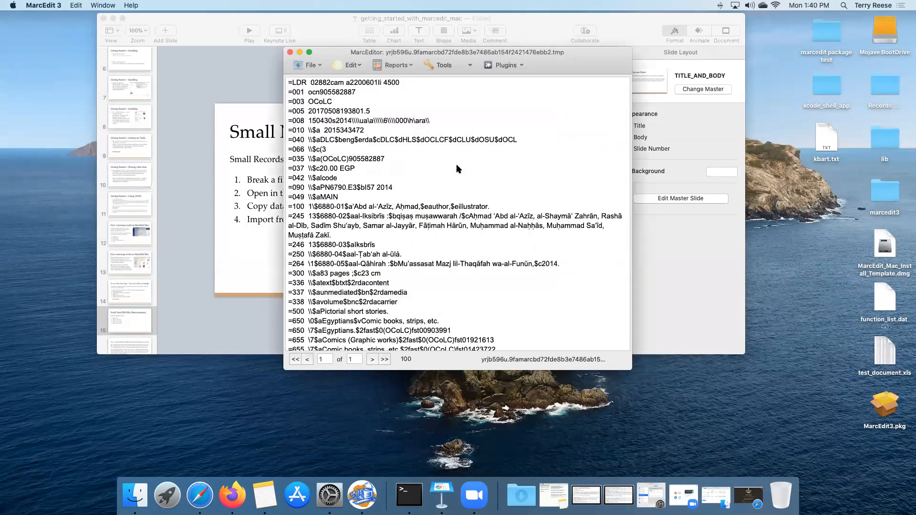
# Step: In Add/Delete Field, enter field 999 with data \\$aTest, copy it as an add task, and close the global edit tools
pyautogui.click(428, 170)
pyautogui.click(444, 69)
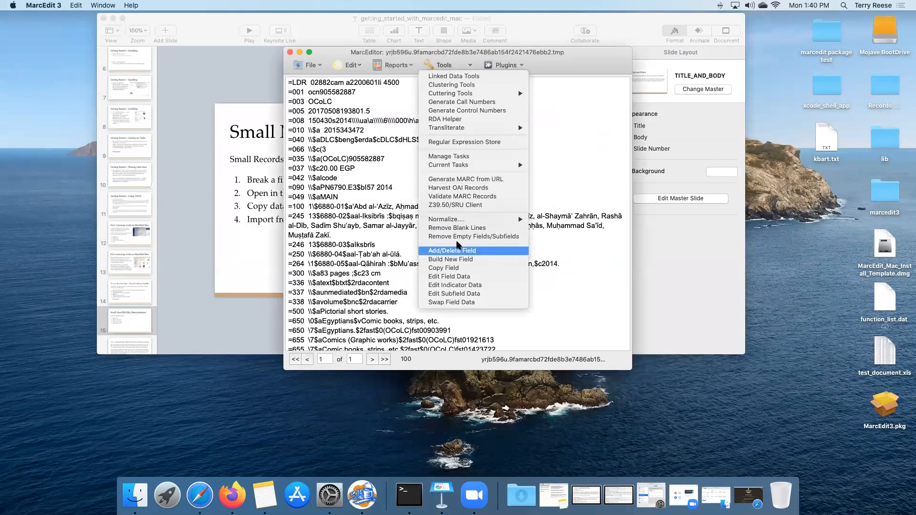
pyautogui.click(422, 178)
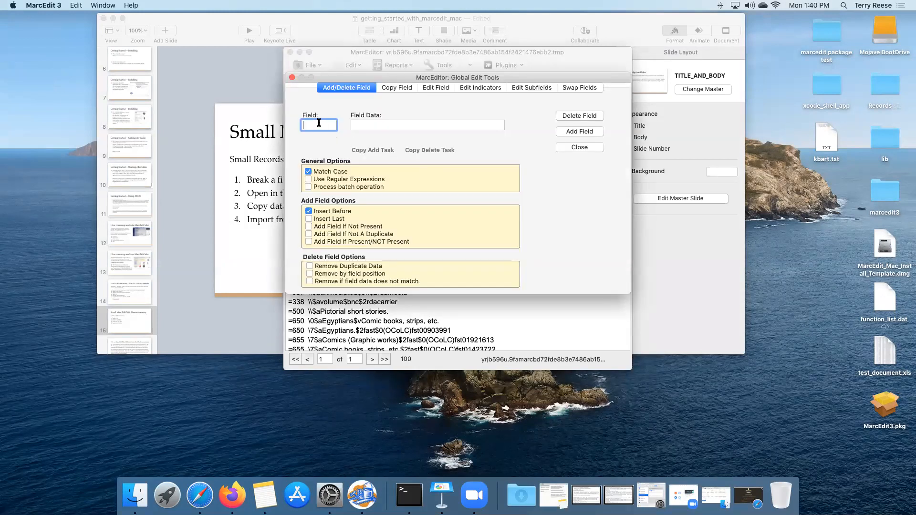
pyautogui.write('999')
pyautogui.press('Tab')
pyautogui.write('\\\\')
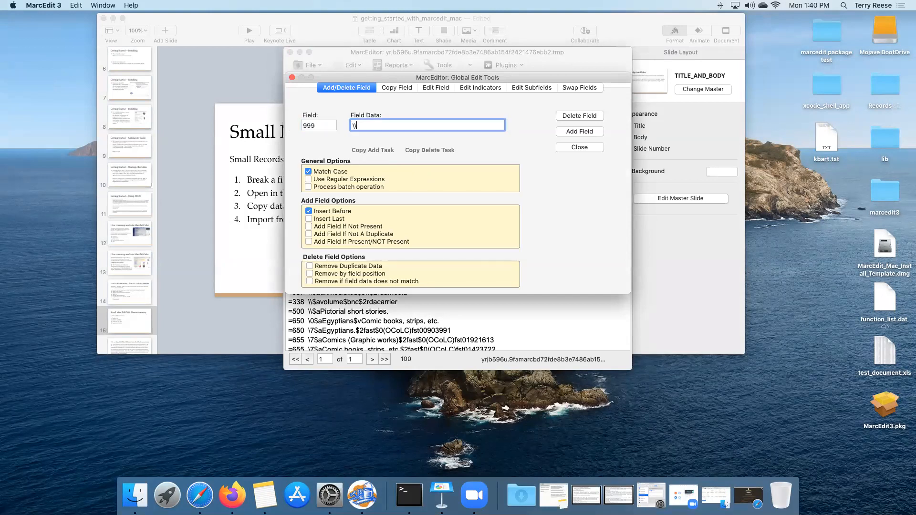
pyautogui.write('$aTest')
pyautogui.click(381, 152)
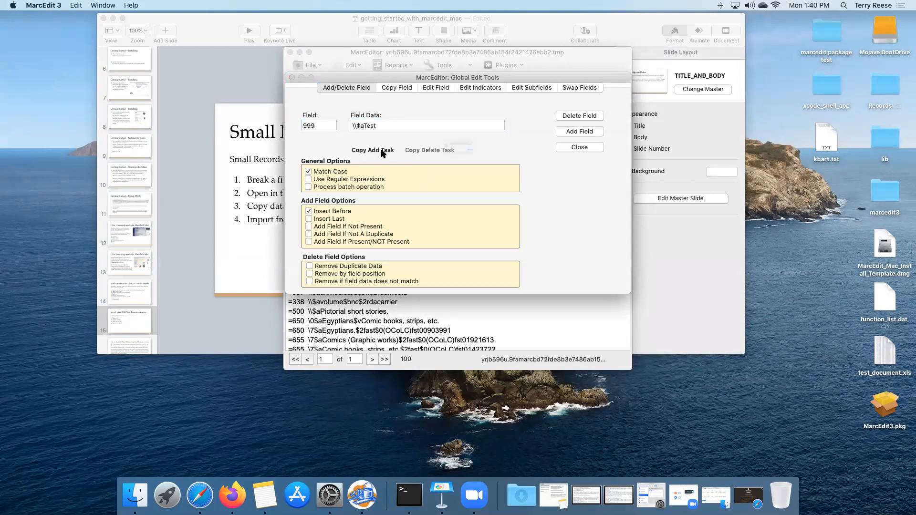
pyautogui.click(535, 168)
pyautogui.click(569, 148)
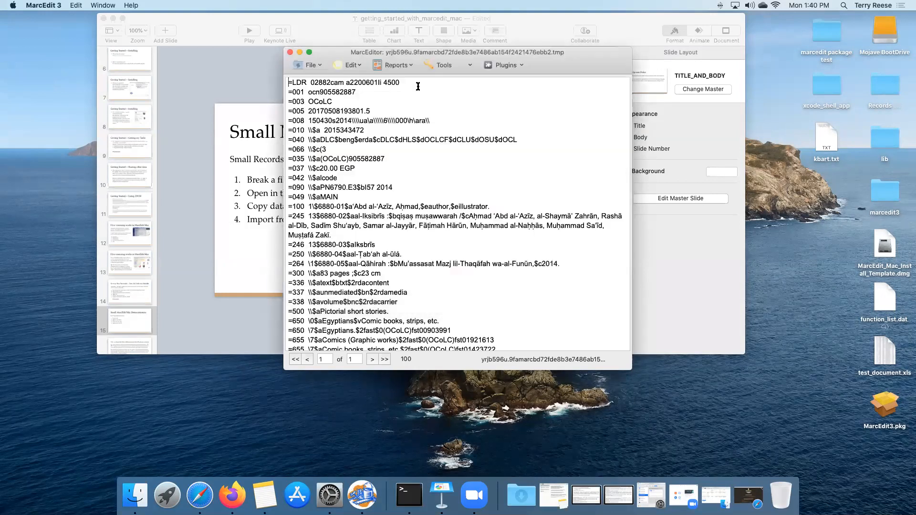
# Step: Open "Renamed Task" for editing in the Task Manager and paste the copied add-field action into its task list
pyautogui.click(444, 65)
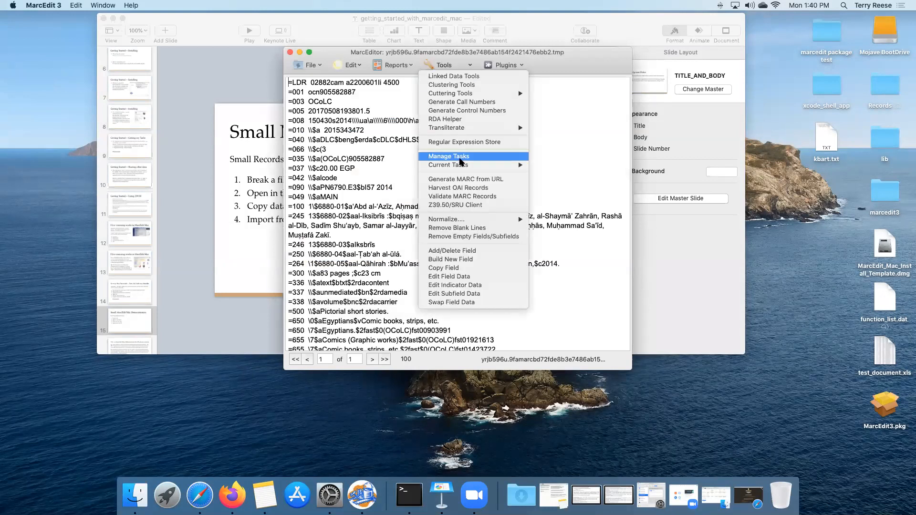
pyautogui.click(453, 159)
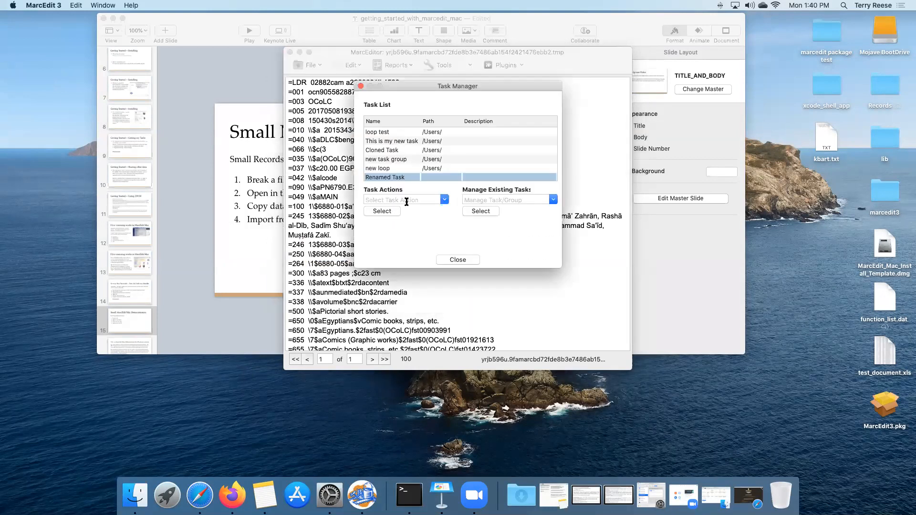
pyautogui.click(444, 200)
pyautogui.click(381, 232)
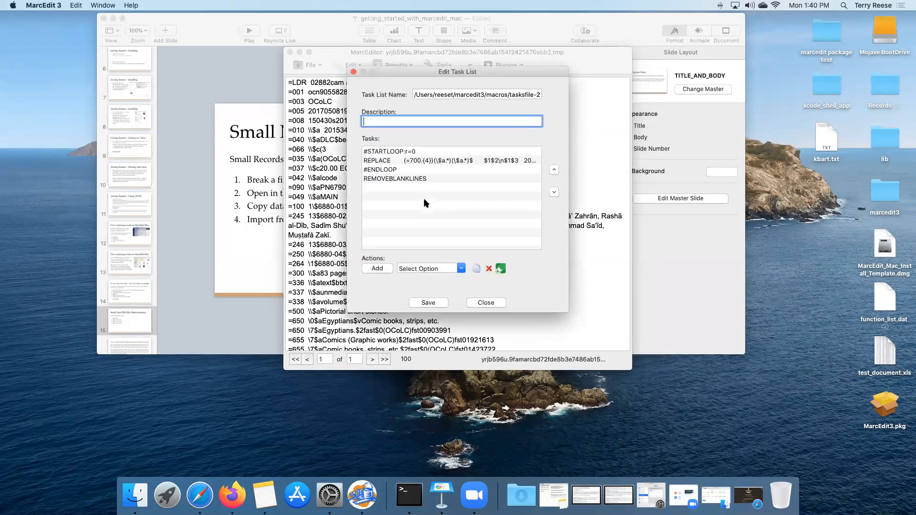
pyautogui.rightClick(392, 191)
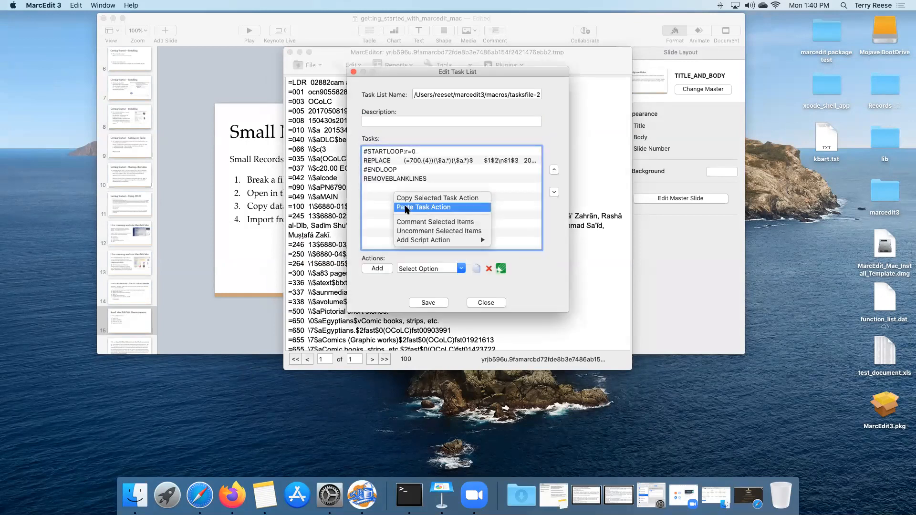
pyautogui.click(432, 208)
# Step: Move the ADD 999 action to the end of the list, below REMOVEBLANKLINES, and close the task editor and Task Manager
pyautogui.click(392, 152)
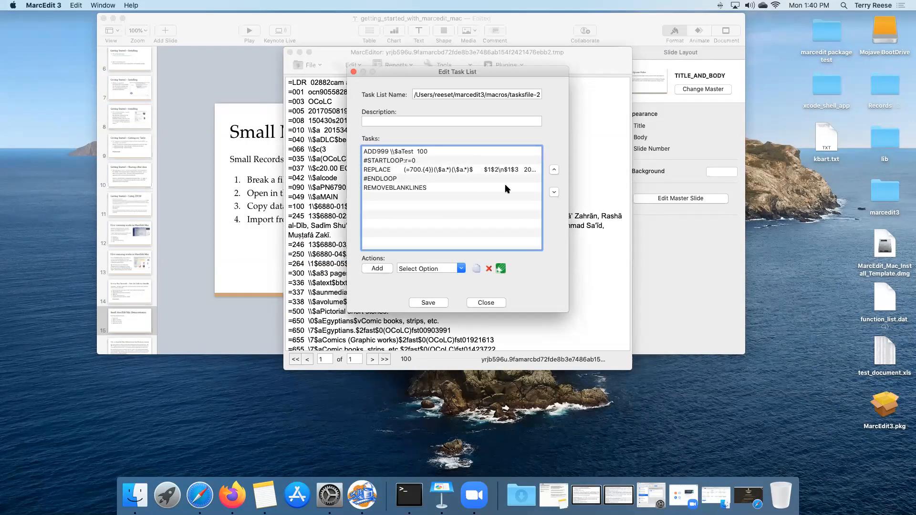
pyautogui.click(554, 192)
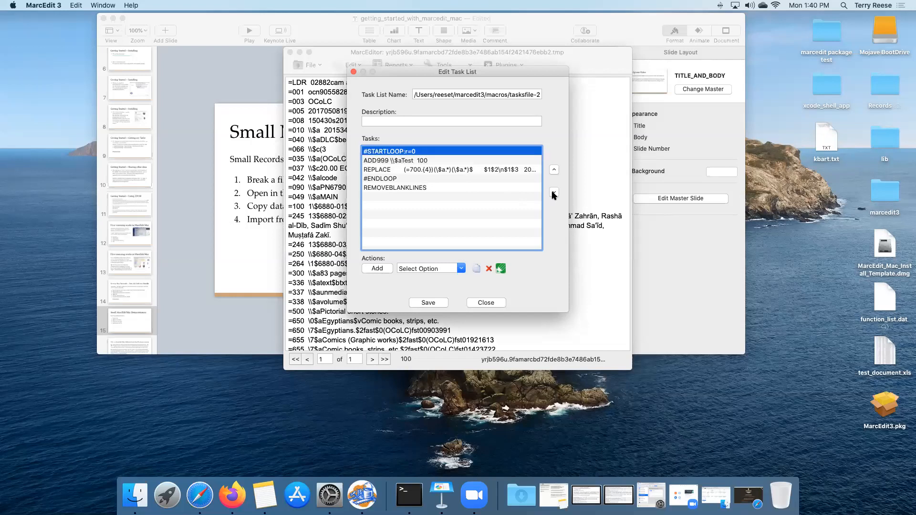
pyautogui.click(553, 193)
pyautogui.click(395, 169)
pyautogui.click(553, 193)
pyautogui.click(399, 180)
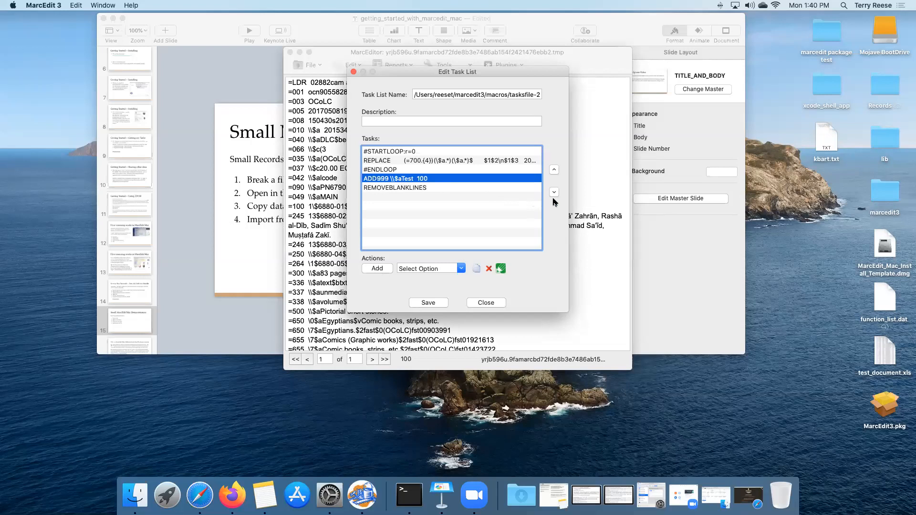
pyautogui.click(554, 193)
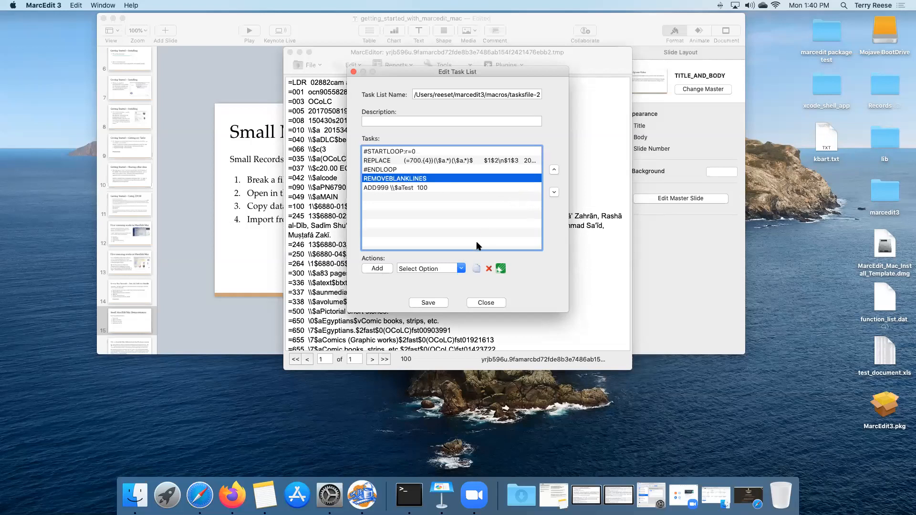
pyautogui.click(448, 302)
pyautogui.click(460, 260)
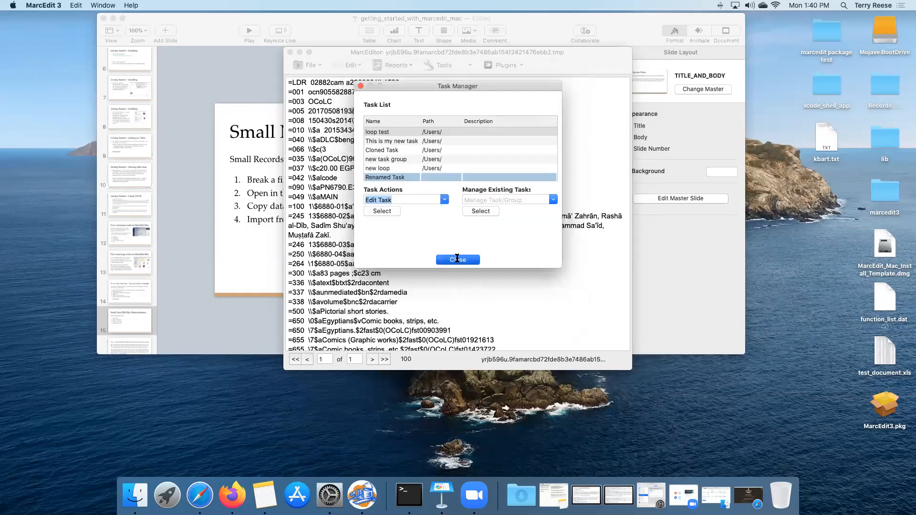
# Step: Close MarcEditor, minimize the main MarcEdit window and resume the Keynote slideshow at the "Small MarcEdit Mac Demonstration" slide
pyautogui.click(290, 52)
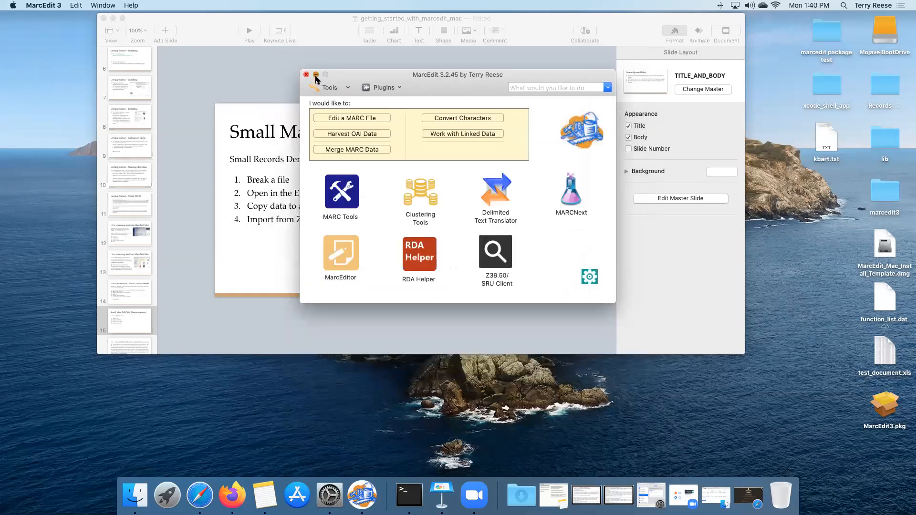
pyautogui.click(316, 74)
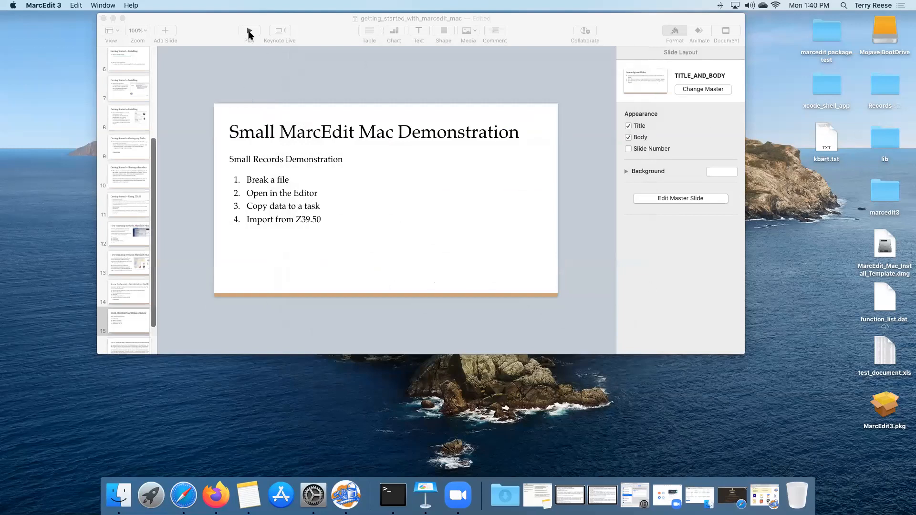
pyautogui.click(249, 31)
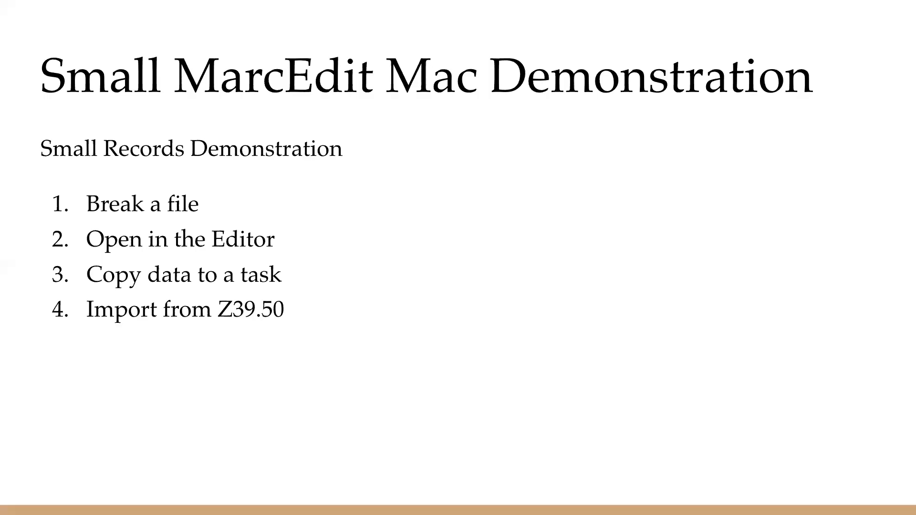